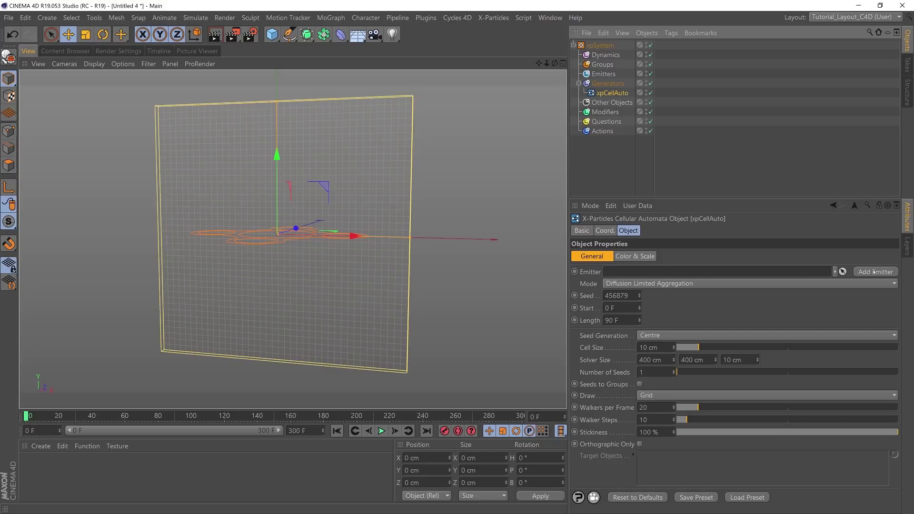
# - Add an emitter to the cellular automata object and set the emitter's editor display to Circle
pyautogui.click(871, 272)
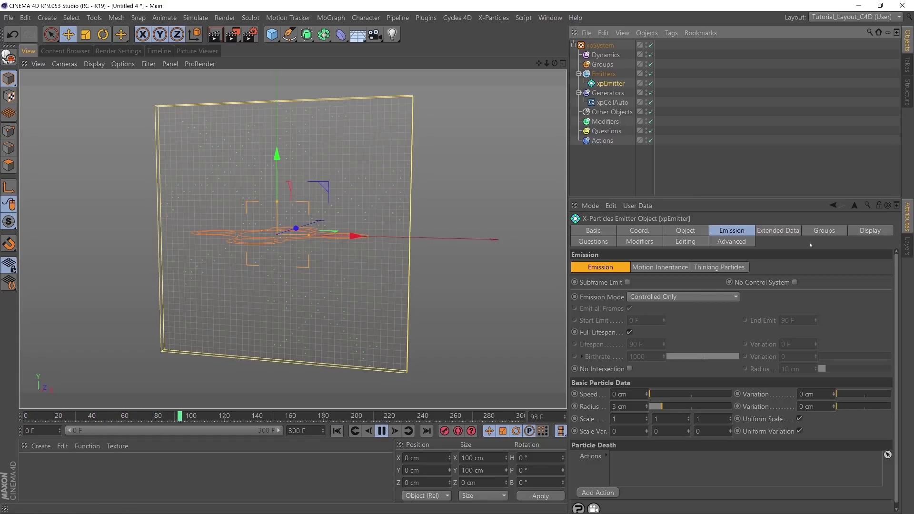
pyautogui.click(870, 231)
pyautogui.click(655, 389)
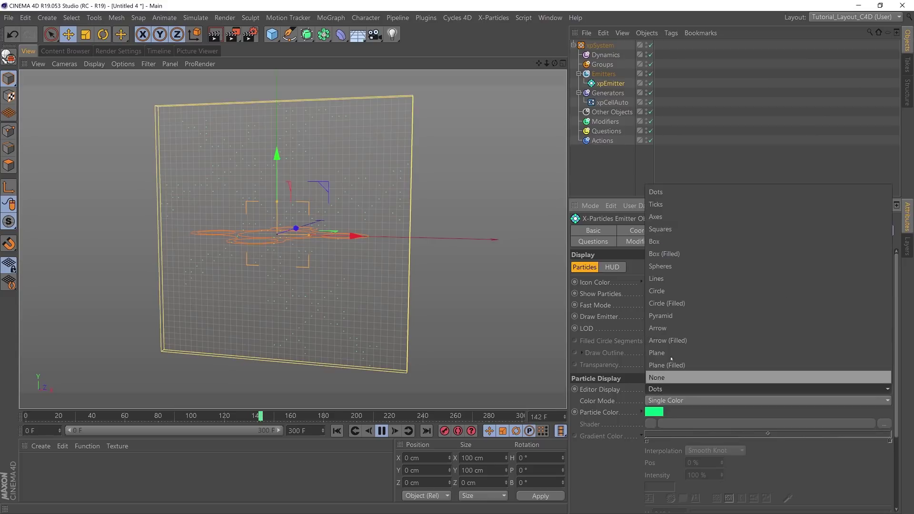
pyautogui.click(667, 290)
# - Replay the simulation with the circle display, return to the first frame and look through the emitter's remaining display settings
pyautogui.click(338, 432)
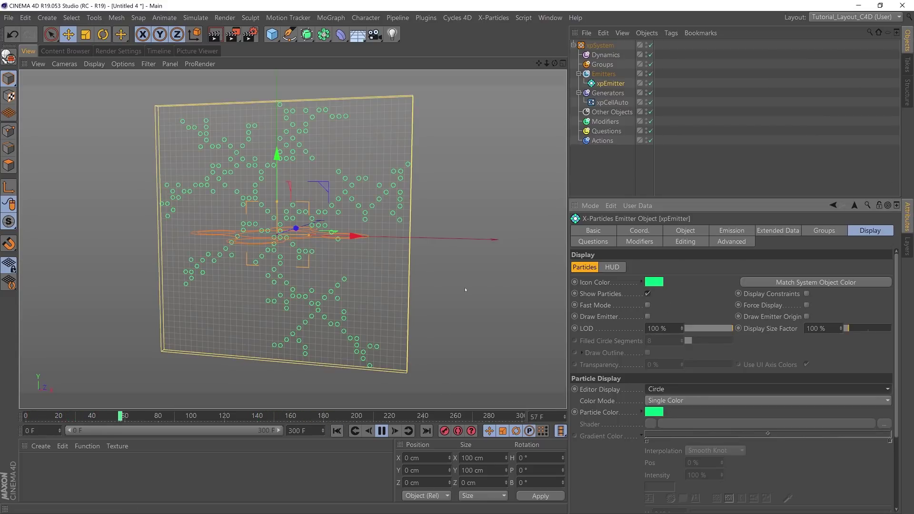
pyautogui.click(381, 431)
pyautogui.click(337, 431)
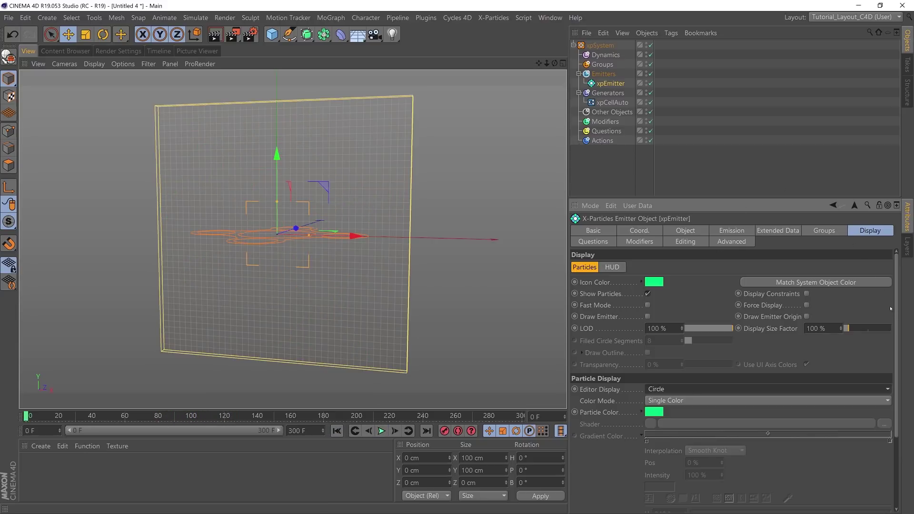
pyautogui.moveTo(895, 308); pyautogui.dragTo(893, 379)
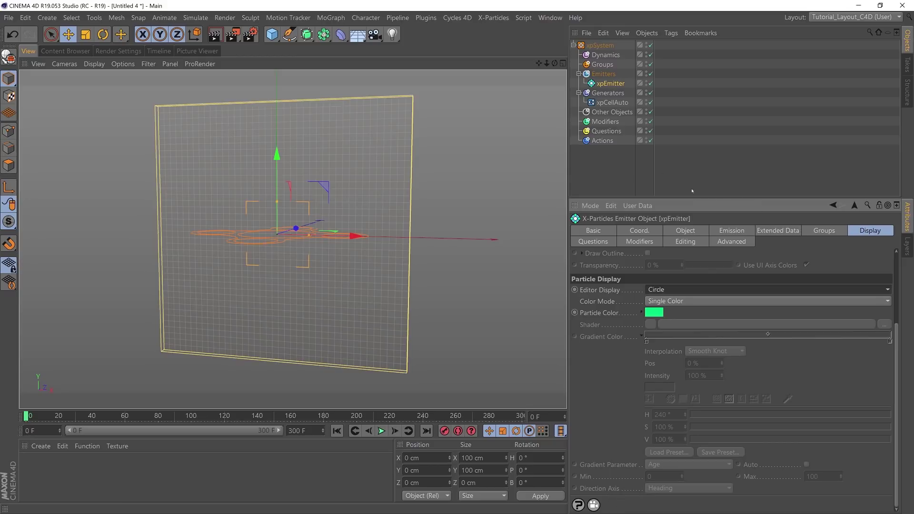
# - Consult the help page for the xpCellAuto object and close it
pyautogui.click(612, 103)
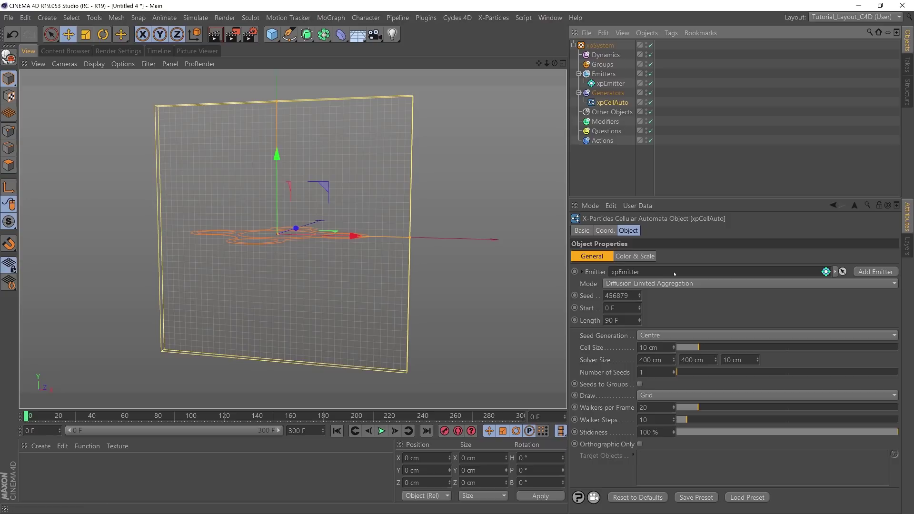
pyautogui.click(579, 498)
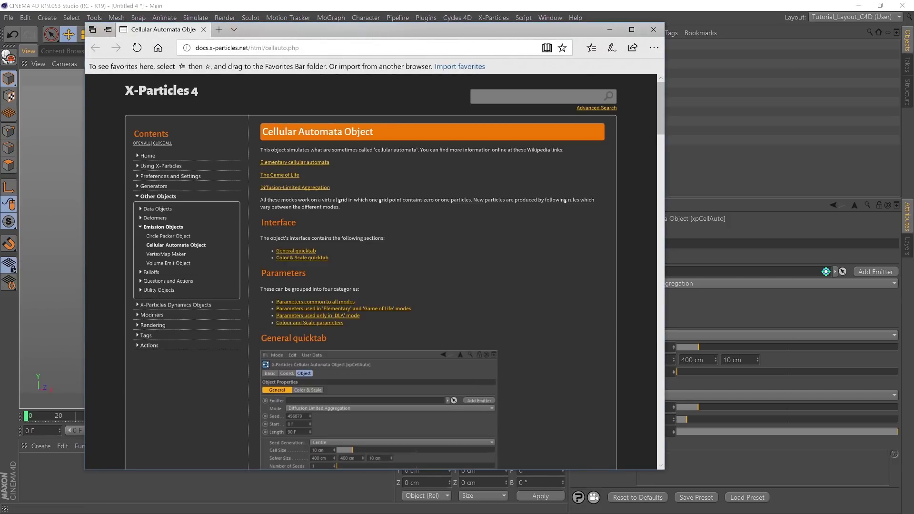
pyautogui.scroll(-2, 663, 143)
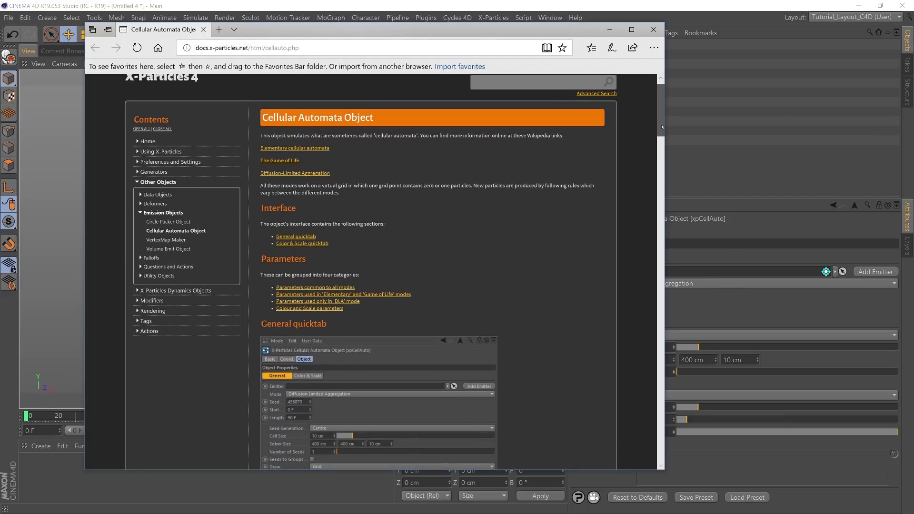
pyautogui.moveTo(663, 135); pyautogui.dragTo(660, 110)
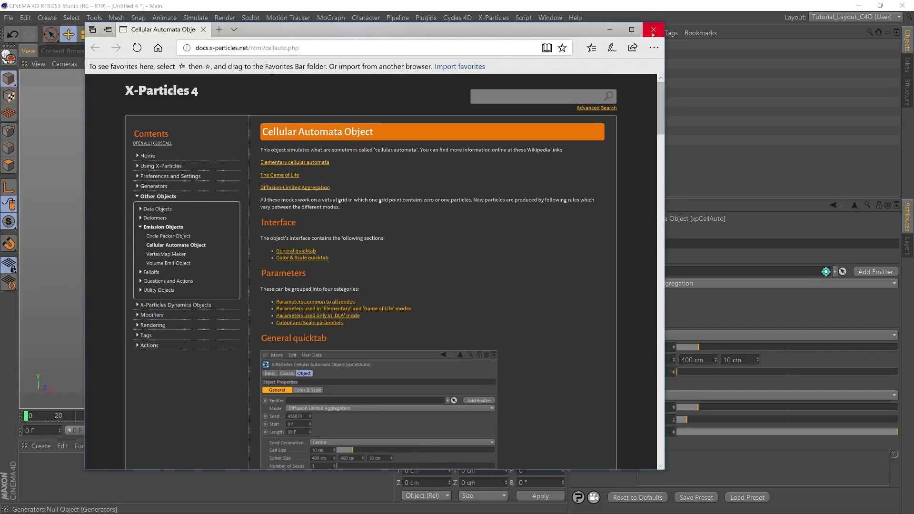
pyautogui.click(653, 30)
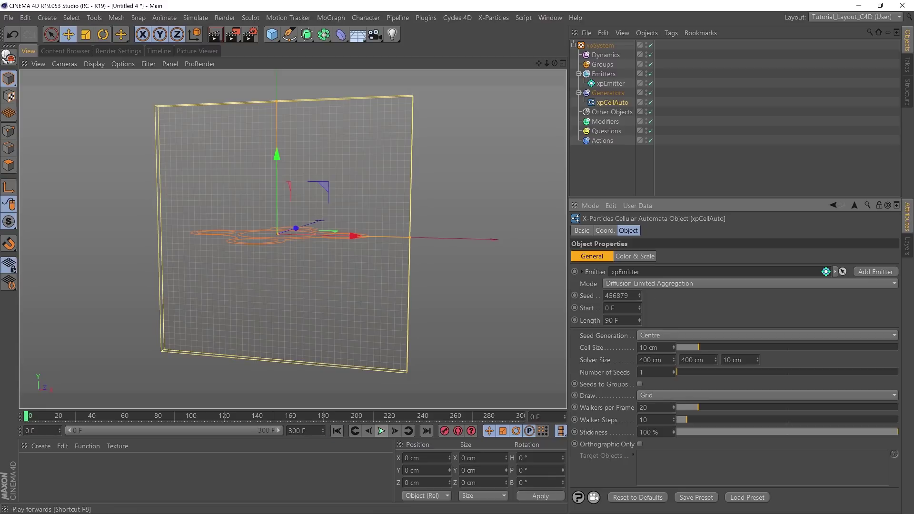
# - Preview the growth, set the cellular automata's cell size to 3 cm and replay the simulation
pyautogui.click(381, 431)
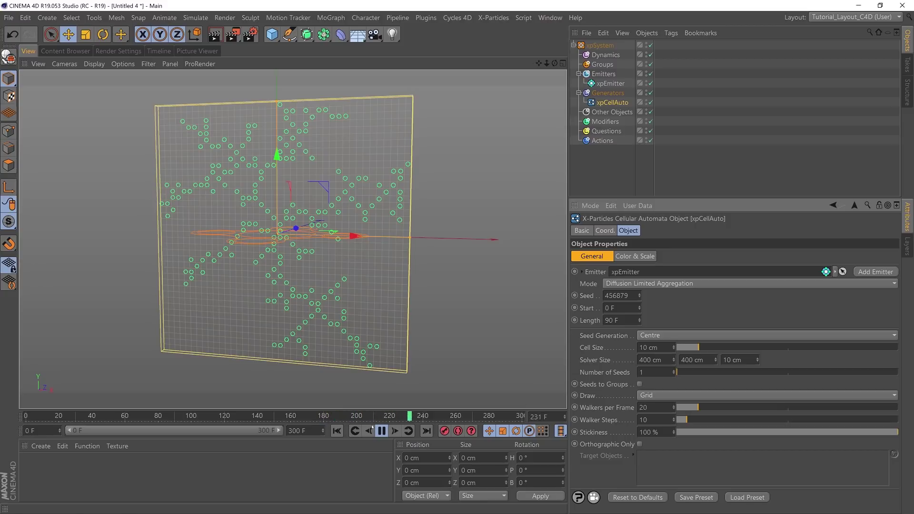
pyautogui.click(336, 430)
pyautogui.moveTo(697, 349); pyautogui.dragTo(681, 350)
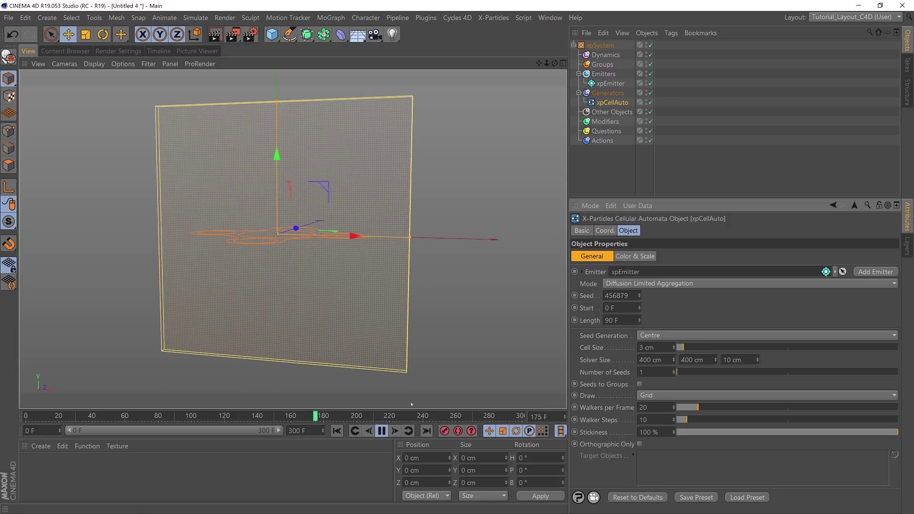
pyautogui.click(336, 431)
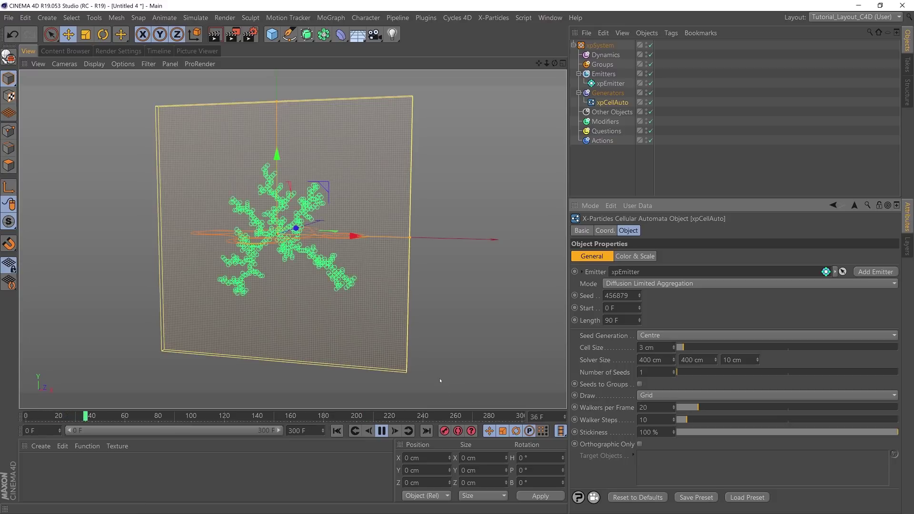
# - Set the seed generation to Bottom Centre and replay the growth facing the grid
pyautogui.click(658, 335)
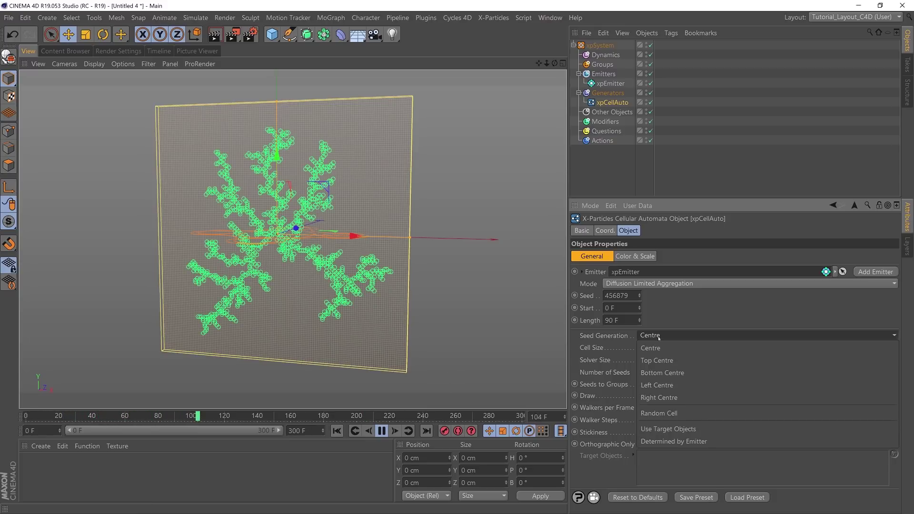
pyautogui.click(662, 373)
pyautogui.click(337, 431)
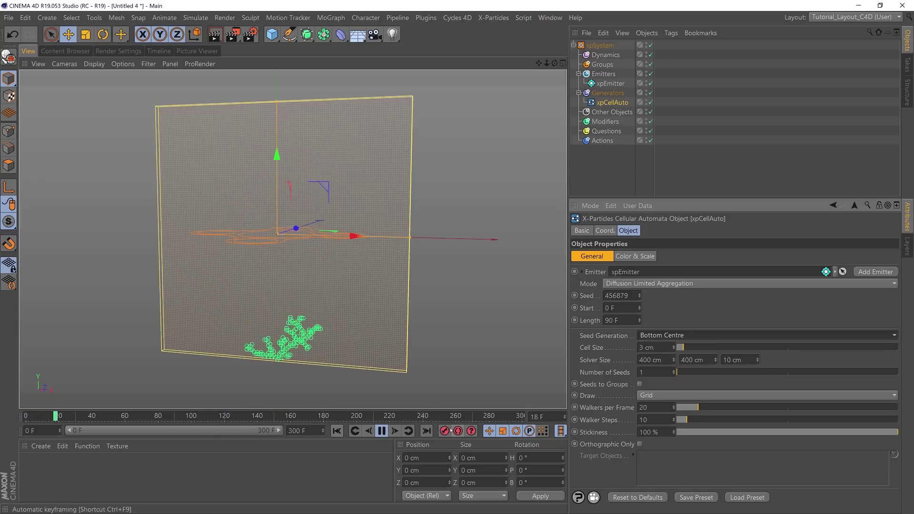
pyautogui.keyDown('alt'); pyautogui.moveTo(344, 318); pyautogui.dragTo(364, 323); pyautogui.keyUp('alt')
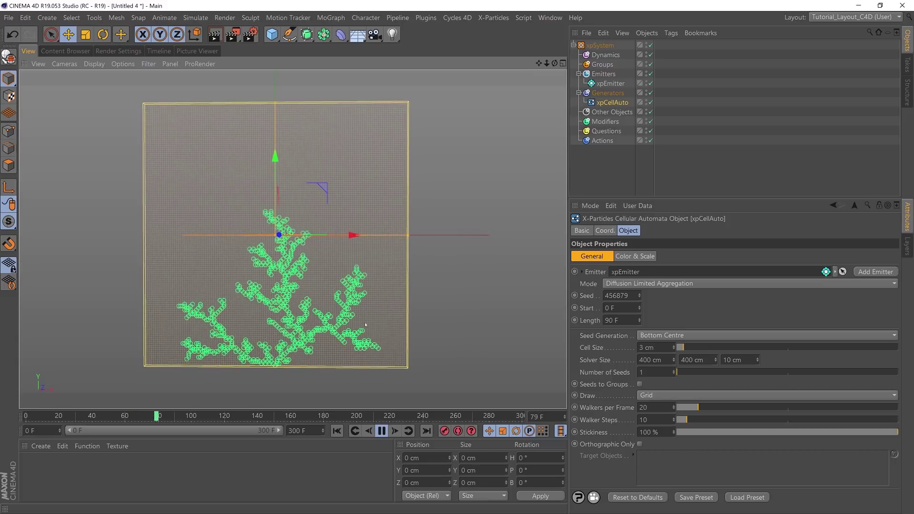
pyautogui.click(336, 431)
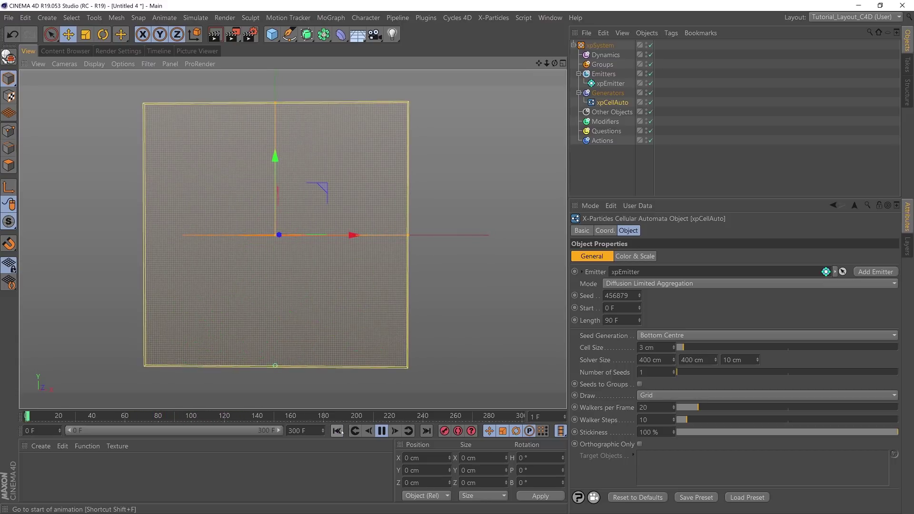
# - Set the cellular automata's length to 150 F and replay the simulation
pyautogui.click(615, 321)
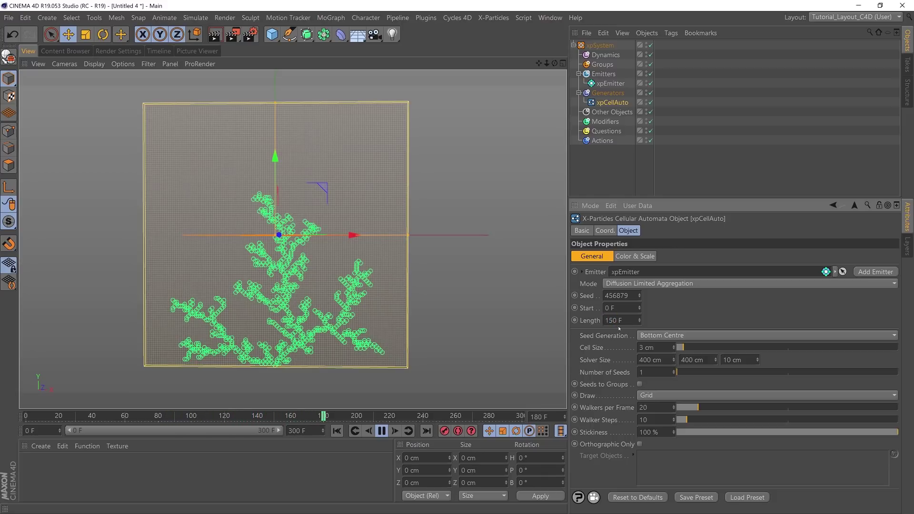
pyautogui.click(337, 431)
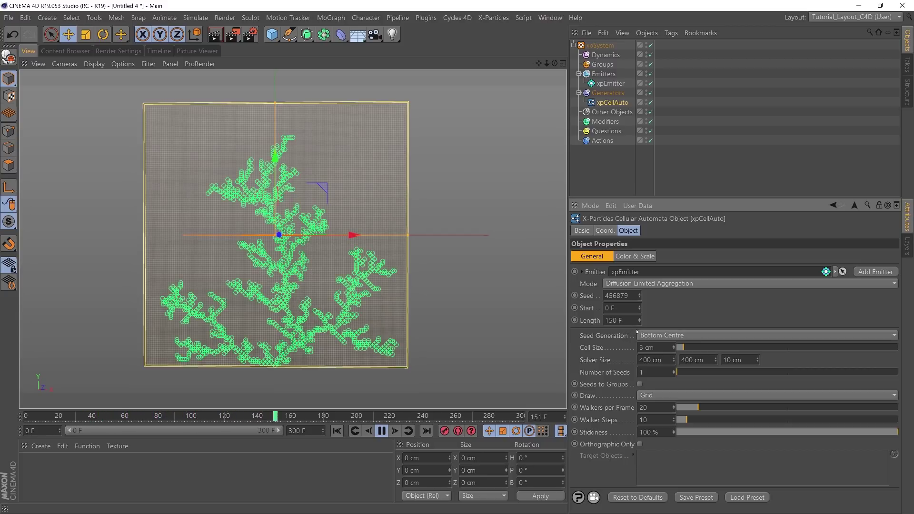
pyautogui.keyDown('alt'); pyautogui.moveTo(421, 301); pyautogui.dragTo(405, 281); pyautogui.keyUp('alt')
# - Set the solver size to 129 cm in X and 190 cm in Z, and replay the growth in 3D
pyautogui.moveTo(674, 360); pyautogui.dragTo(643, 492)
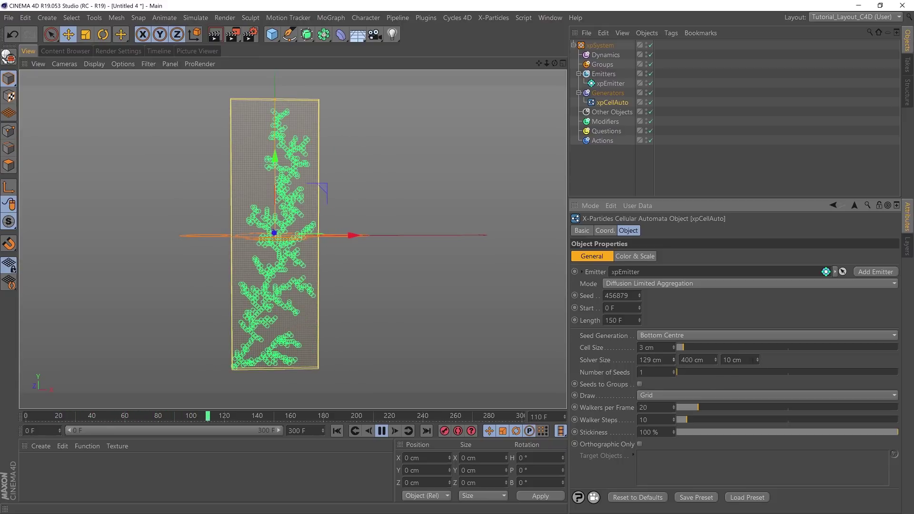
pyautogui.moveTo(759, 360); pyautogui.dragTo(769, 280)
pyautogui.click(337, 431)
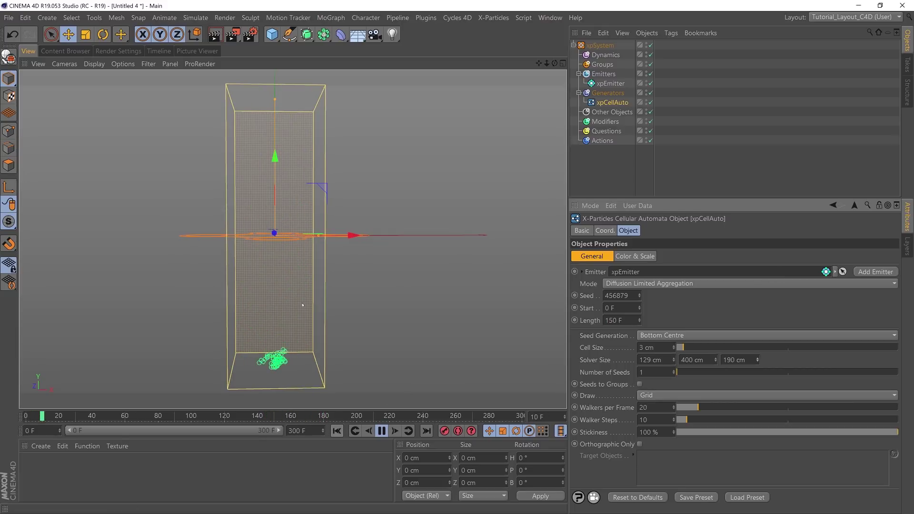
pyautogui.keyDown('alt'); pyautogui.moveTo(306, 298); pyautogui.dragTo(412, 323); pyautogui.keyUp('alt')
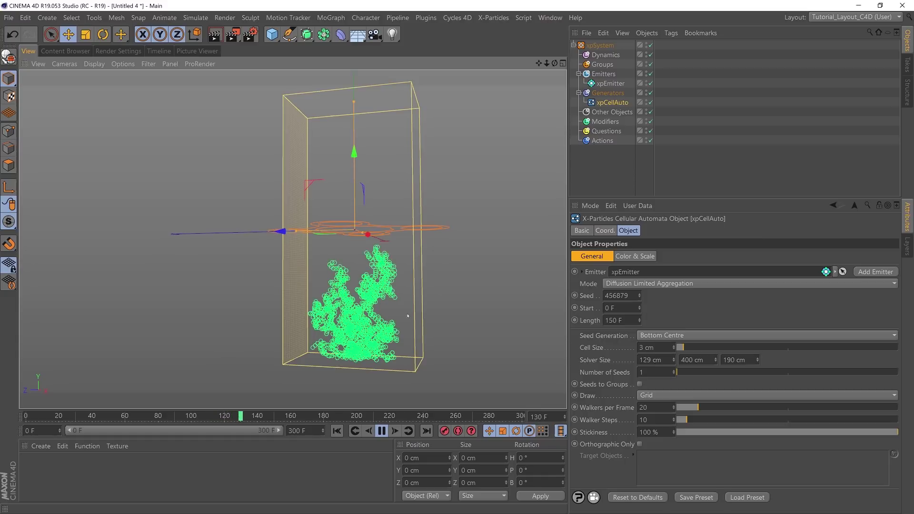
pyautogui.keyDown('alt'); pyautogui.moveTo(406, 315); pyautogui.dragTo(151, 159); pyautogui.keyUp('alt')
# - Set the length to 200 F, walkers per frame to 22 and walker steps to 7, and inspect the paused growth up close
pyautogui.click(616, 320)
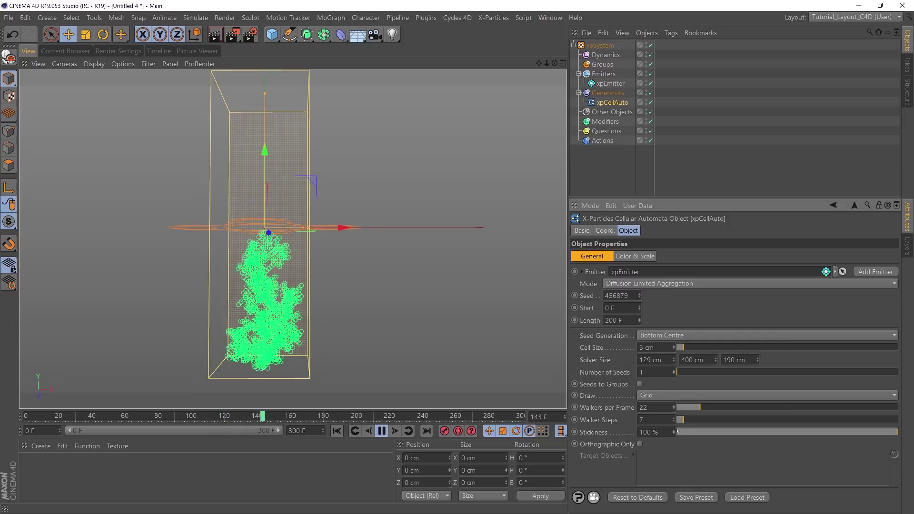
pyautogui.click(382, 430)
pyautogui.scroll(3, 313, 291)
pyautogui.keyDown('alt'); pyautogui.moveTo(313, 290); pyautogui.dragTo(350, 286, button='right'); pyautogui.keyUp('alt')
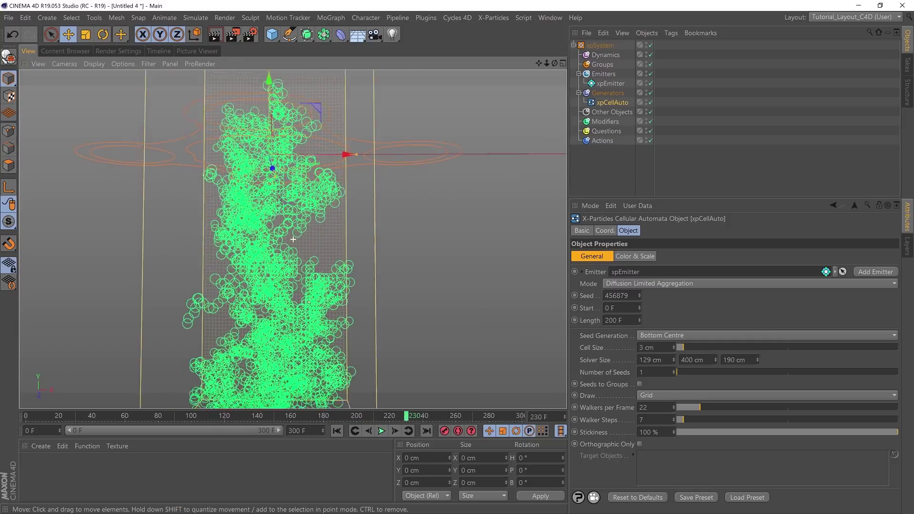
pyautogui.keyDown('alt'); pyautogui.moveTo(279, 283); pyautogui.dragTo(288, 270, button='middle'); pyautogui.keyUp('alt')
pyautogui.keyDown('alt'); pyautogui.moveTo(288, 270); pyautogui.dragTo(328, 280); pyautogui.keyUp('alt')
pyautogui.keyDown('alt'); pyautogui.moveTo(327, 280); pyautogui.dragTo(309, 282, button='right'); pyautogui.keyUp('alt')
# - Replay the simulation from the first frame and examine the growing particle structure from several angles
pyautogui.click(337, 431)
pyautogui.click(382, 431)
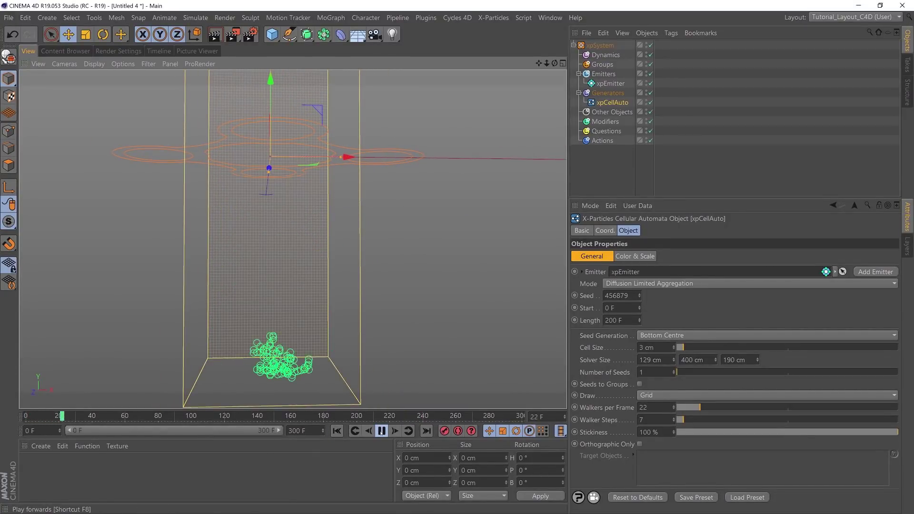
pyautogui.keyDown('alt'); pyautogui.moveTo(304, 310); pyautogui.dragTo(294, 240); pyautogui.keyUp('alt')
pyautogui.keyDown('alt'); pyautogui.moveTo(381, 320); pyautogui.dragTo(332, 312); pyautogui.keyUp('alt')
pyautogui.click(640, 294)
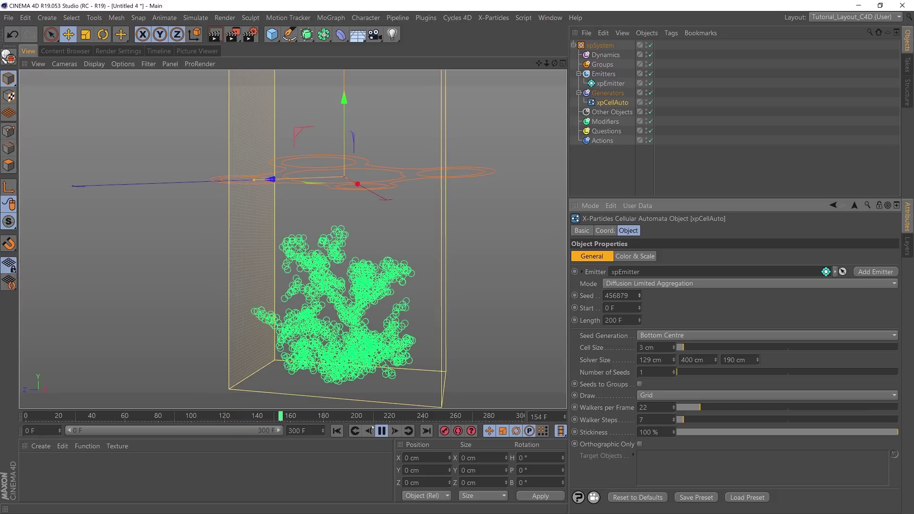
# - Restart the simulation from the first frame and pause it at frame 184 with the particle structure in view
pyautogui.click(337, 431)
pyautogui.keyDown('alt'); pyautogui.moveTo(370, 341); pyautogui.dragTo(343, 347); pyautogui.keyUp('alt')
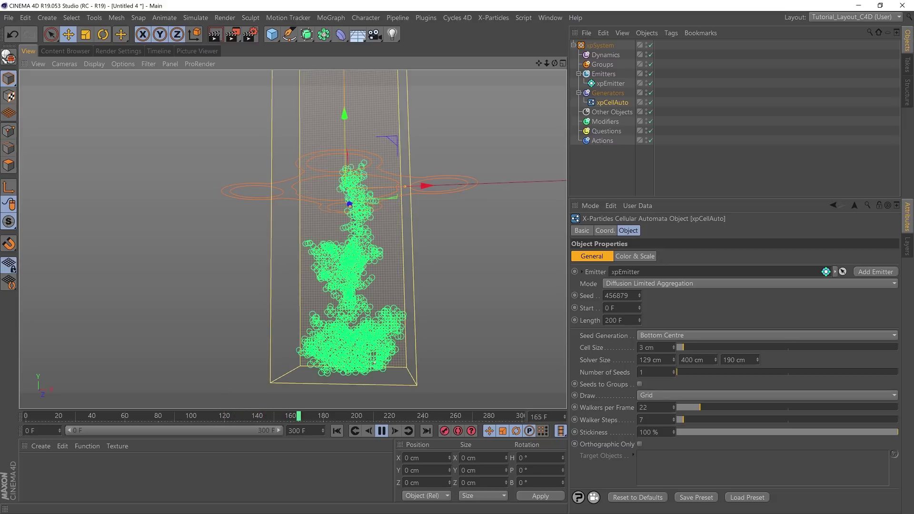
pyautogui.click(382, 431)
pyautogui.keyDown('alt'); pyautogui.moveTo(361, 251); pyautogui.dragTo(354, 272); pyautogui.keyUp('alt')
pyautogui.keyDown('alt'); pyautogui.moveTo(353, 273); pyautogui.dragTo(297, 253, button='middle'); pyautogui.keyUp('alt')
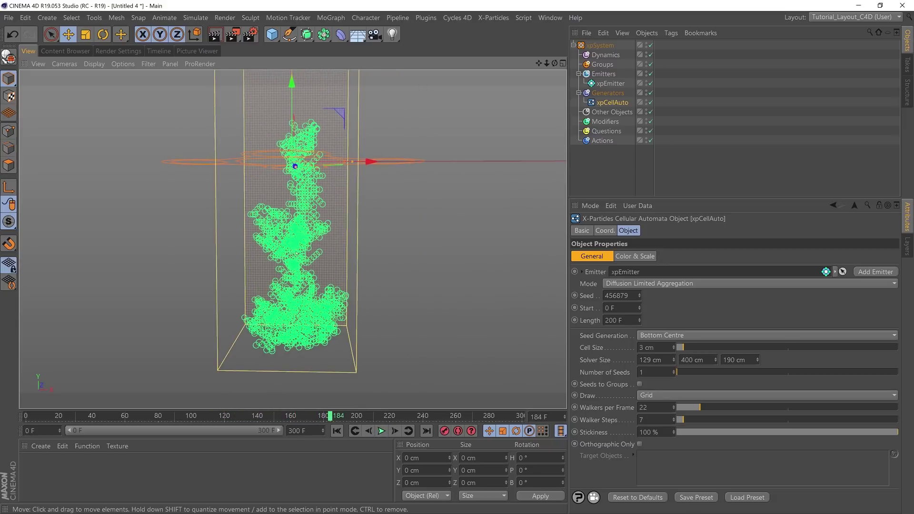
pyautogui.keyDown('alt'); pyautogui.moveTo(306, 253); pyautogui.dragTo(331, 248); pyautogui.keyUp('alt')
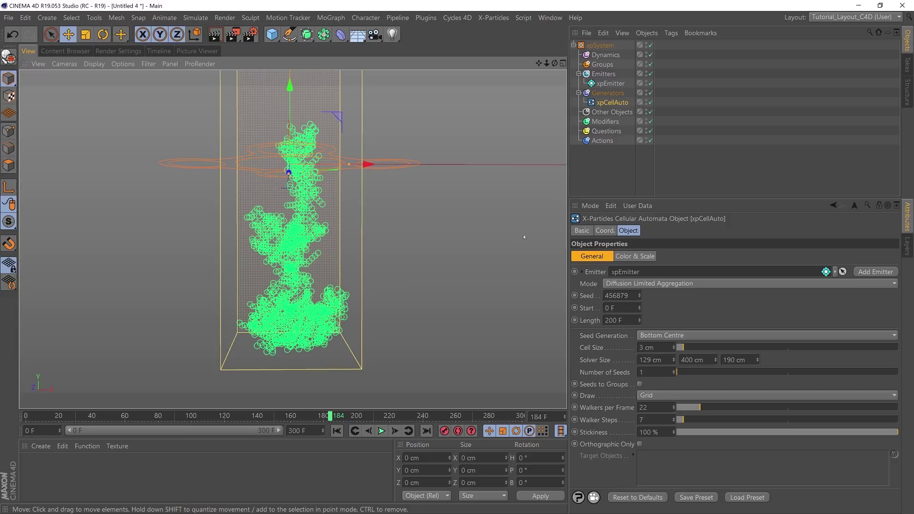
# - Add an OpenVDB Mesher to the X-Particles system's Generators
pyautogui.click(608, 93)
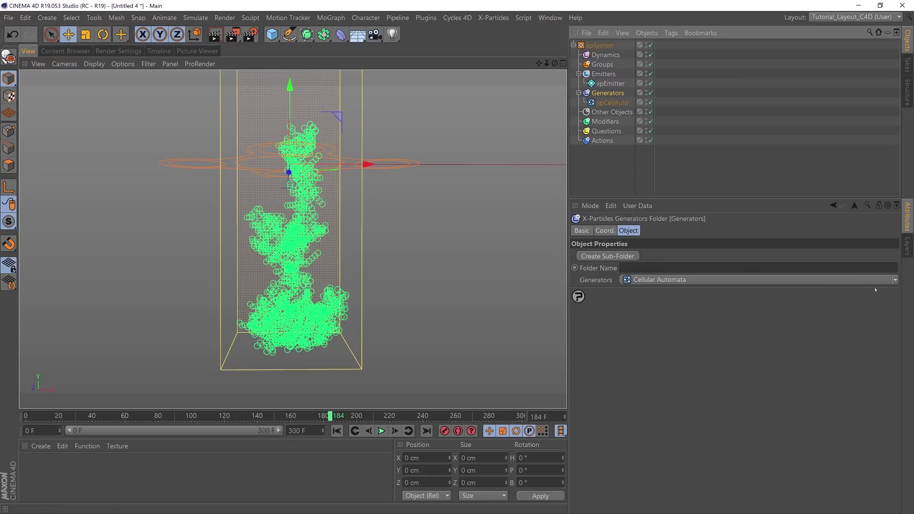
pyautogui.click(895, 280)
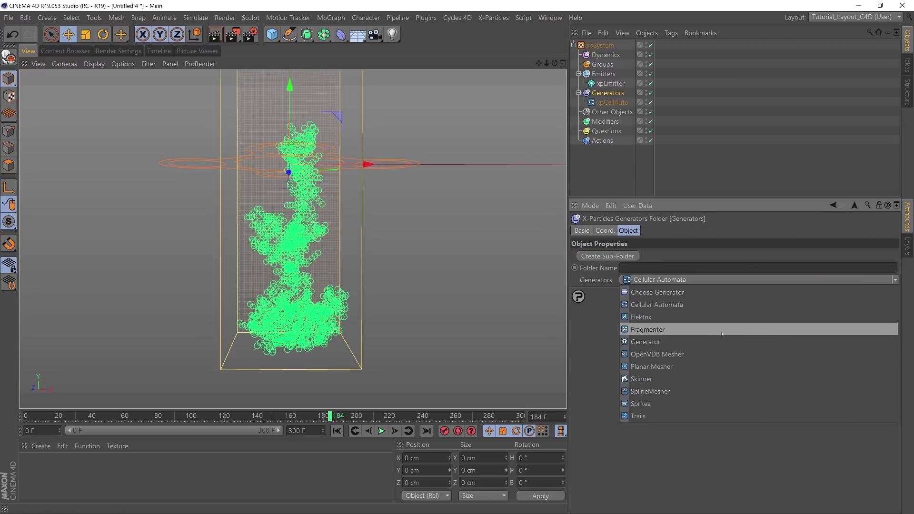
pyautogui.click(673, 356)
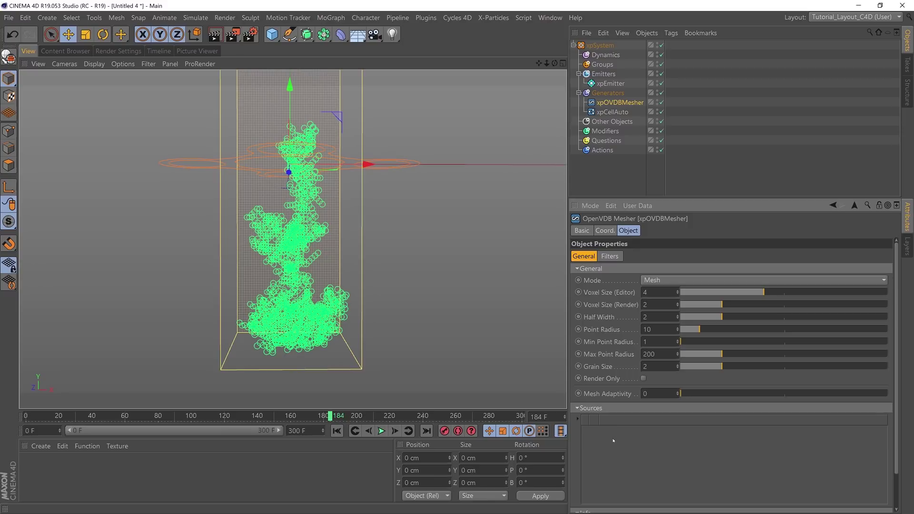
# - Assign xpEmitter as a source of the OpenVDB Mesher and set the point radius to 2
pyautogui.click(613, 84)
pyautogui.moveTo(632, 438); pyautogui.dragTo(631, 458)
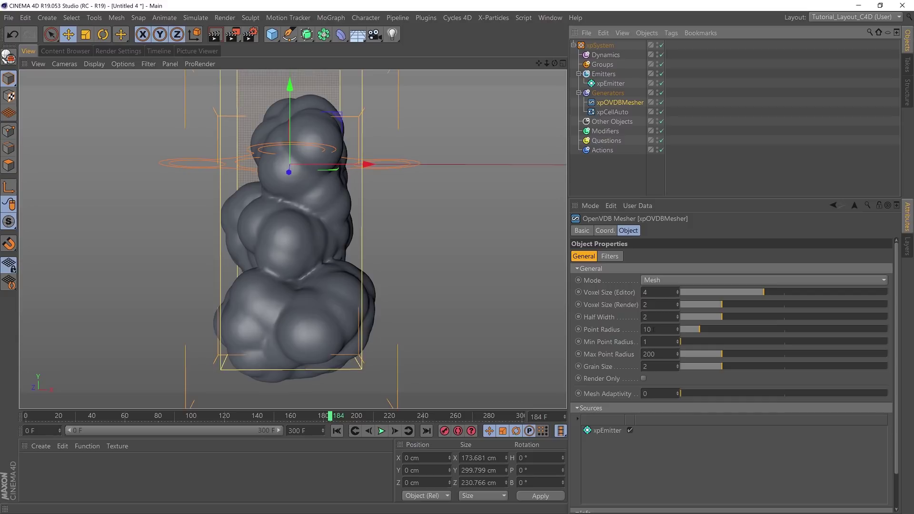
pyautogui.doubleClick(647, 330)
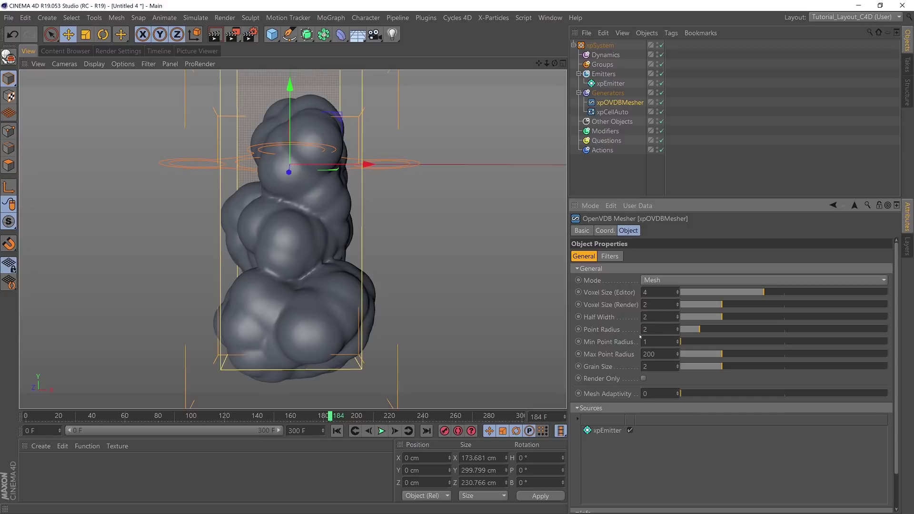
pyautogui.press('Return')
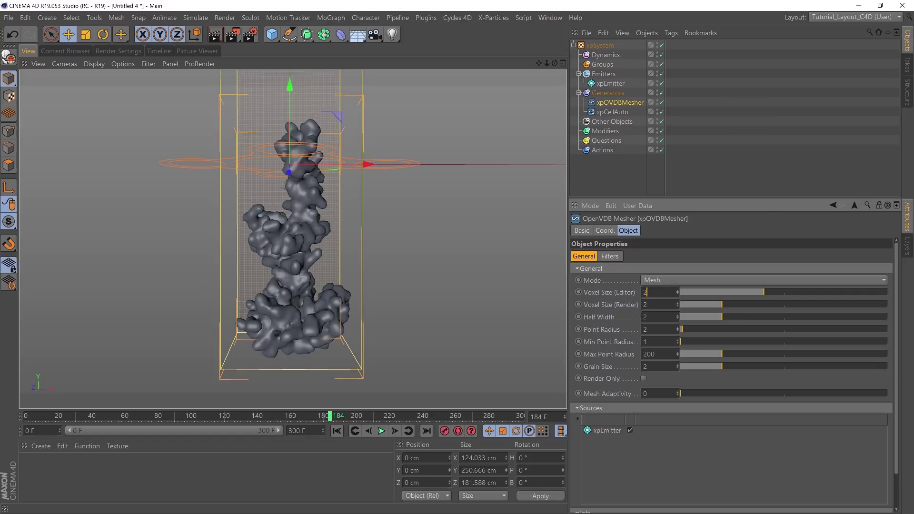
# - Set the OpenVDB Mesher's editor voxel size to 2 and replay the simulation from the first frame
pyautogui.write('2')
pyautogui.press('Return')
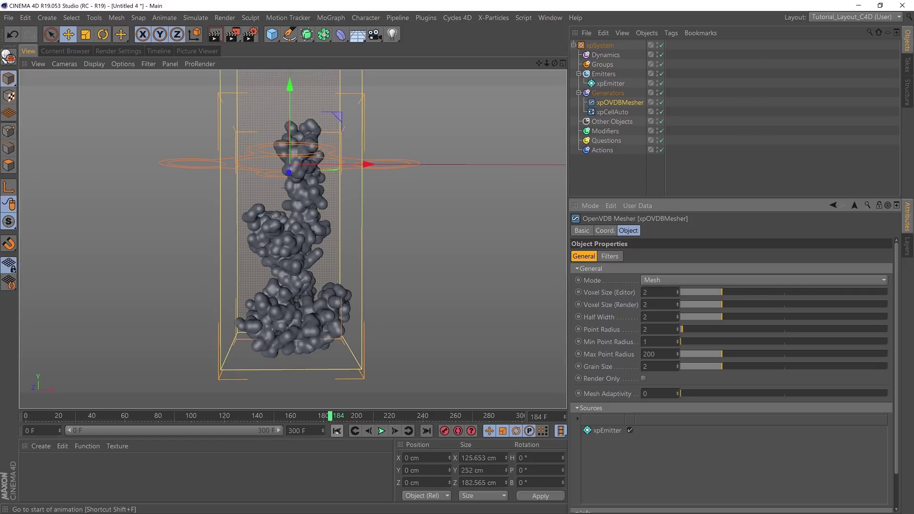
pyautogui.click(337, 431)
pyautogui.click(381, 431)
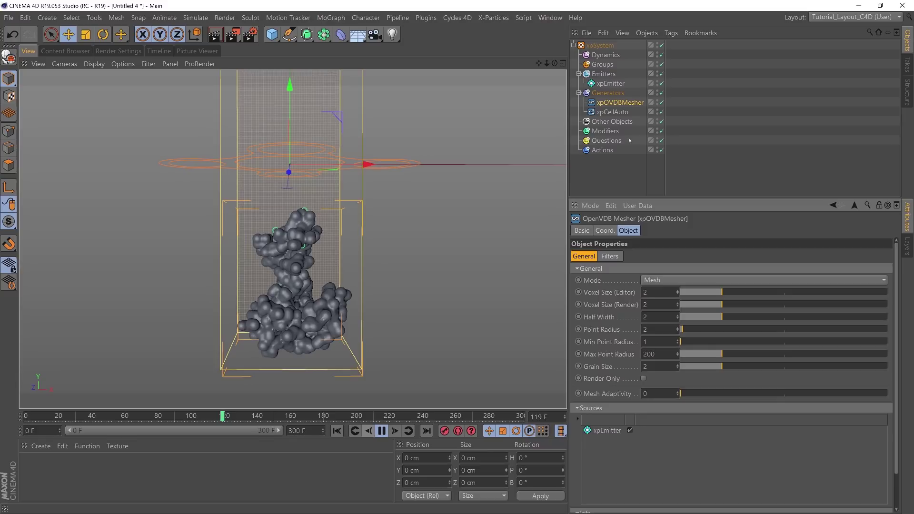
# - Pause playback and set the xpEmitter's particle radius to 2 cm
pyautogui.click(610, 83)
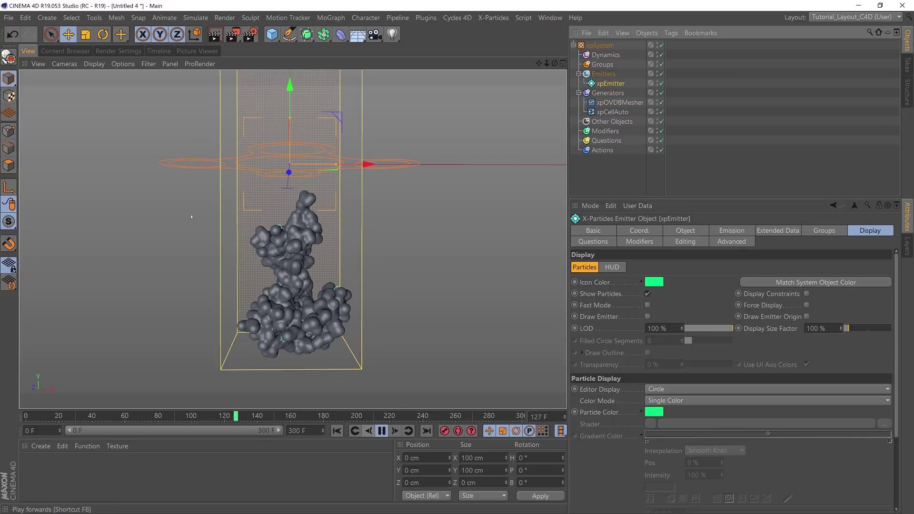
pyautogui.click(382, 431)
pyautogui.click(724, 232)
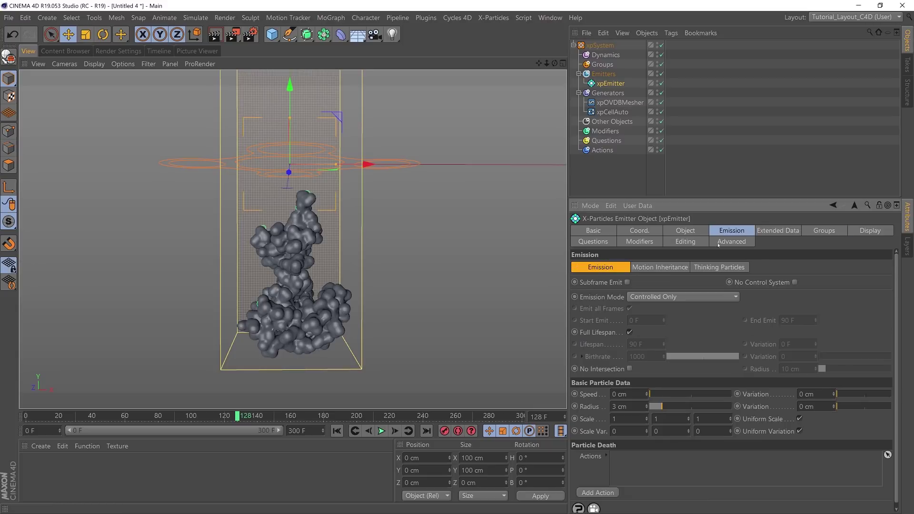
pyautogui.doubleClick(619, 407)
pyautogui.write('2')
pyautogui.press('Return')
# - Replay the simulation from the first frame, pause at frame 132 and examine the meshed structure from several angles
pyautogui.click(337, 431)
pyautogui.click(382, 431)
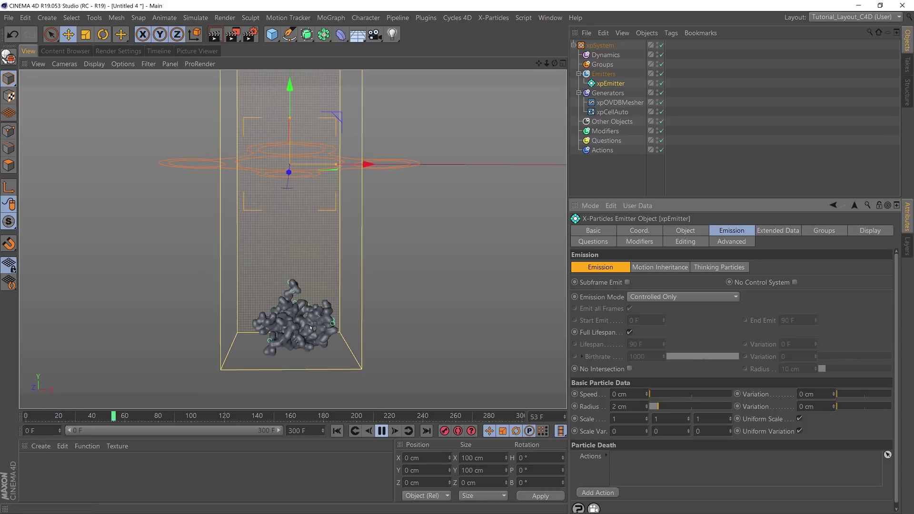
pyautogui.keyDown('alt'); pyautogui.moveTo(311, 327); pyautogui.dragTo(373, 327); pyautogui.keyUp('alt')
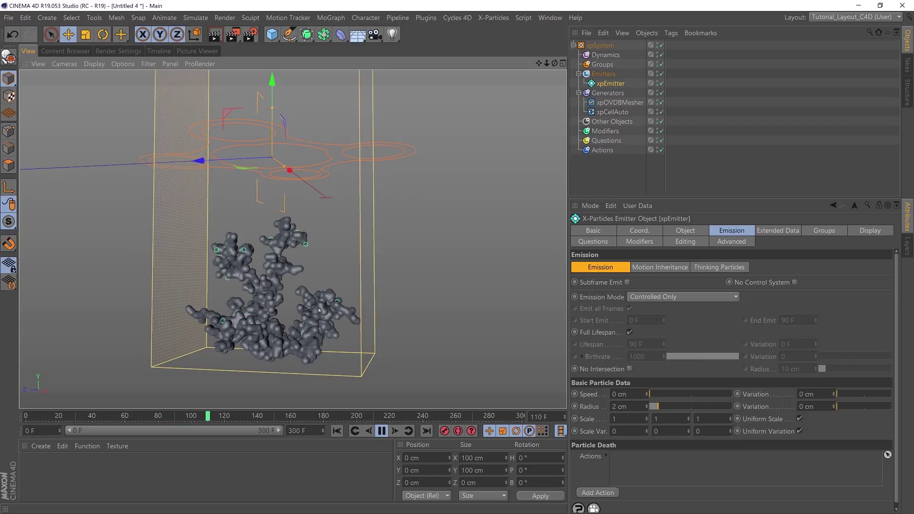
pyautogui.click(384, 432)
pyautogui.keyDown('alt'); pyautogui.moveTo(280, 253); pyautogui.dragTo(290, 275); pyautogui.keyUp('alt')
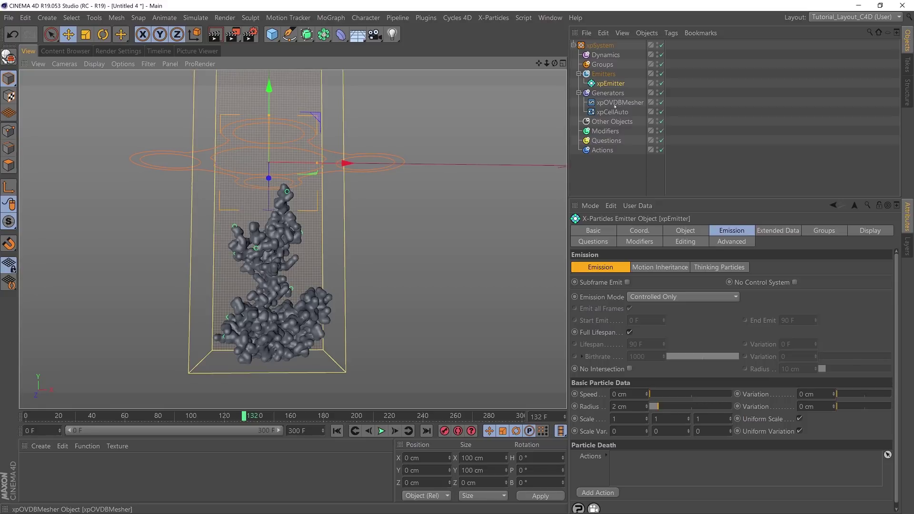
# - Disable the OpenVDB Mesher and replay the bare particles from the first frame, pausing at frame 89
pyautogui.click(661, 101)
pyautogui.click(337, 431)
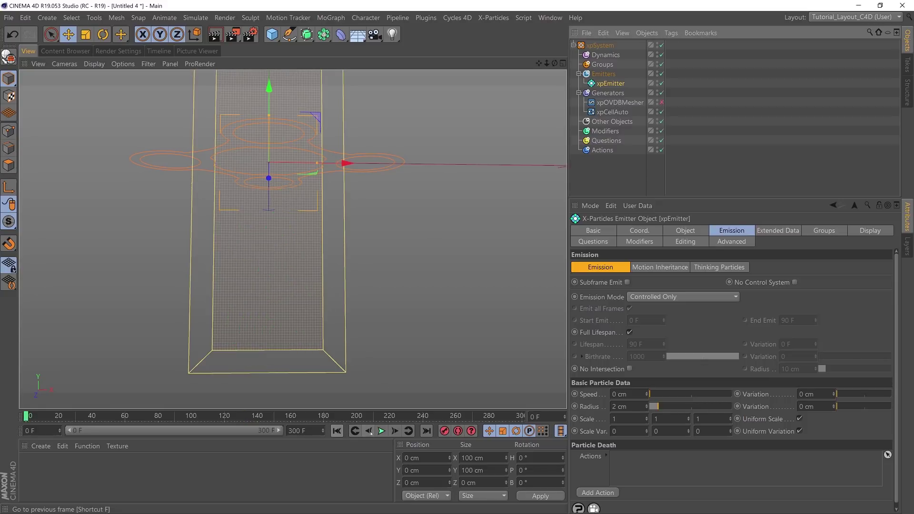
pyautogui.click(382, 431)
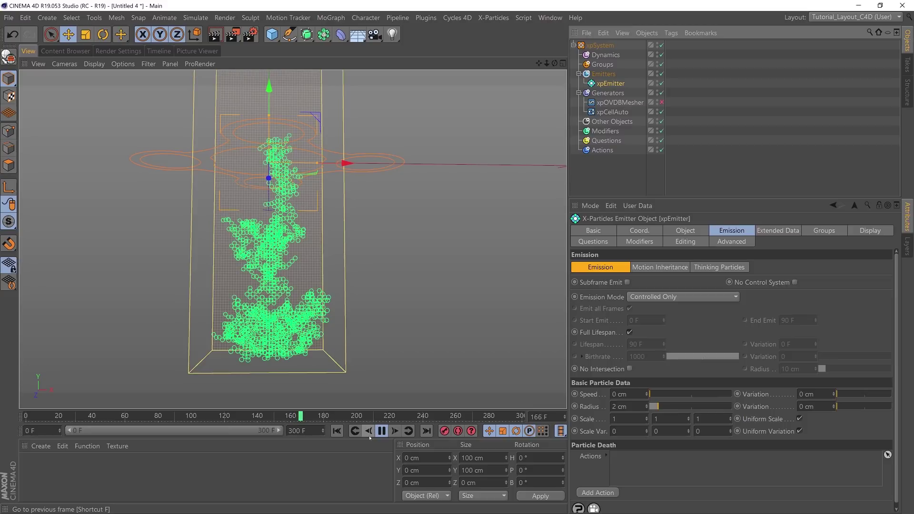
pyautogui.click(381, 431)
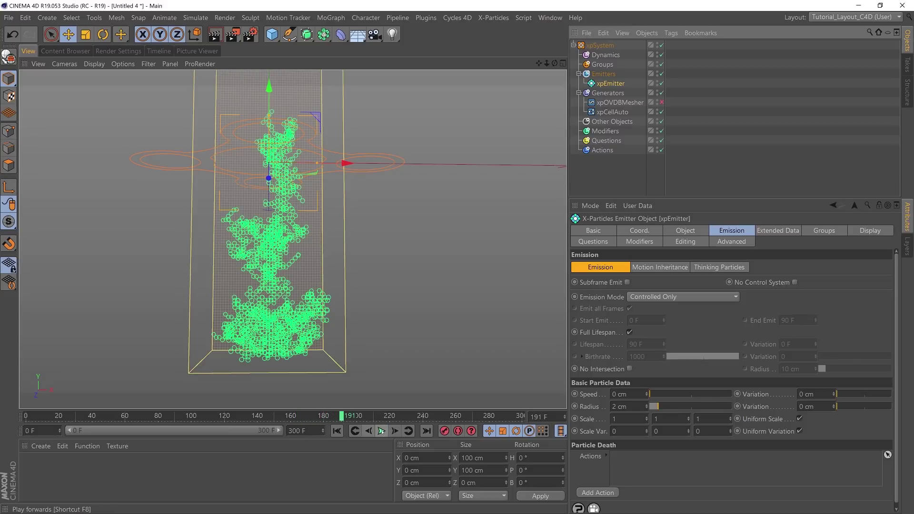
pyautogui.click(336, 431)
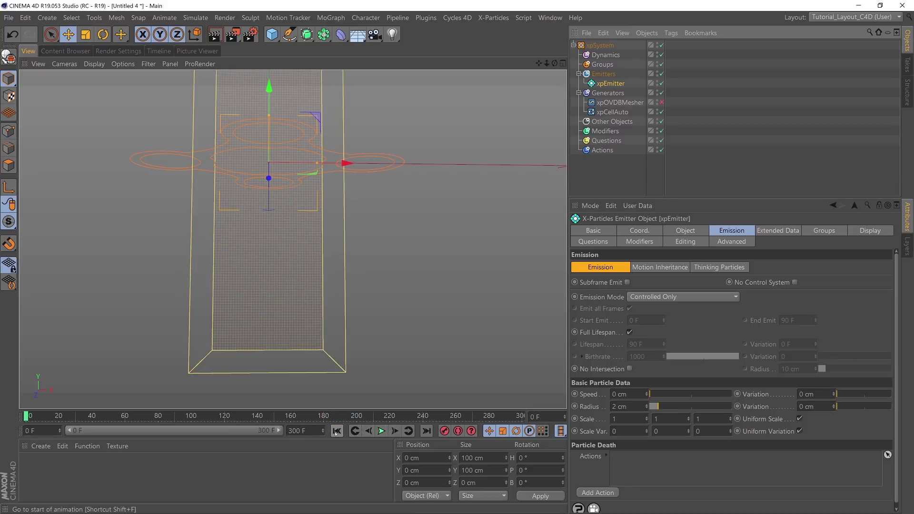
pyautogui.click(381, 430)
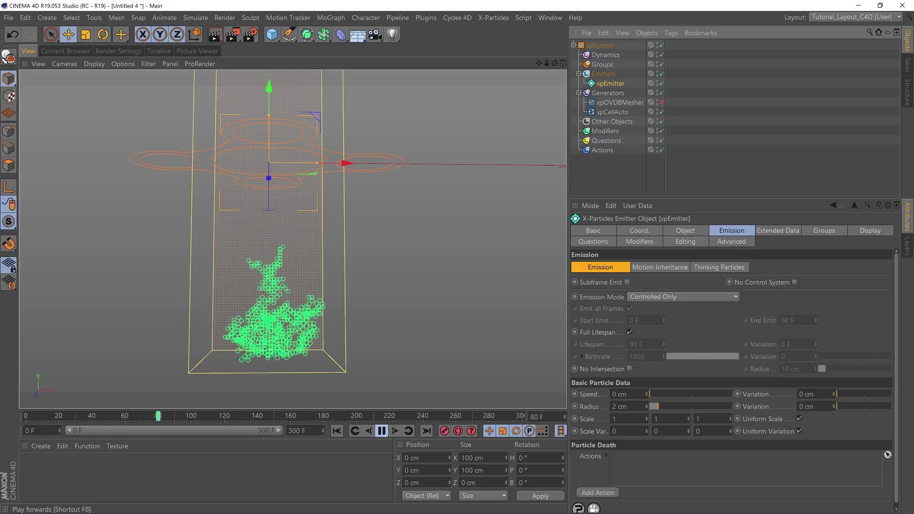
pyautogui.click(384, 432)
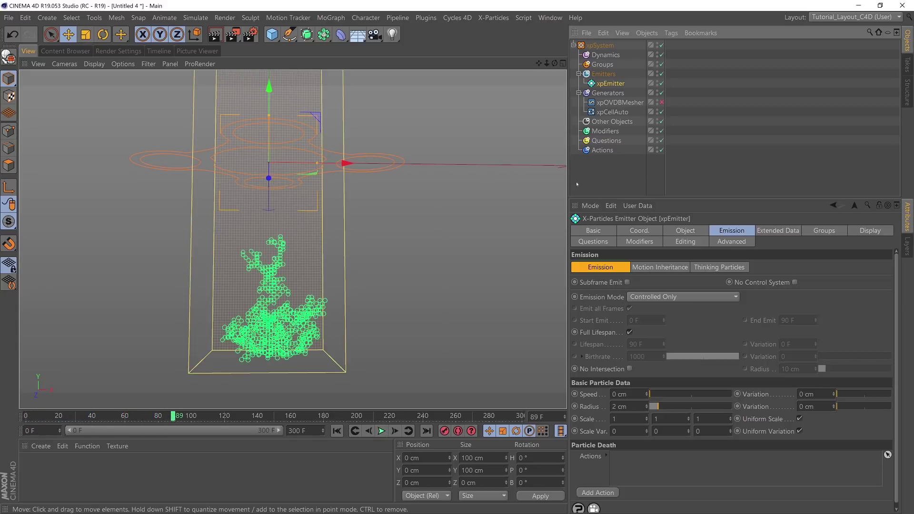
# - Add a Scale control modifier to the X-Particles system's Modifiers
pyautogui.click(607, 131)
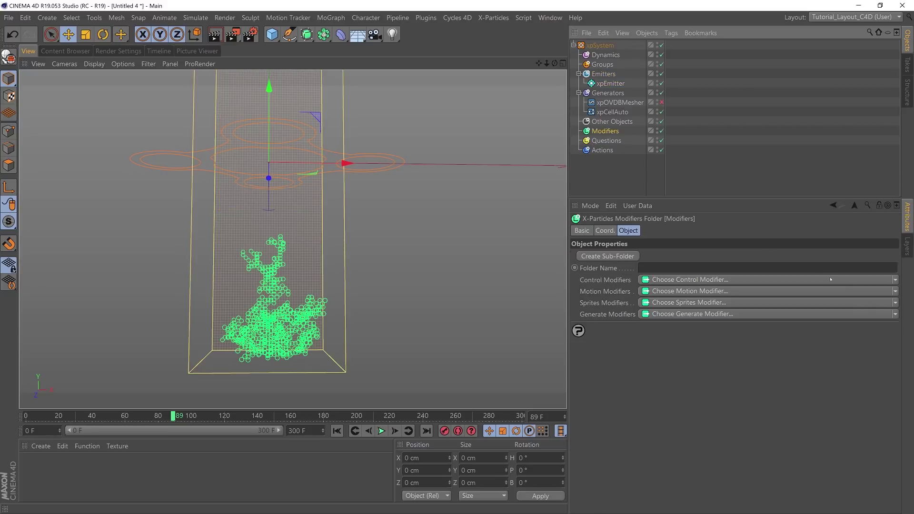
pyautogui.click(895, 281)
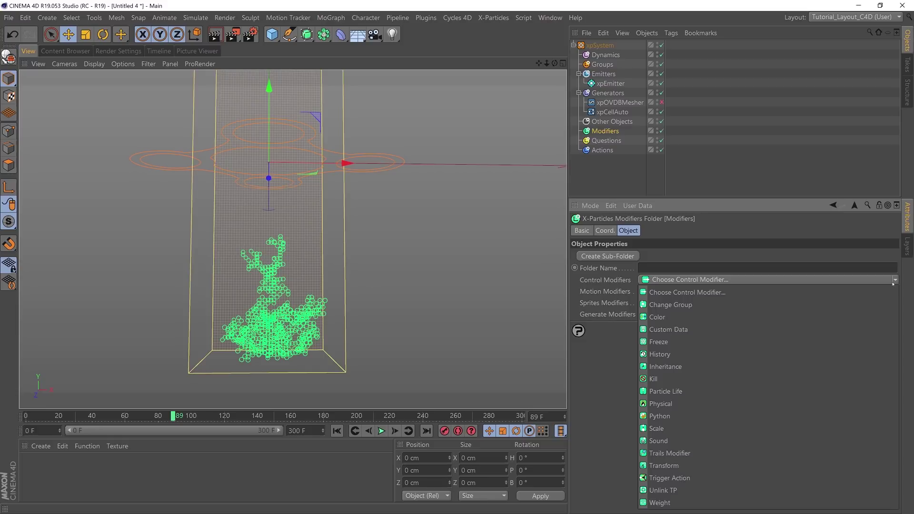
pyautogui.click(669, 429)
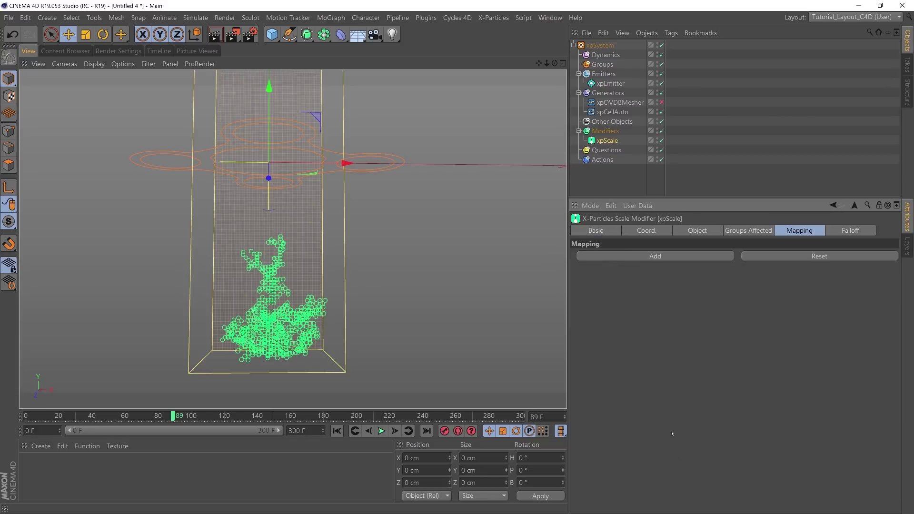
# - Replay the simulation to examine the Scale modifier's default effect on the particles, then rewind to the first frame
pyautogui.click(337, 431)
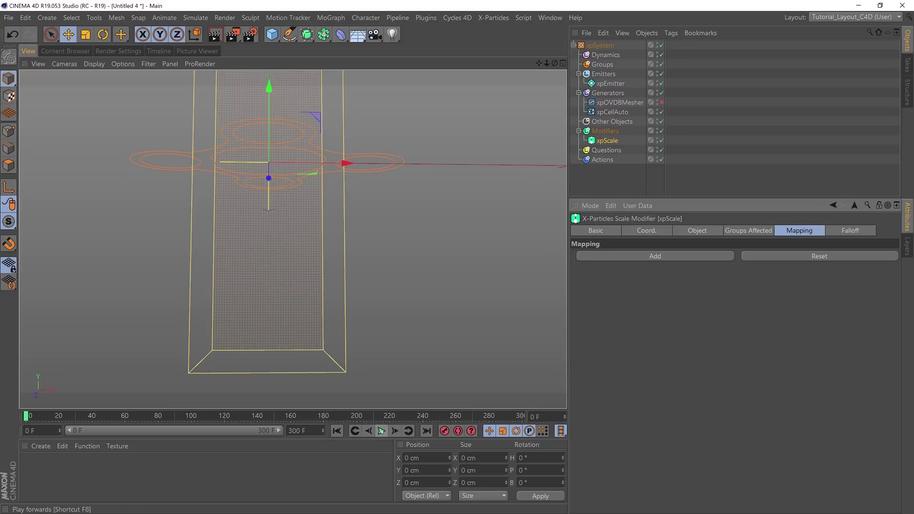
pyautogui.click(381, 431)
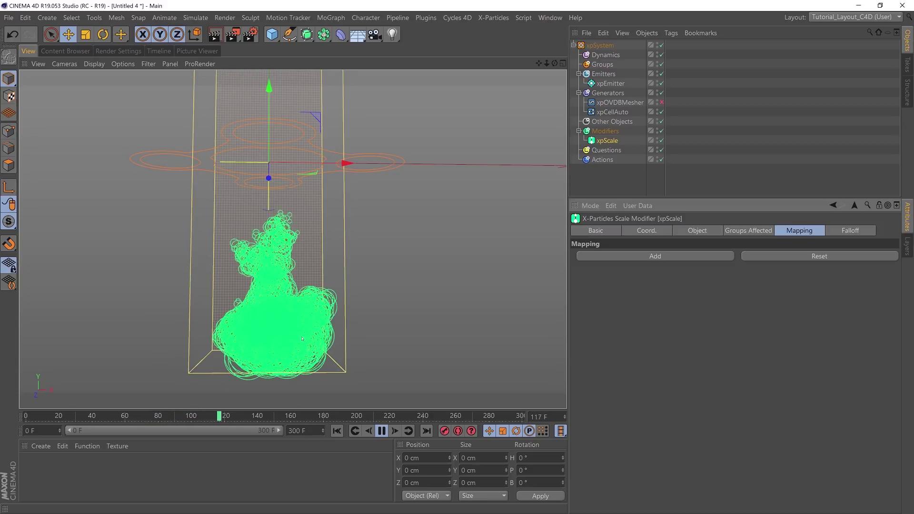
pyautogui.click(382, 431)
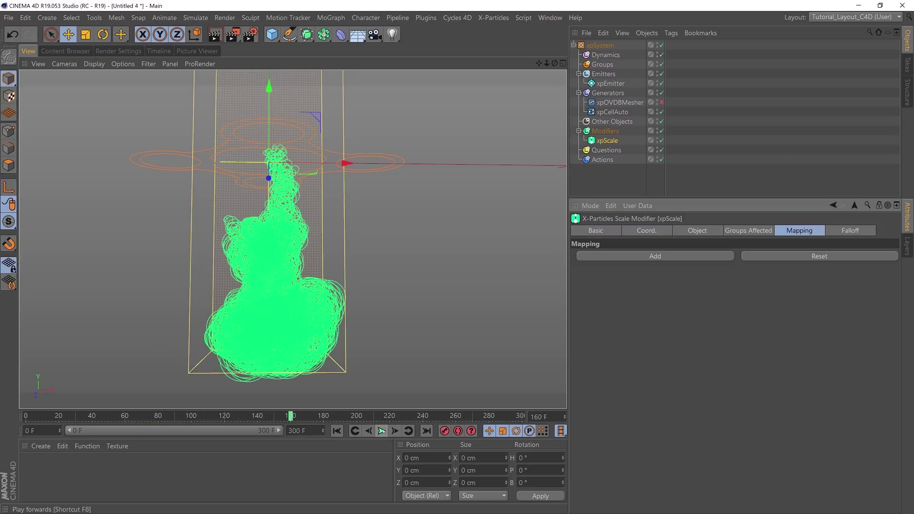
pyautogui.click(337, 431)
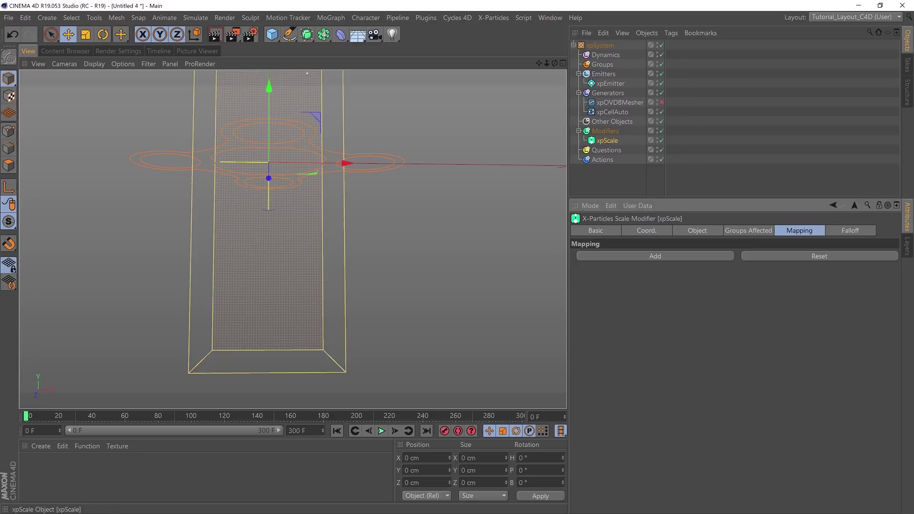
# - Set the Scale modifier's operation to Set Value while the simulation plays, pausing at frame 292
pyautogui.click(693, 232)
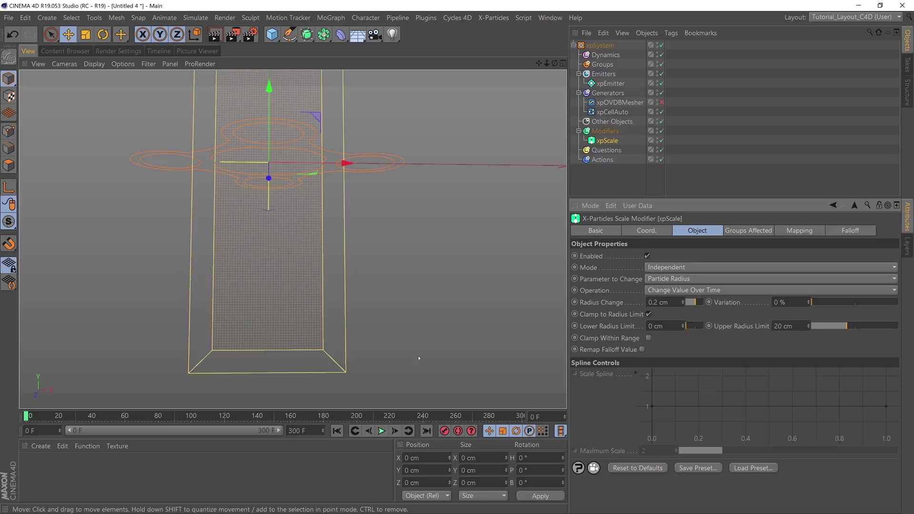
pyautogui.click(381, 431)
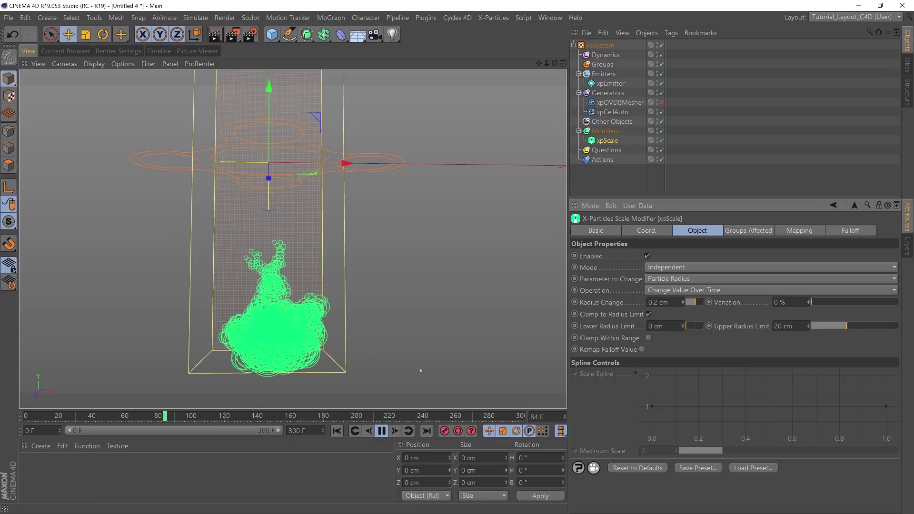
pyautogui.click(660, 290)
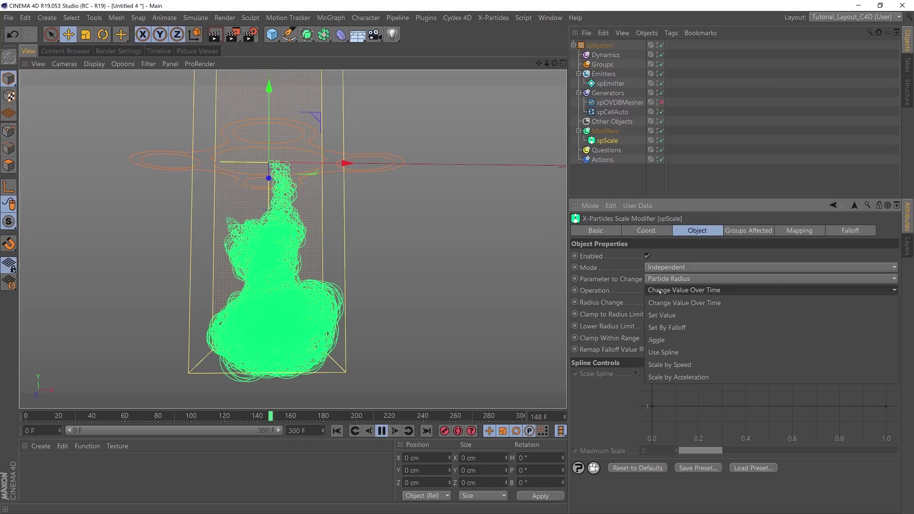
pyautogui.click(663, 316)
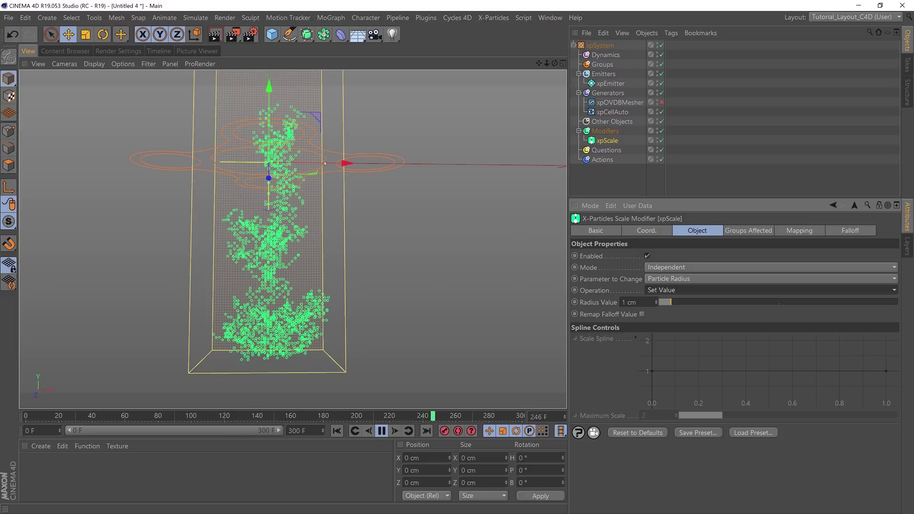
pyautogui.click(381, 431)
# - Compare the xpEmitter's radius with the Scale modifier's radius value and replay the simulation from the first frame
pyautogui.click(611, 84)
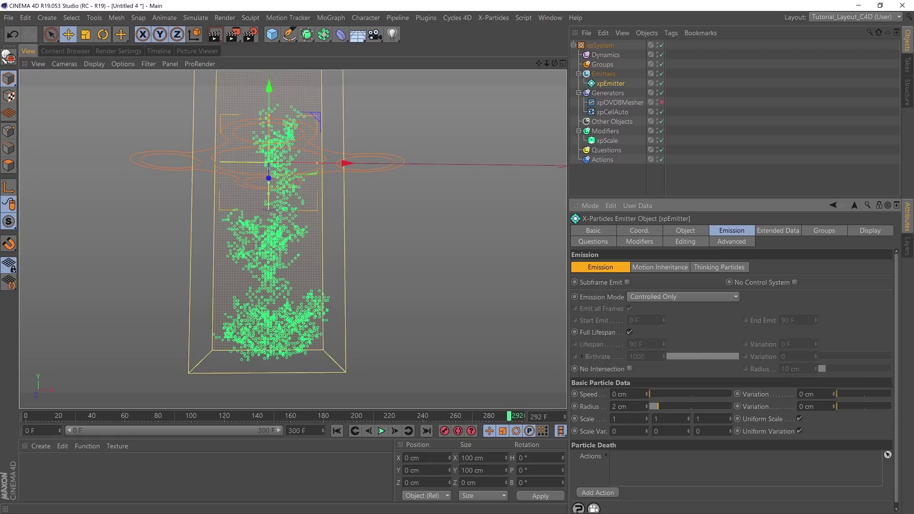
pyautogui.click(608, 141)
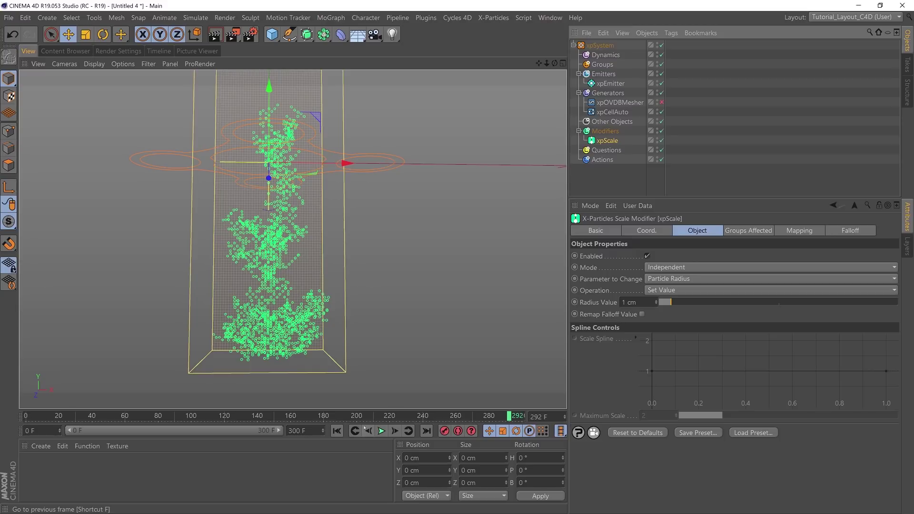
pyautogui.click(337, 431)
pyautogui.click(381, 431)
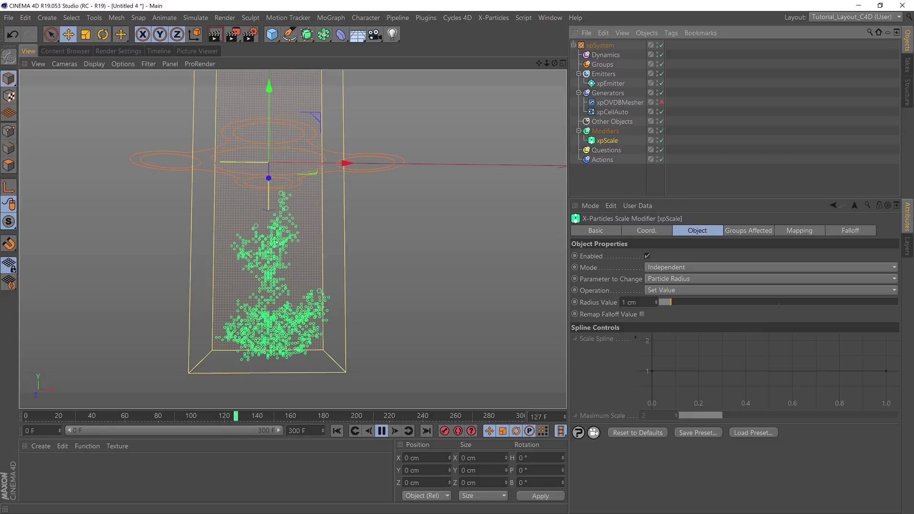
# - Set the xpEmitter's particle radius to 0 cm
pyautogui.click(611, 84)
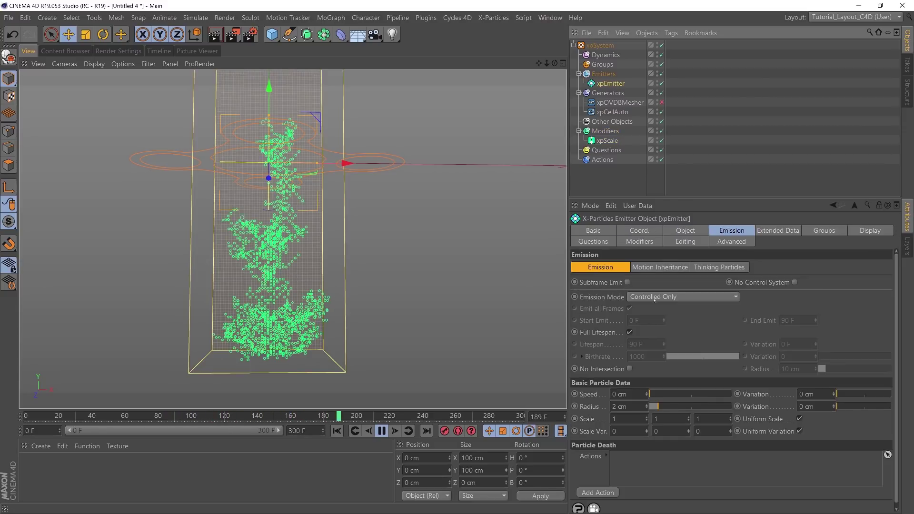
pyautogui.click(619, 406)
pyautogui.write('0')
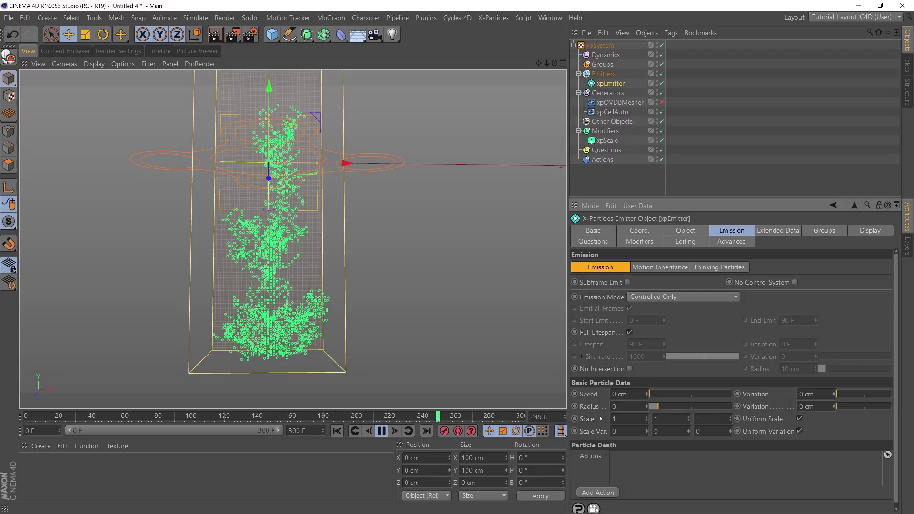
pyautogui.press('Return')
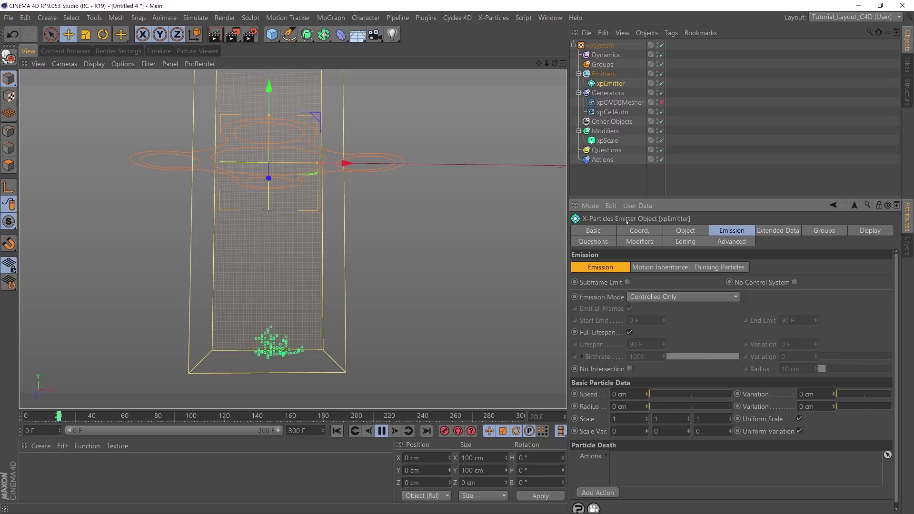
# - Set the Scale modifier's radius value to 2 cm and replay the simulation from the first frame, pausing at frame 218
pyautogui.click(607, 140)
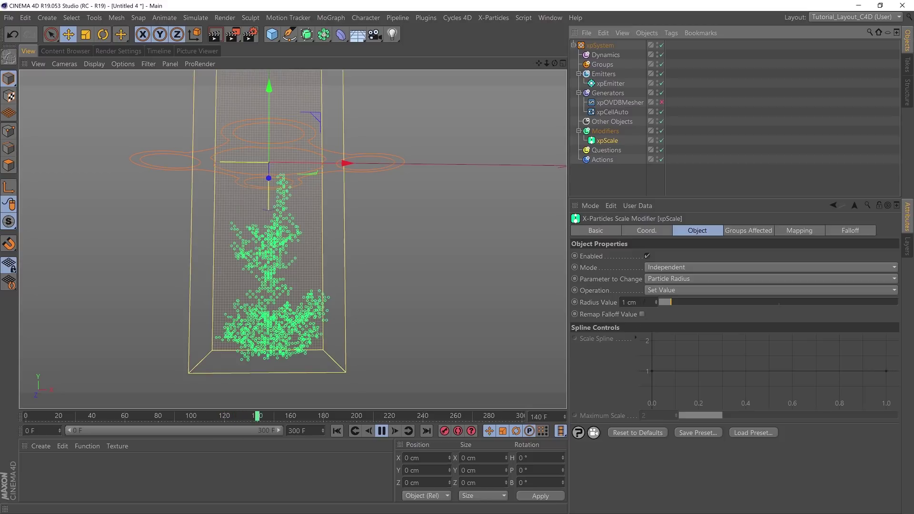
pyautogui.moveTo(639, 303); pyautogui.dragTo(594, 317)
pyautogui.write('2')
pyautogui.press('Return')
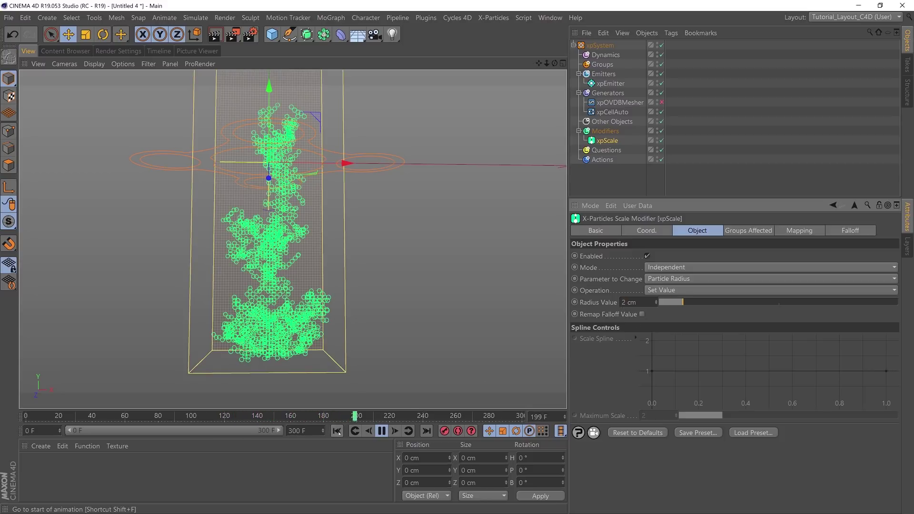
pyautogui.click(337, 431)
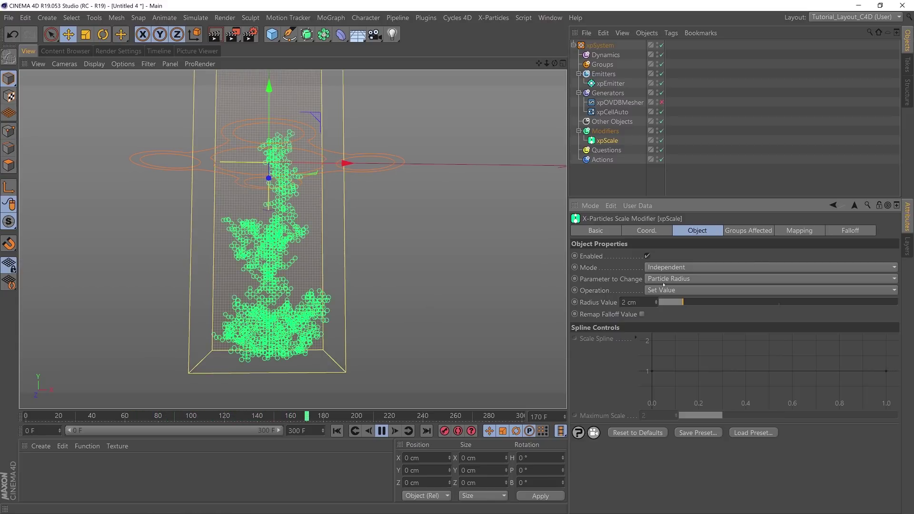
pyautogui.click(383, 431)
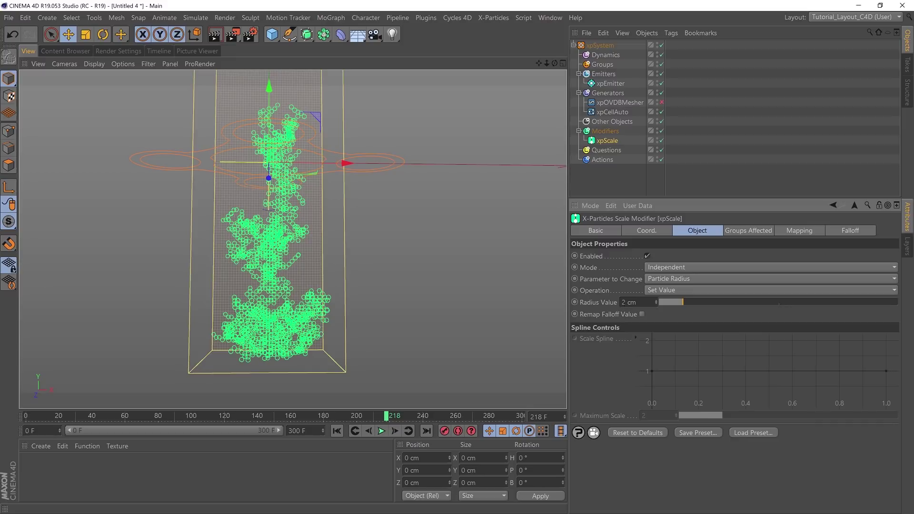
# - Add a mapping to the Scale modifier that drives Radius Value by particle Age
pyautogui.click(797, 232)
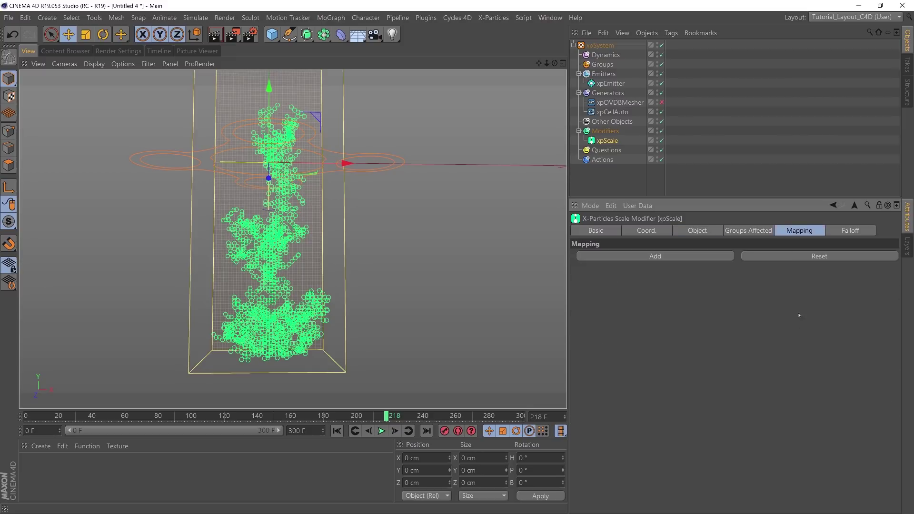
pyautogui.click(661, 257)
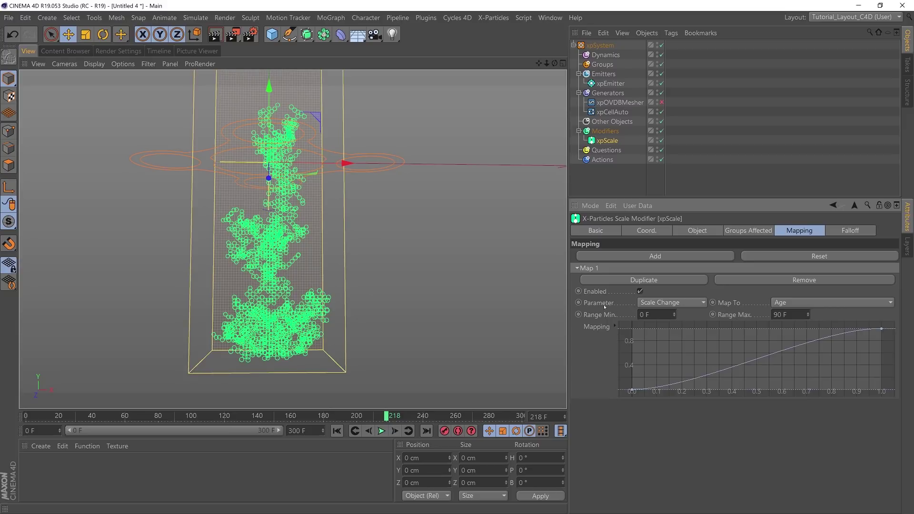
pyautogui.click(657, 303)
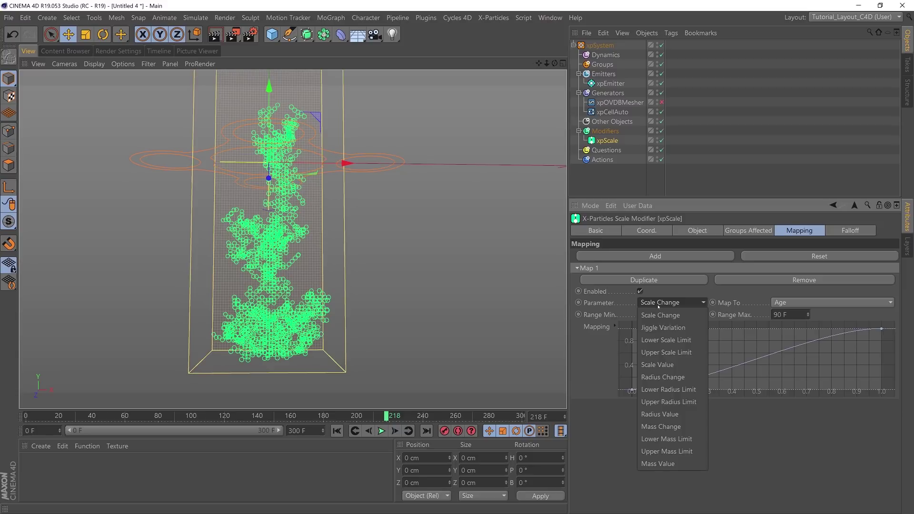
pyautogui.click(659, 415)
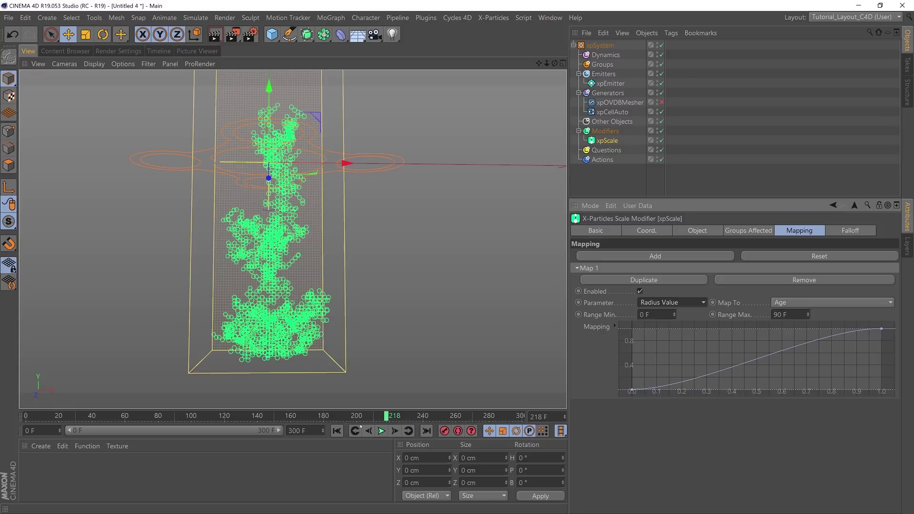
# - Replay the simulation from the first frame to check the age-mapped radius, pausing at frame 283
pyautogui.click(337, 431)
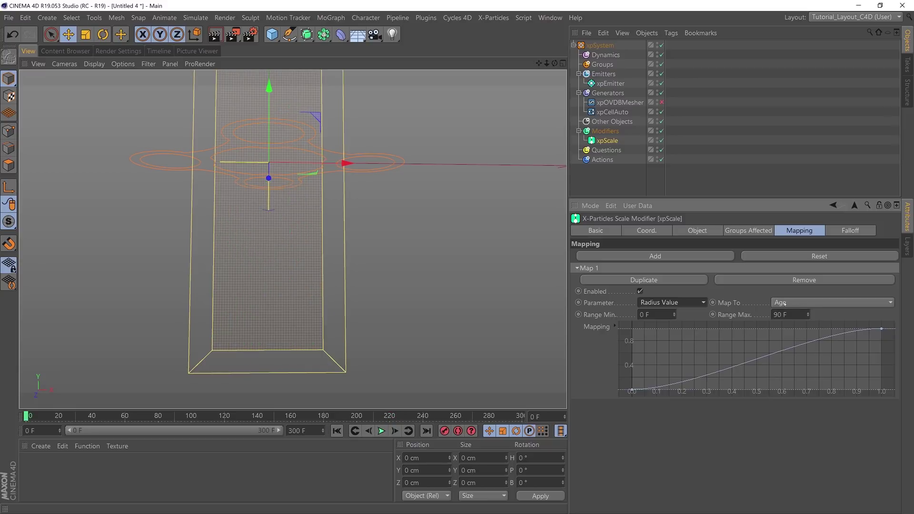
pyautogui.click(381, 431)
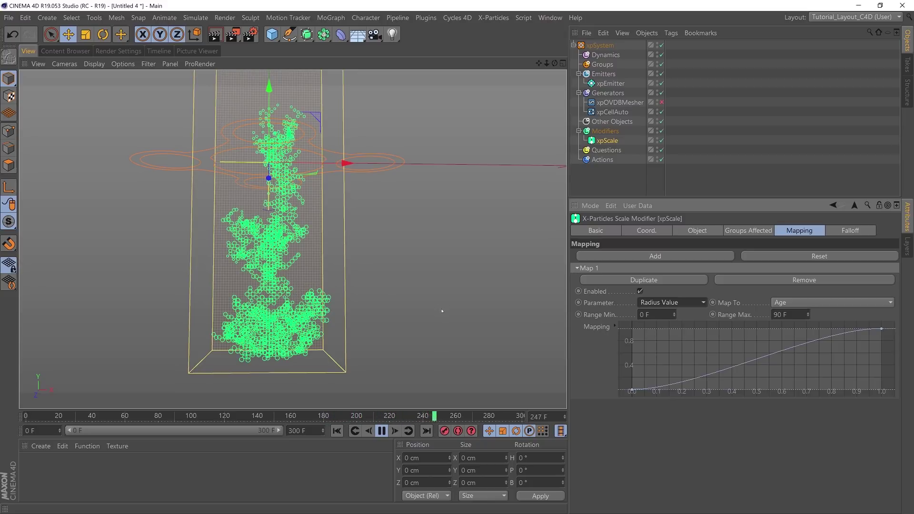
pyautogui.press('F8')
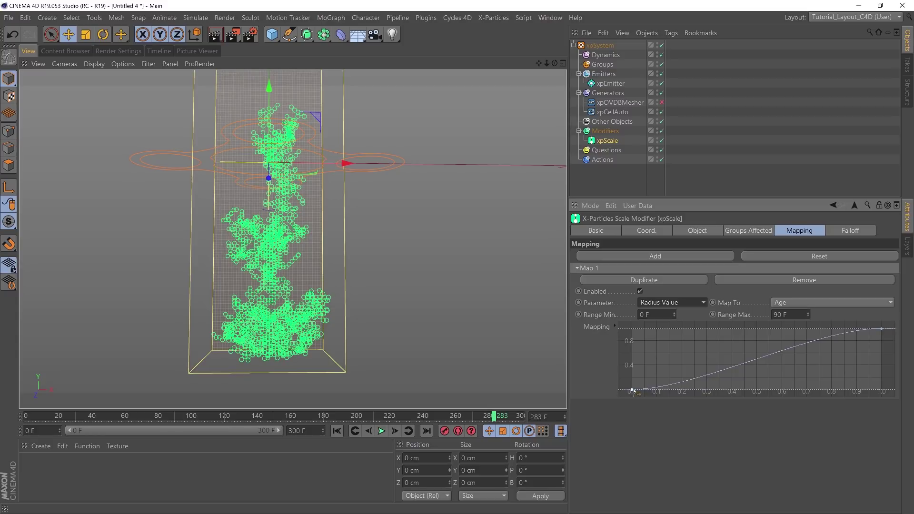
# - Compare the mapping curve's end points with the Scale modifier's radius value and replay the simulation from the first frame
pyautogui.moveTo(632, 390); pyautogui.dragTo(619, 395)
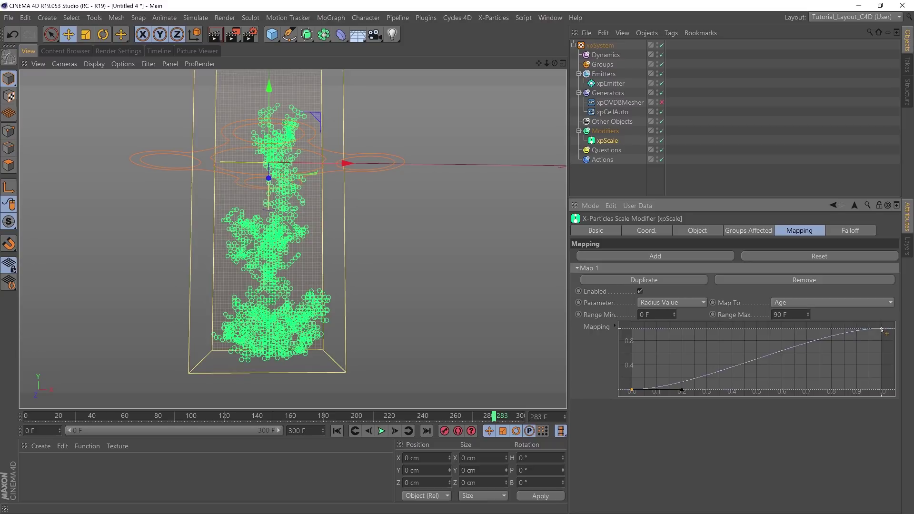
pyautogui.click(698, 231)
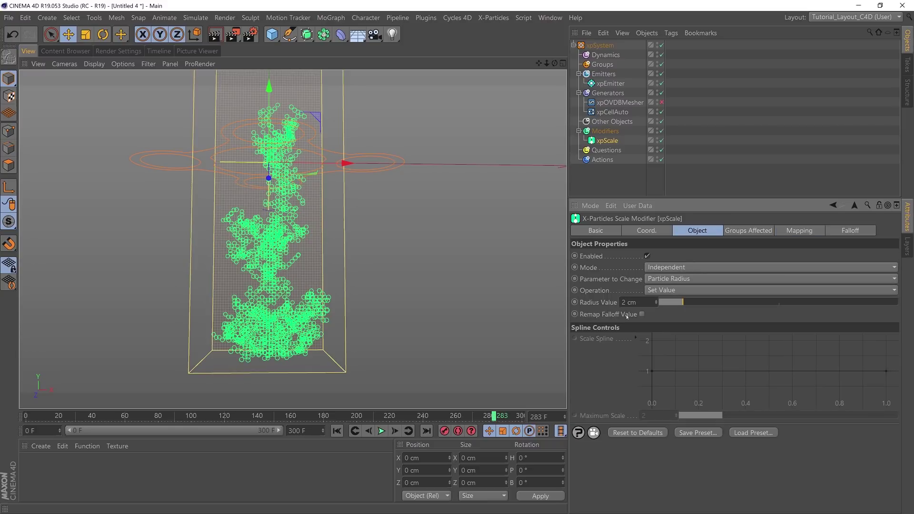
pyautogui.click(795, 233)
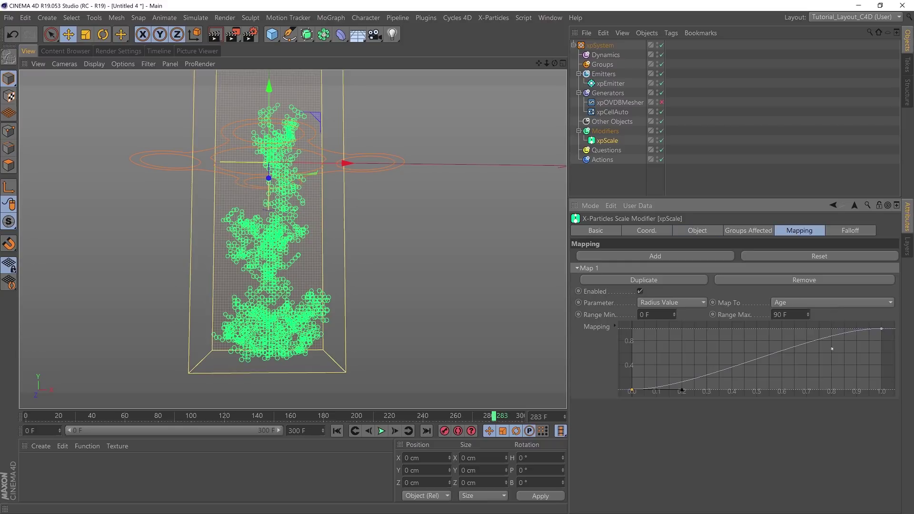
pyautogui.click(336, 431)
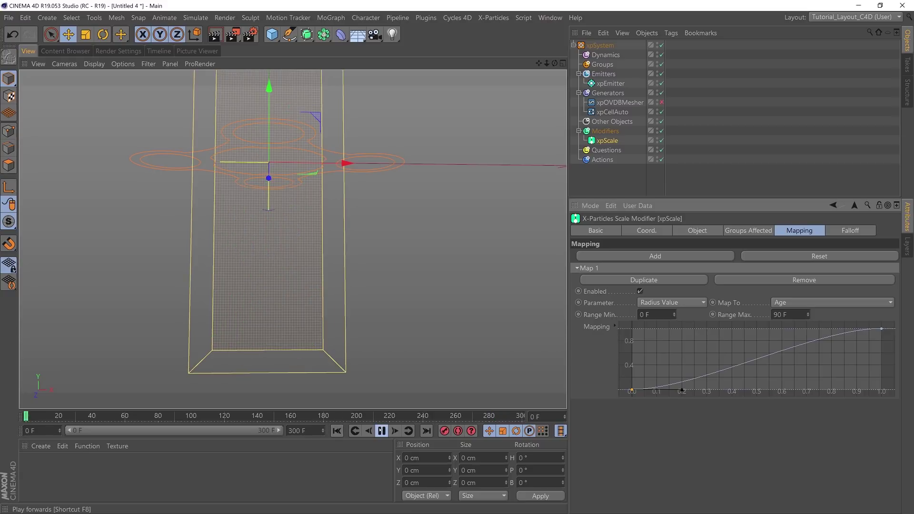
pyautogui.click(381, 430)
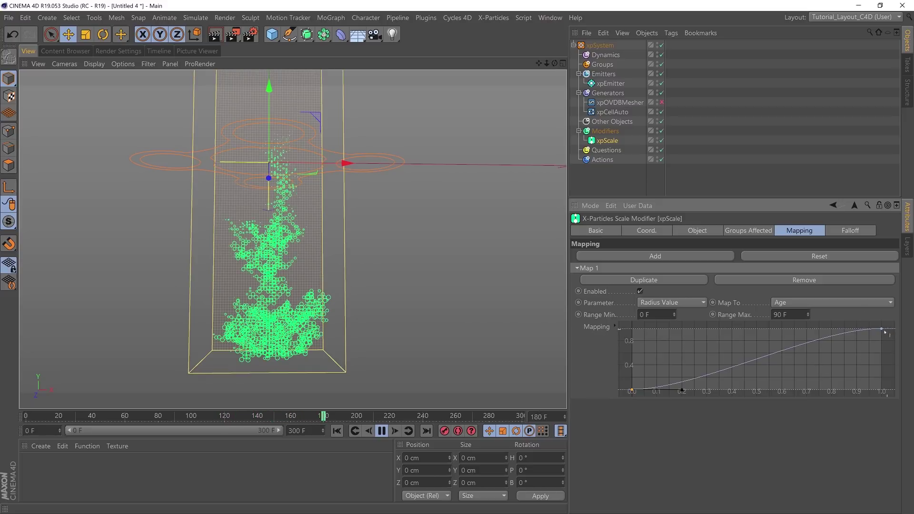
# - Move the mapping curve's upper end point to about 0.47 along the curve, replay the simulation and return to the first frame
pyautogui.moveTo(881, 329); pyautogui.dragTo(748, 329)
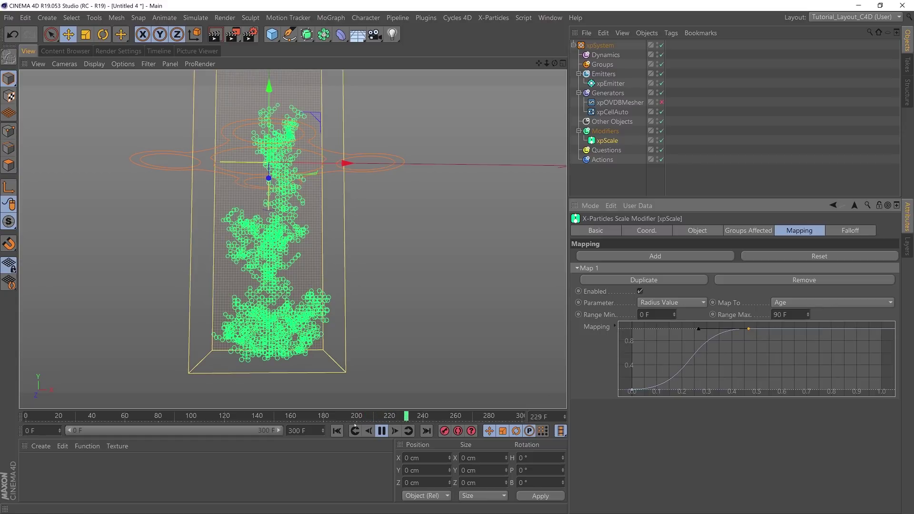
pyautogui.click(338, 431)
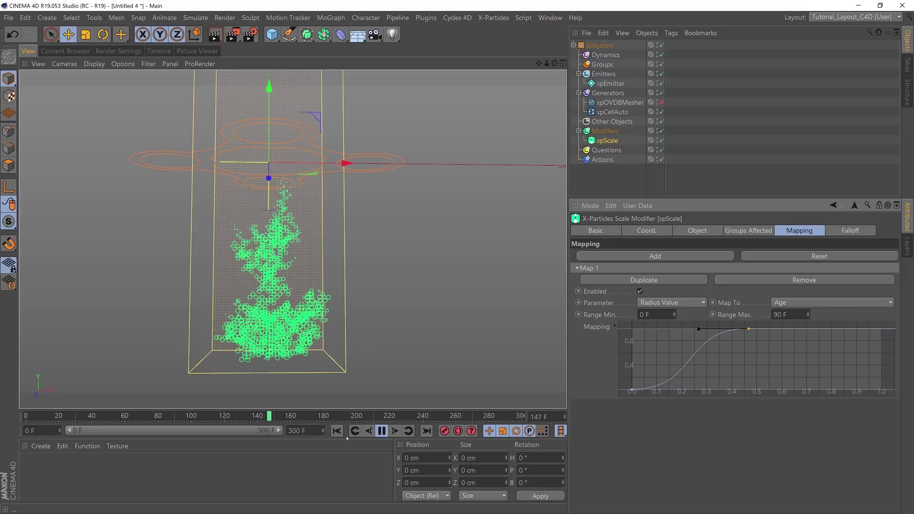
pyautogui.press('F7')
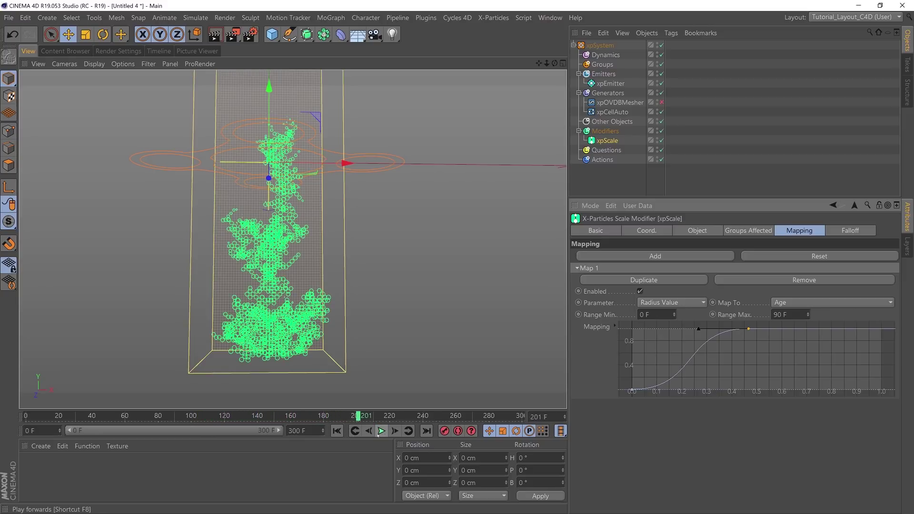
pyautogui.click(338, 431)
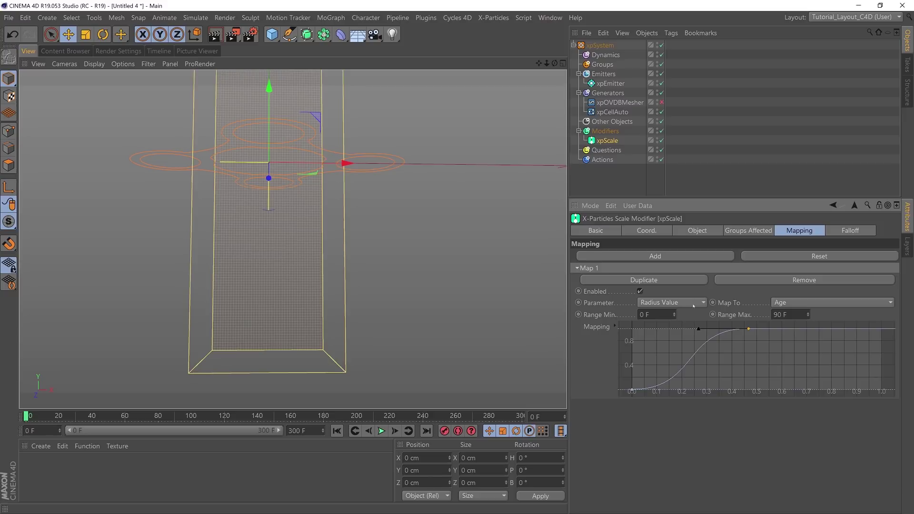
# - Enable the OpenVDB Mesher and play the simulation, pausing at frame 71
pyautogui.click(708, 230)
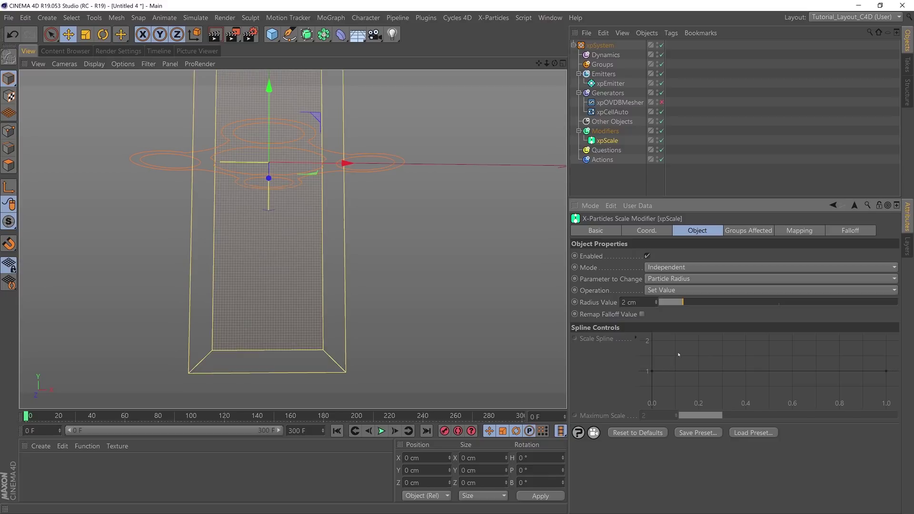
pyautogui.click(662, 102)
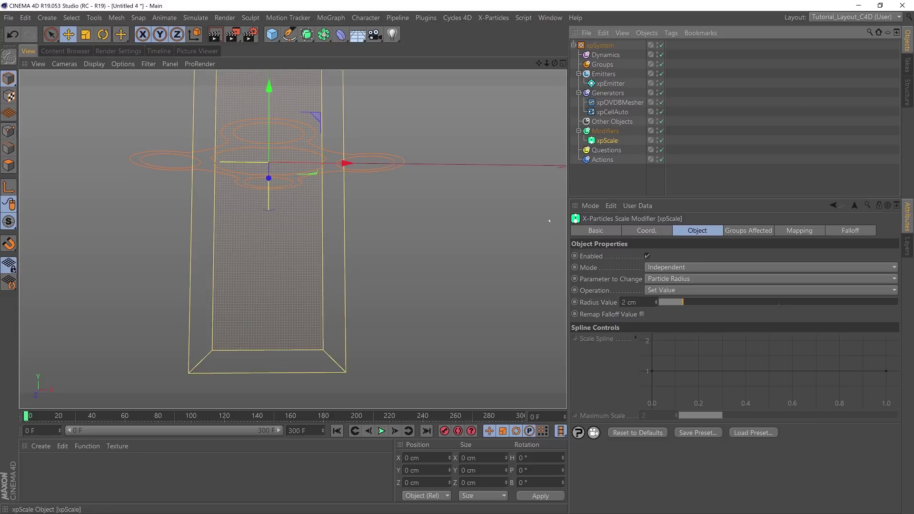
pyautogui.click(382, 433)
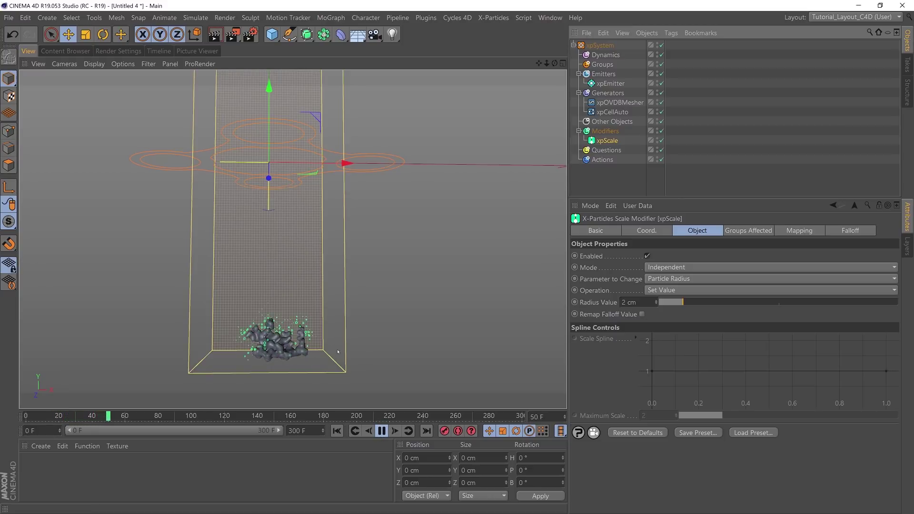
pyautogui.click(381, 430)
# - Set the OpenVDB Mesher's Use Color option to On with a white display color
pyautogui.click(619, 102)
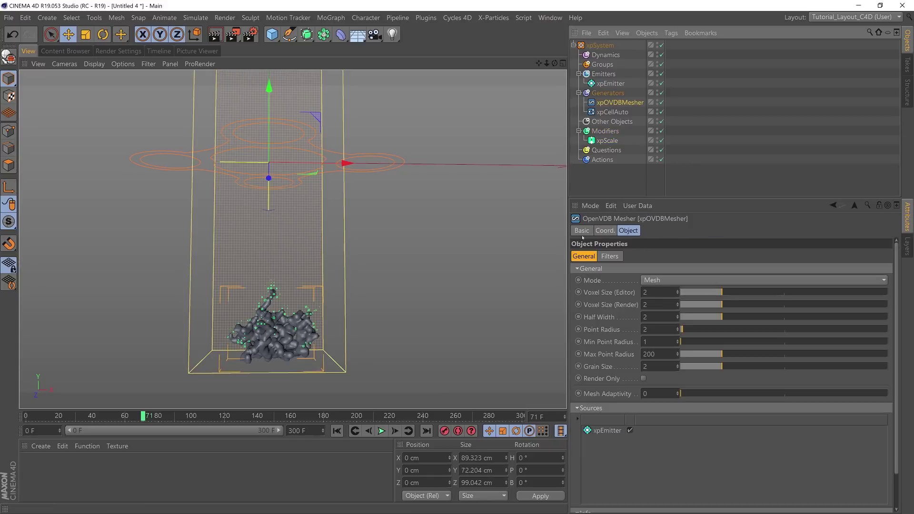
pyautogui.click(582, 231)
pyautogui.click(643, 304)
pyautogui.click(648, 315)
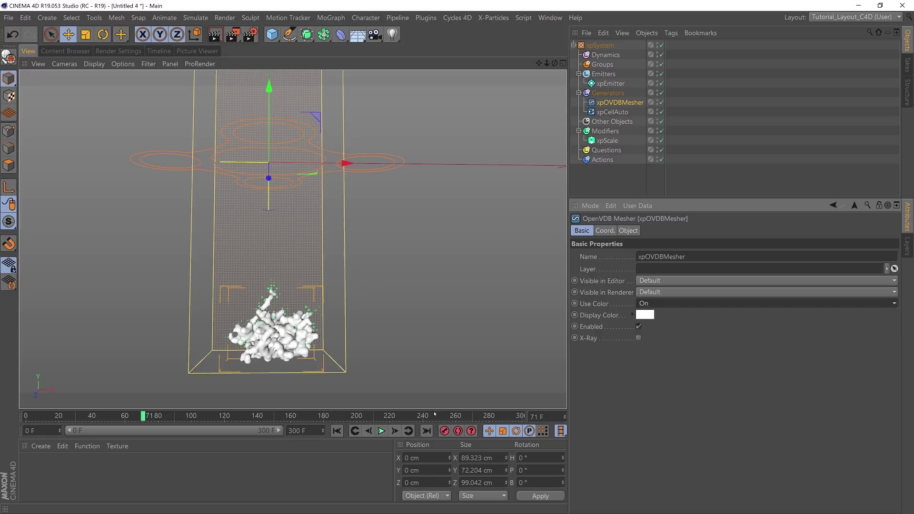
# - Display the viewport shading with wireframe lines over the mesh to inspect its polygons up close
pyautogui.press('n')
pyautogui.press('b')
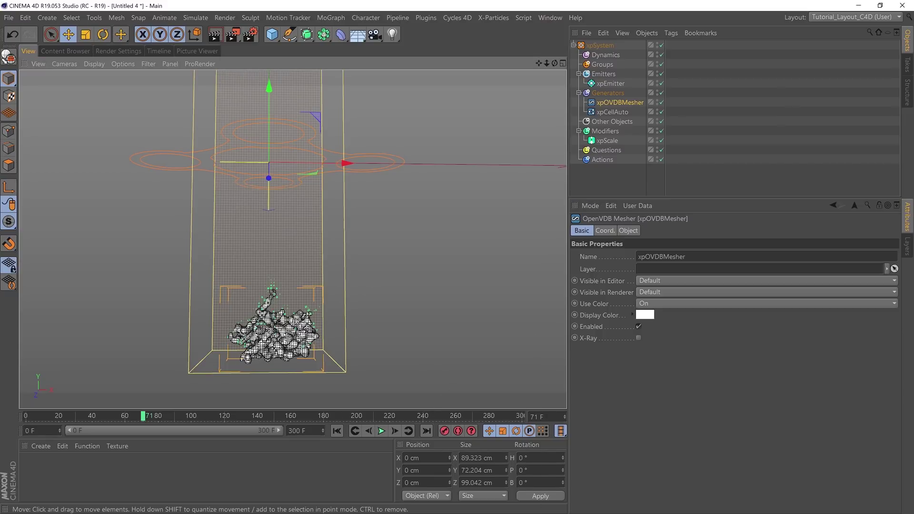
pyautogui.scroll(5, 276, 324)
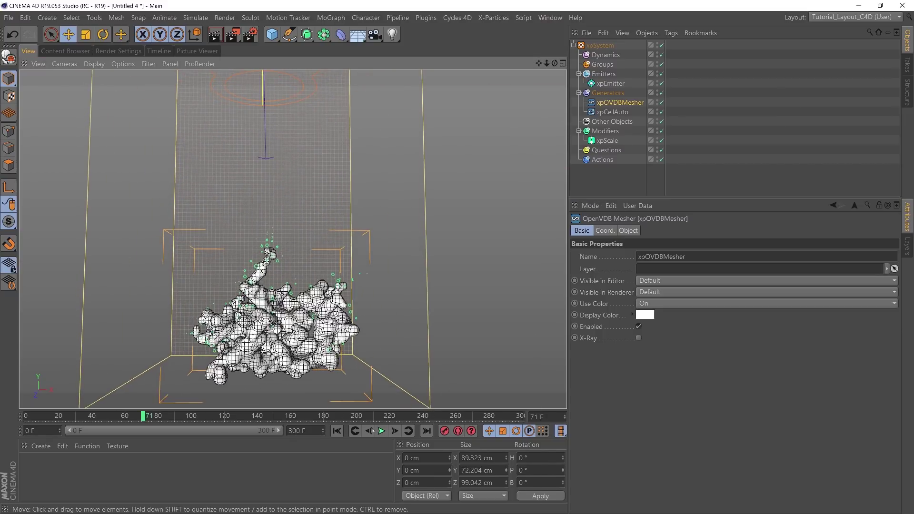
# - Replay the meshed simulation from the first frame and examine the growing structure, pausing at frame 158
pyautogui.click(337, 431)
pyautogui.click(381, 431)
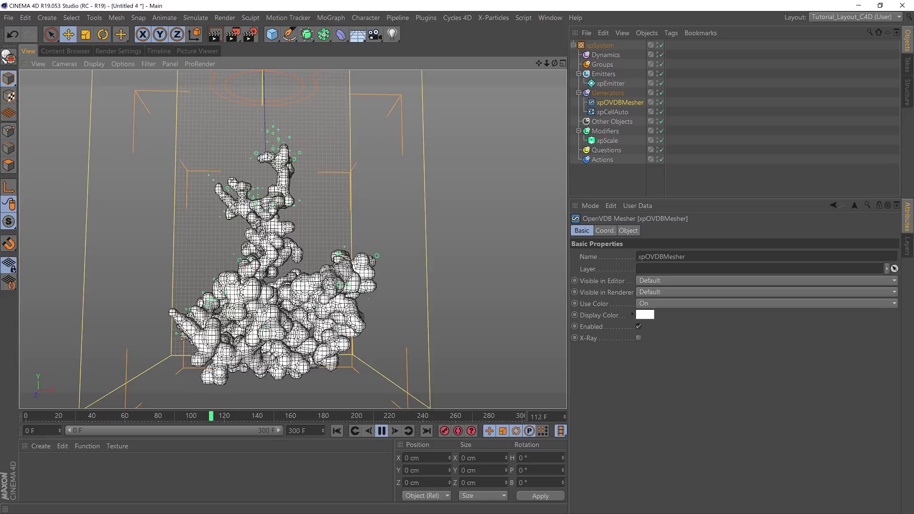
pyautogui.keyDown('alt'); pyautogui.moveTo(292, 239); pyautogui.dragTo(233, 239, button='right'); pyautogui.keyUp('alt')
pyautogui.keyDown('alt'); pyautogui.moveTo(293, 239); pyautogui.dragTo(305, 244); pyautogui.keyUp('alt')
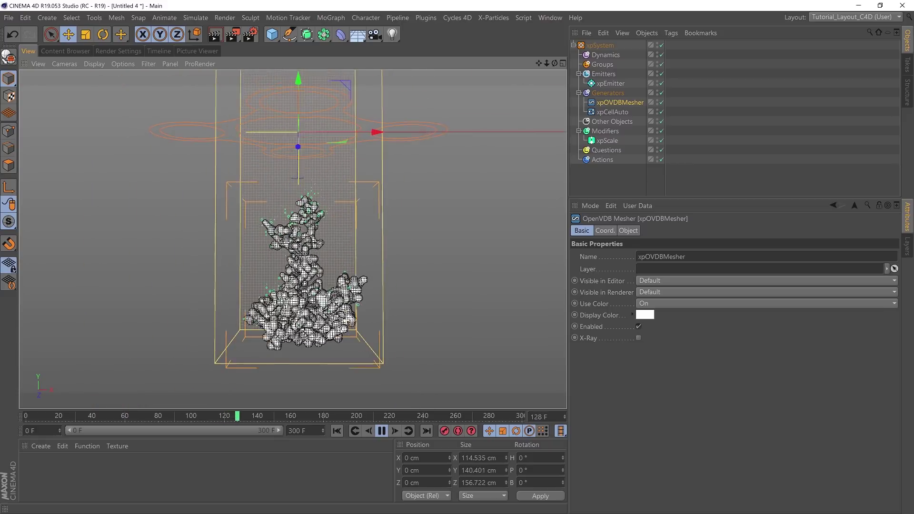
pyautogui.keyDown('alt'); pyautogui.moveTo(304, 244); pyautogui.dragTo(298, 264, button='middle'); pyautogui.keyUp('alt')
pyautogui.keyDown('alt'); pyautogui.moveTo(297, 264); pyautogui.dragTo(279, 264, button='right'); pyautogui.keyUp('alt')
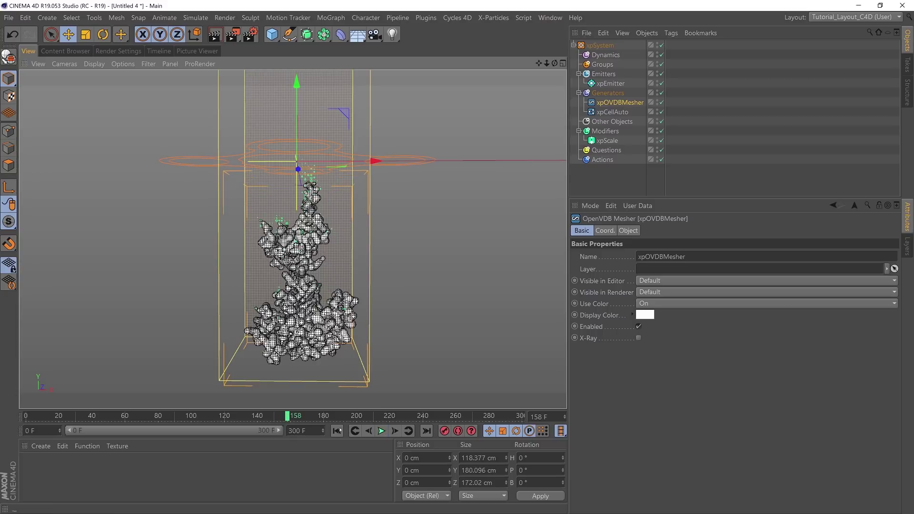
# - Disable the OpenVDB Mesher and replay the particle simulation from the first frame, pausing at frame 165
pyautogui.click(337, 431)
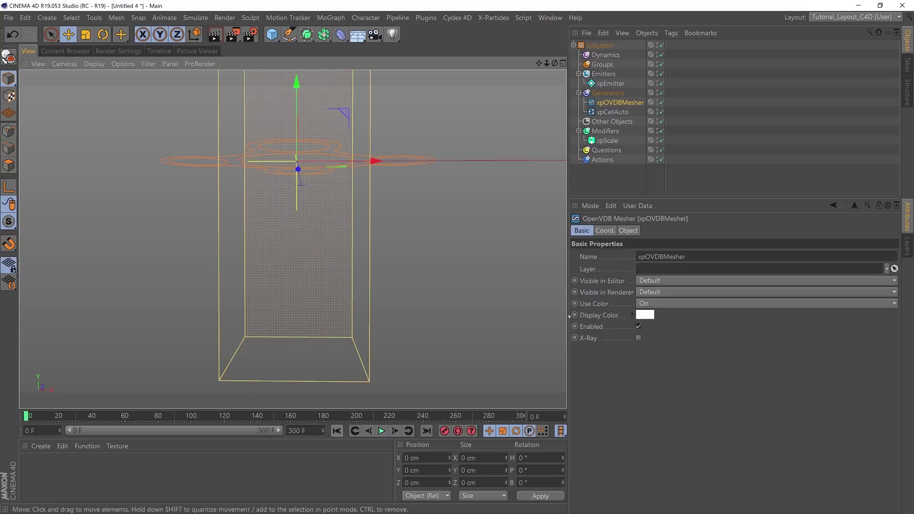
pyautogui.click(662, 102)
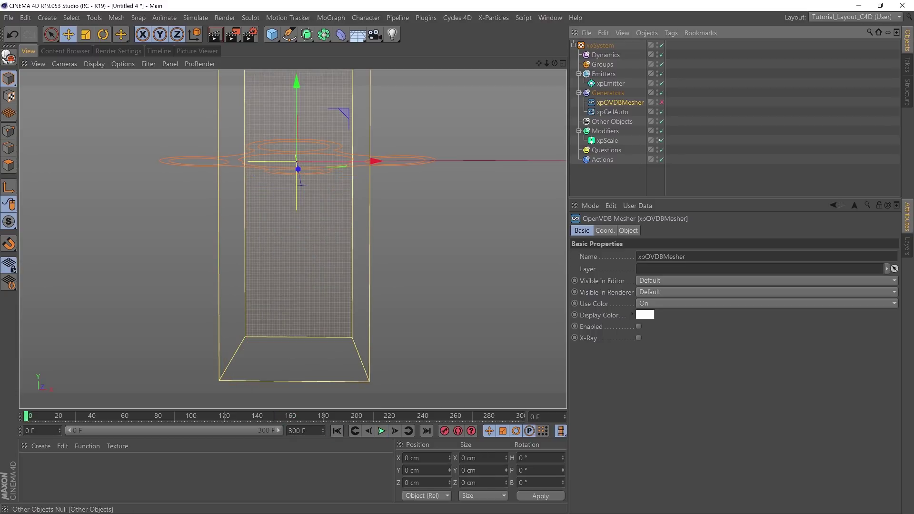
pyautogui.click(381, 431)
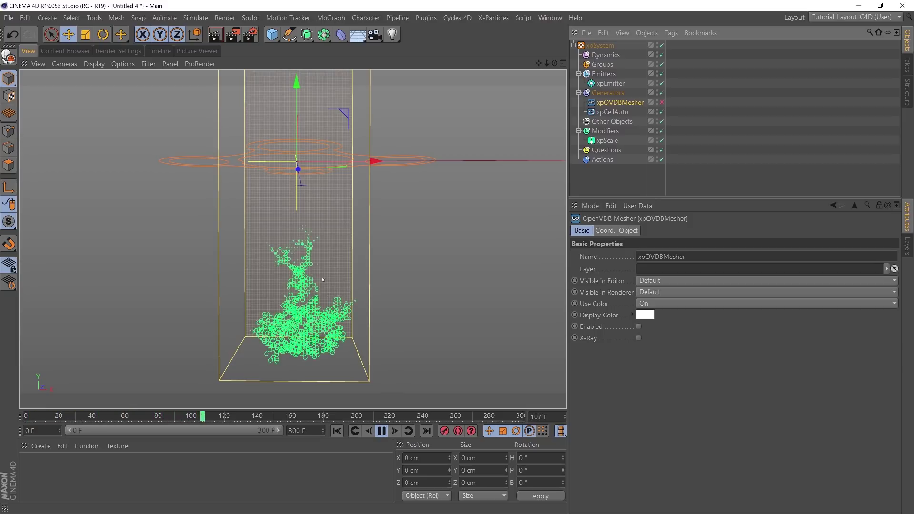
pyautogui.click(381, 431)
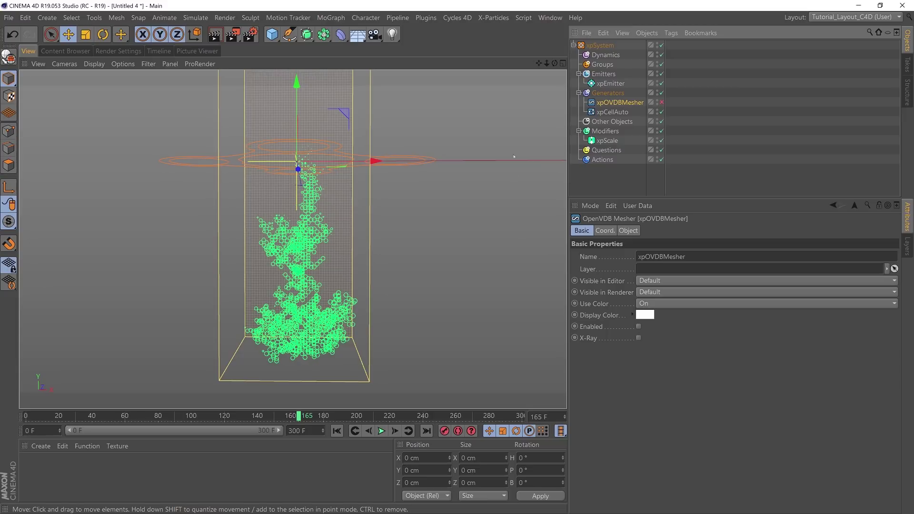
# - Set the xpEmitter's particle display color mode to Gradient (Parameter) and bring up its gradient settings
pyautogui.click(611, 84)
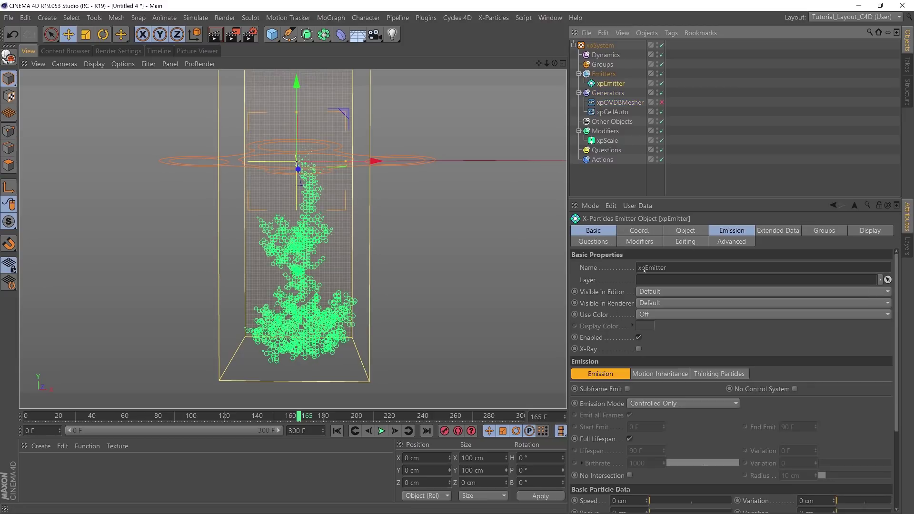
pyautogui.click(873, 231)
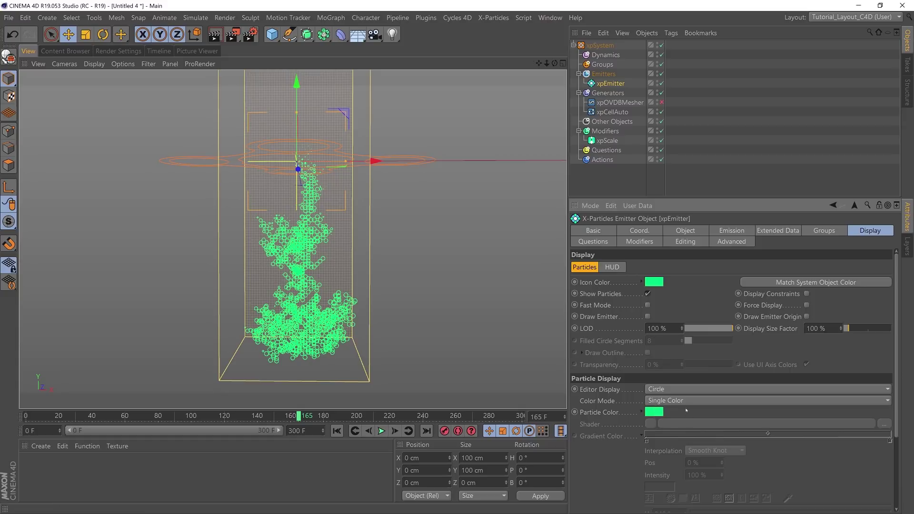
pyautogui.click(675, 403)
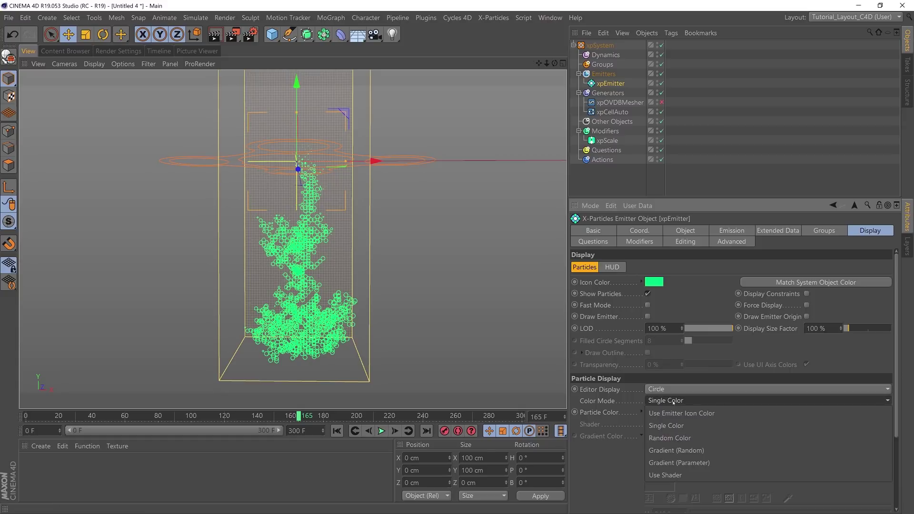
pyautogui.click(679, 463)
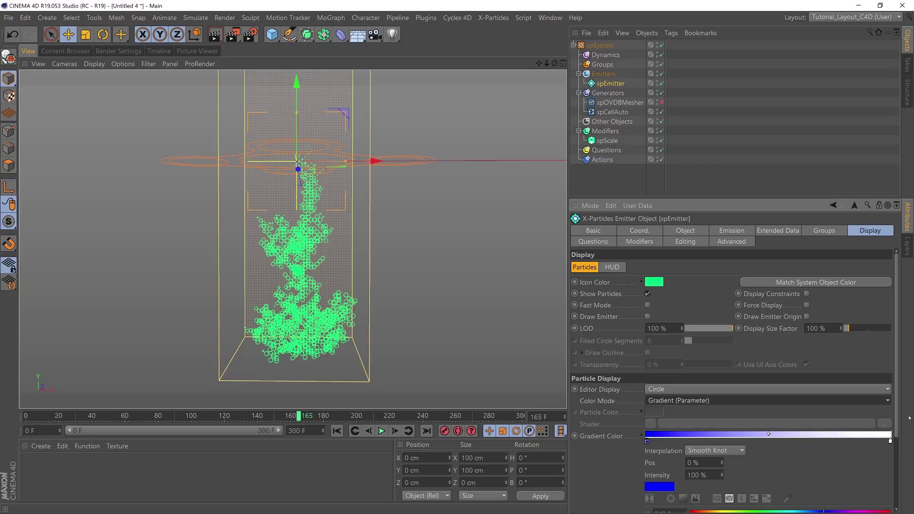
pyautogui.scroll(-5, 752, 395)
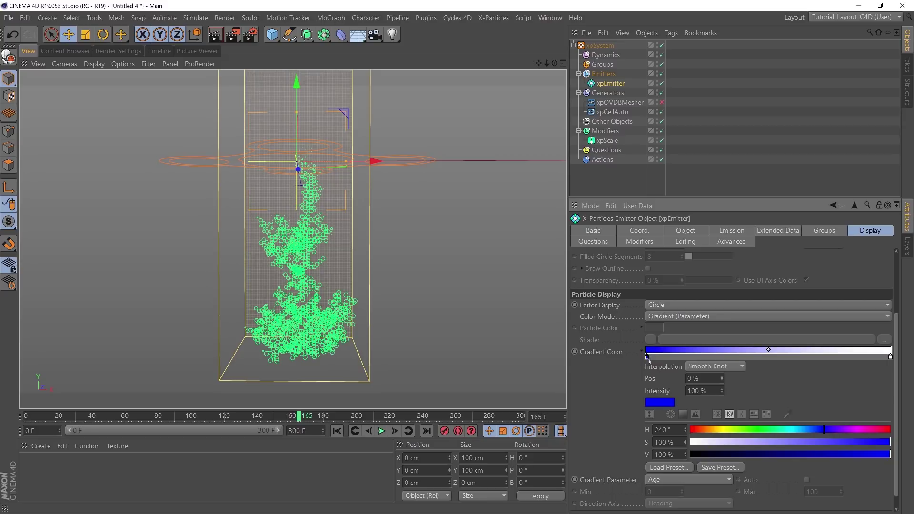
# - Set the particle color gradient's start knot to white and its end knot to black
pyautogui.moveTo(708, 438); pyautogui.dragTo(689, 442)
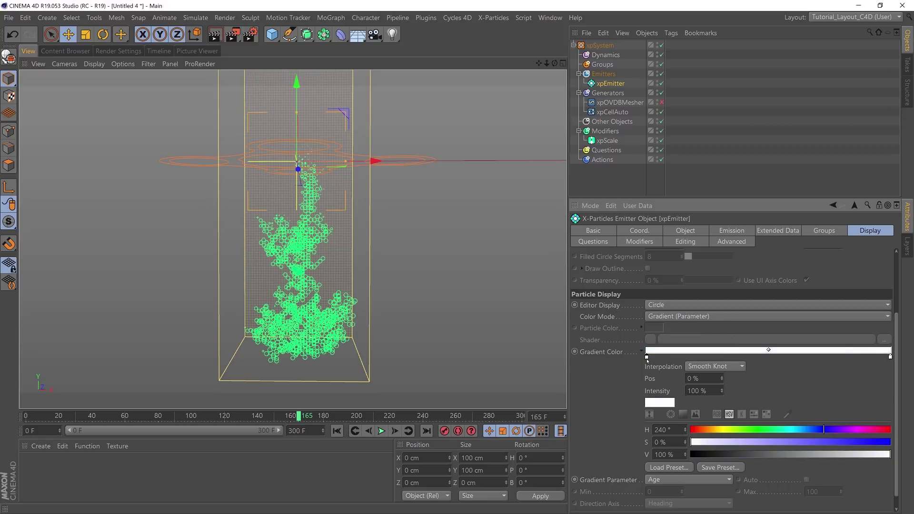
pyautogui.click(890, 356)
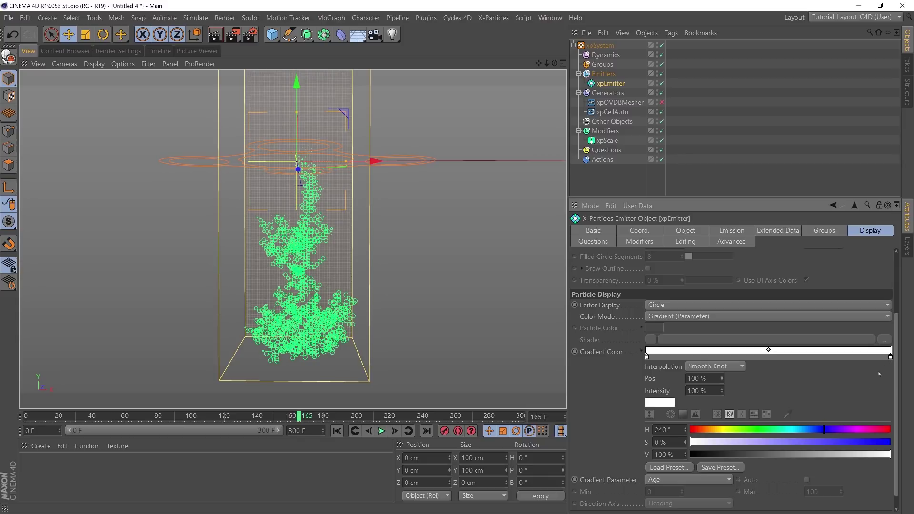
pyautogui.moveTo(797, 451); pyautogui.dragTo(691, 455)
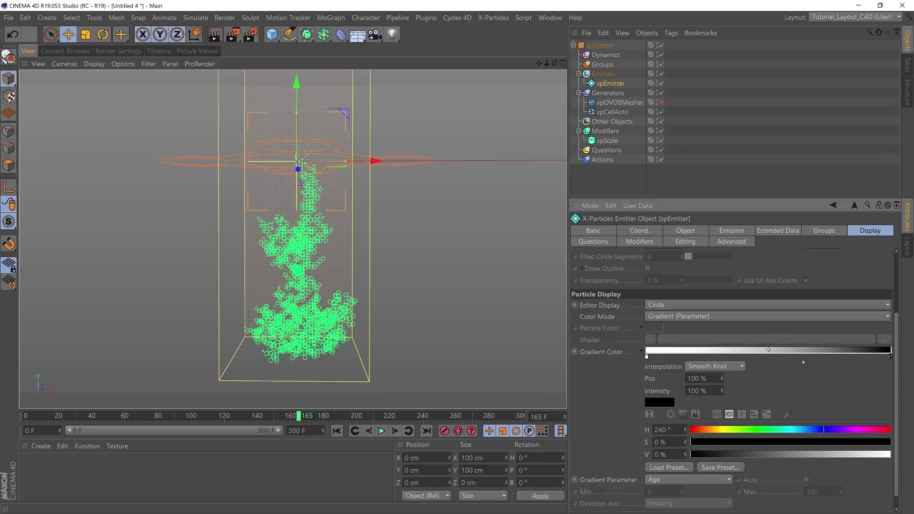
# - Play the simulation from the first frame and move the gradient's black knot to 28.91 %
pyautogui.click(336, 431)
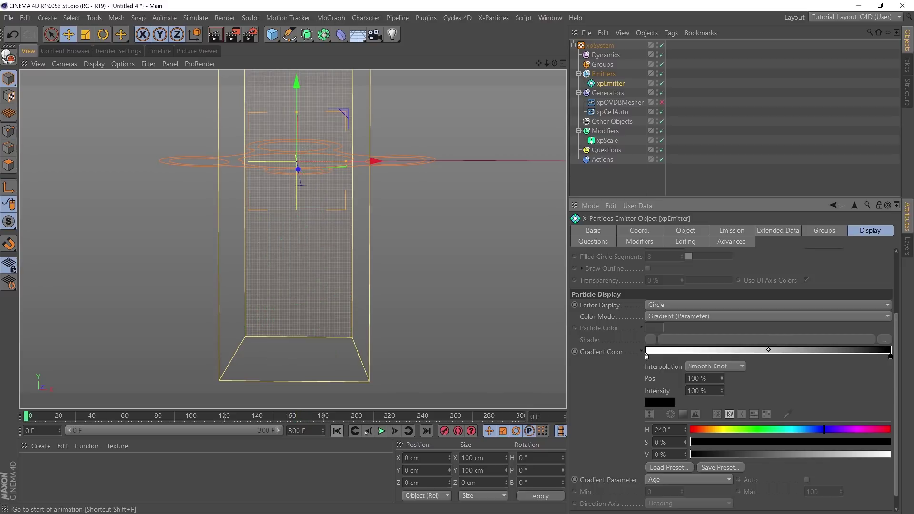
pyautogui.click(381, 431)
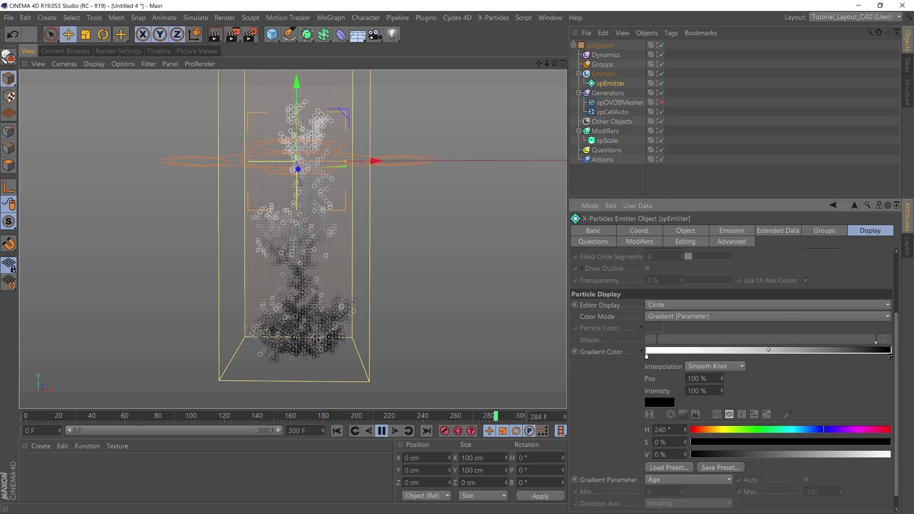
pyautogui.moveTo(891, 357); pyautogui.dragTo(717, 356)
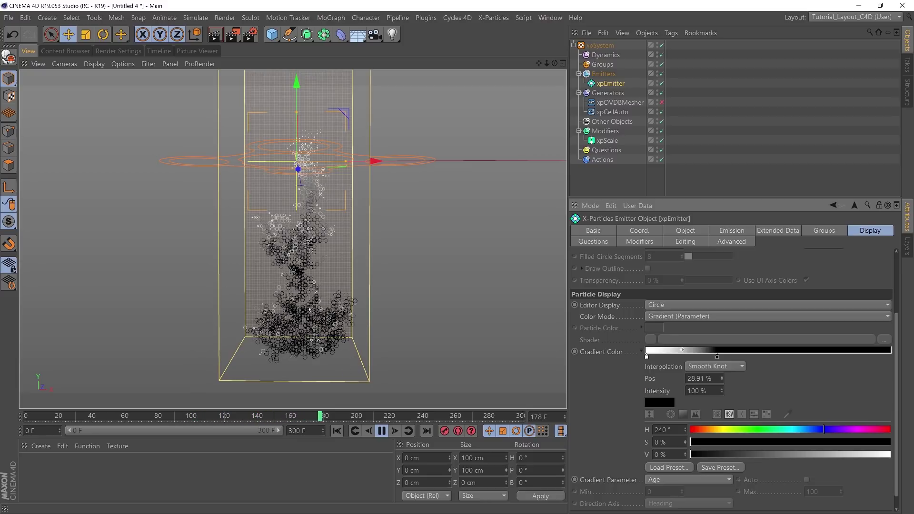
# - Replay the simulation to examine the age-based particle colors up close, and return to frame 0
pyautogui.keyDown('alt'); pyautogui.moveTo(313, 285); pyautogui.dragTo(322, 303, button='right'); pyautogui.keyUp('alt')
pyautogui.keyDown('alt'); pyautogui.moveTo(322, 304); pyautogui.dragTo(320, 311, button='middle'); pyautogui.keyUp('alt')
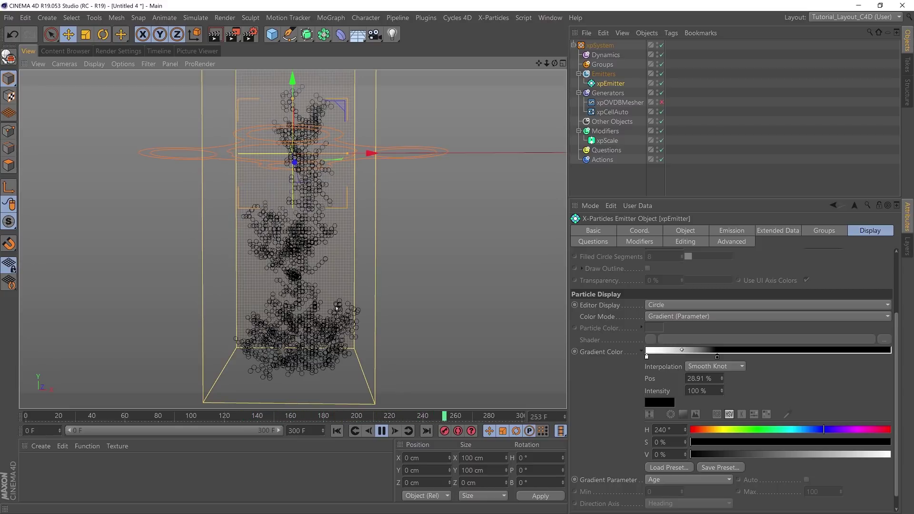
pyautogui.click(339, 430)
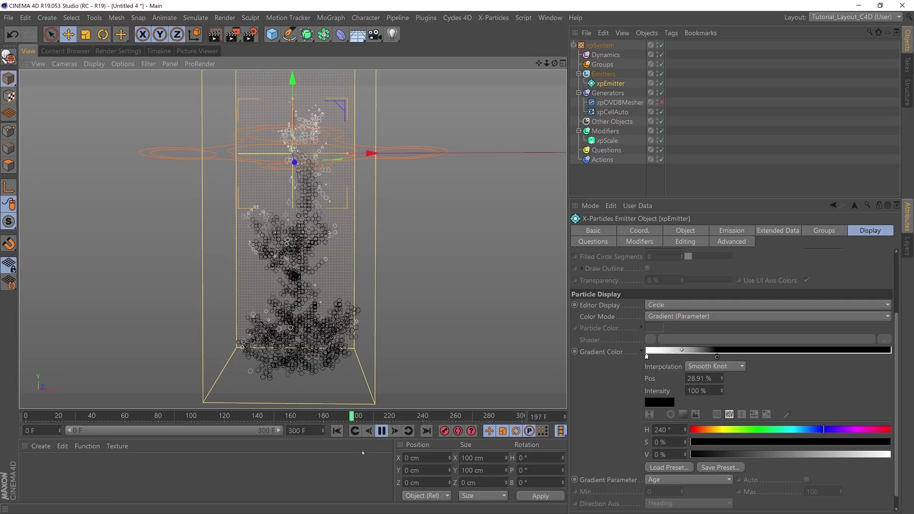
pyautogui.click(381, 431)
pyautogui.click(337, 431)
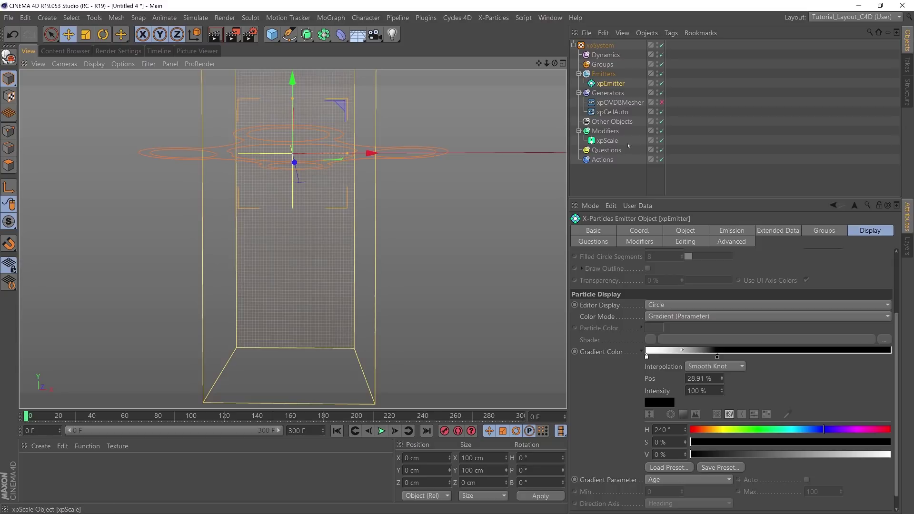
# - Add a Cache Object to the system's Other Objects folder and re-enable the xpOVDBMesher
pyautogui.click(616, 122)
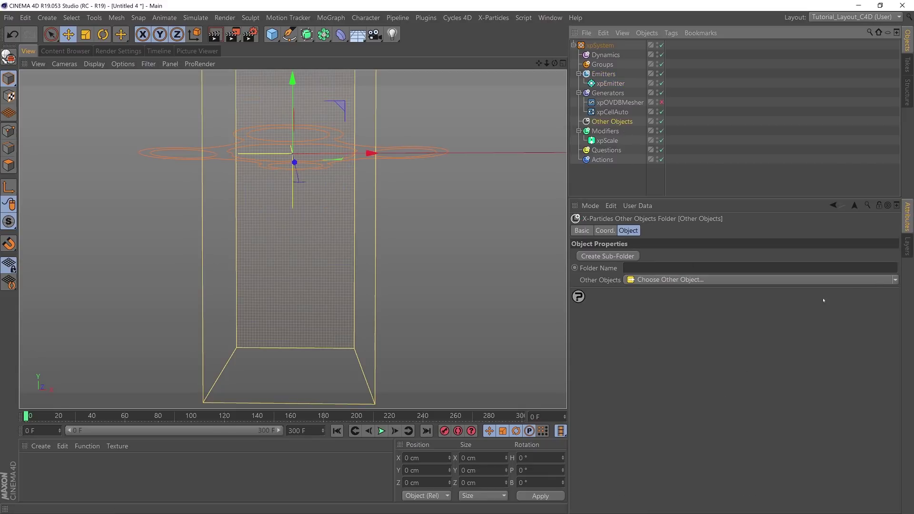
pyautogui.click(895, 281)
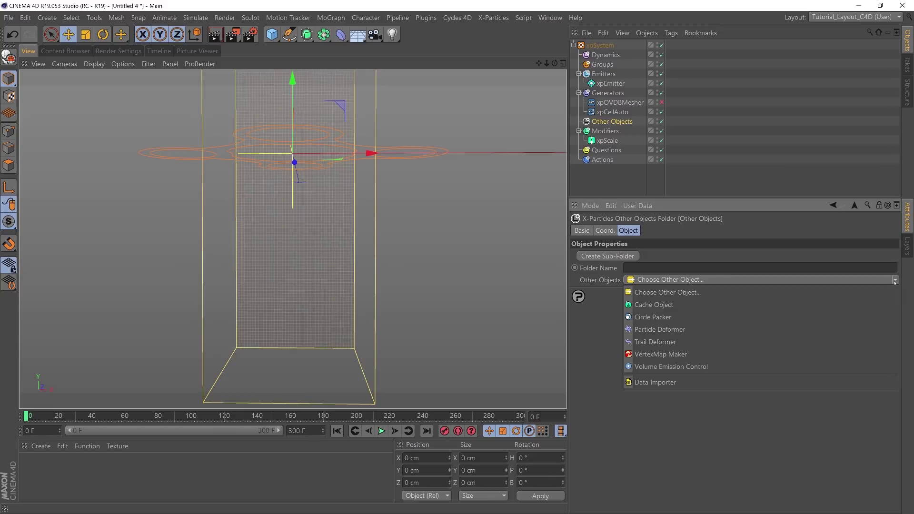
pyautogui.click(651, 305)
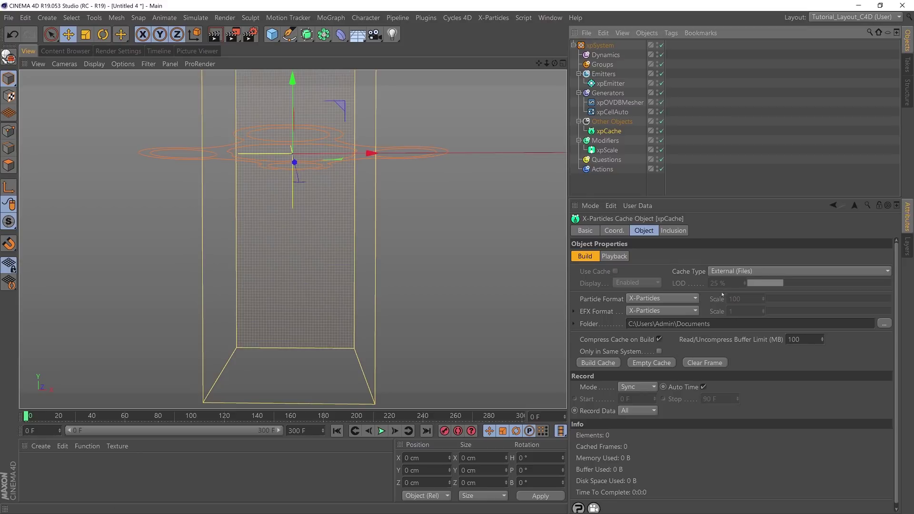
# - Build the xpCache with its cache type set to Internal (Memory), and check the xpOVDBMesher's cache tag
pyautogui.click(732, 272)
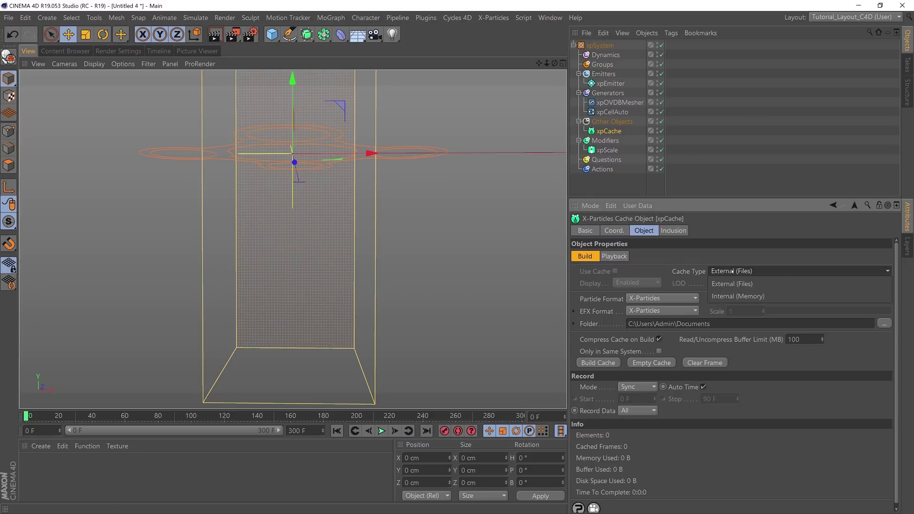
pyautogui.click(730, 297)
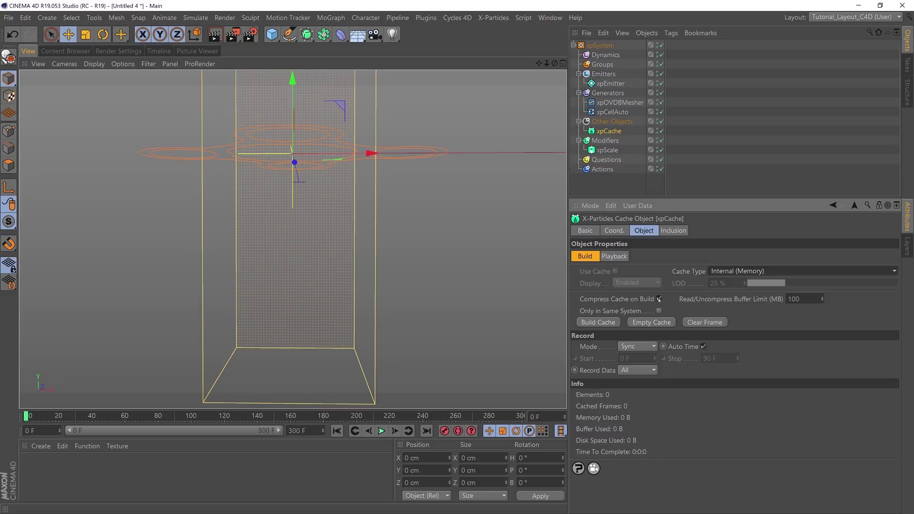
pyautogui.click(603, 323)
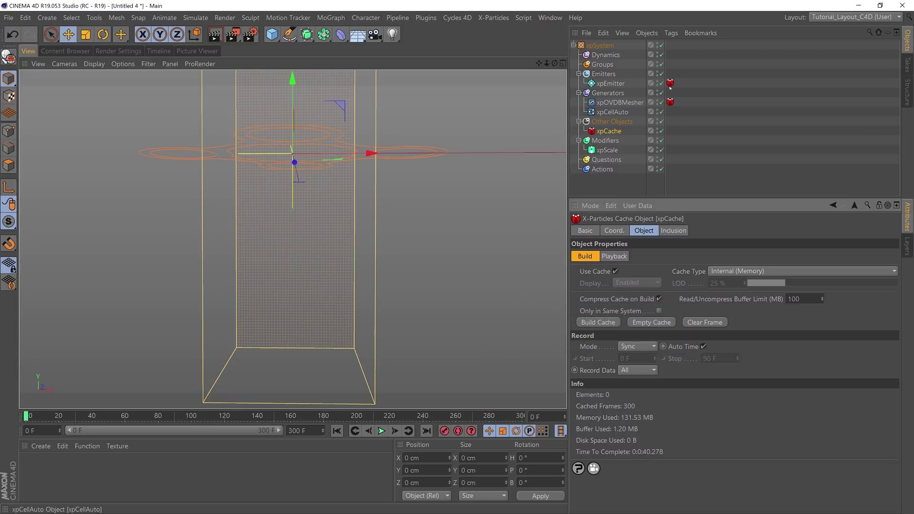
pyautogui.click(670, 102)
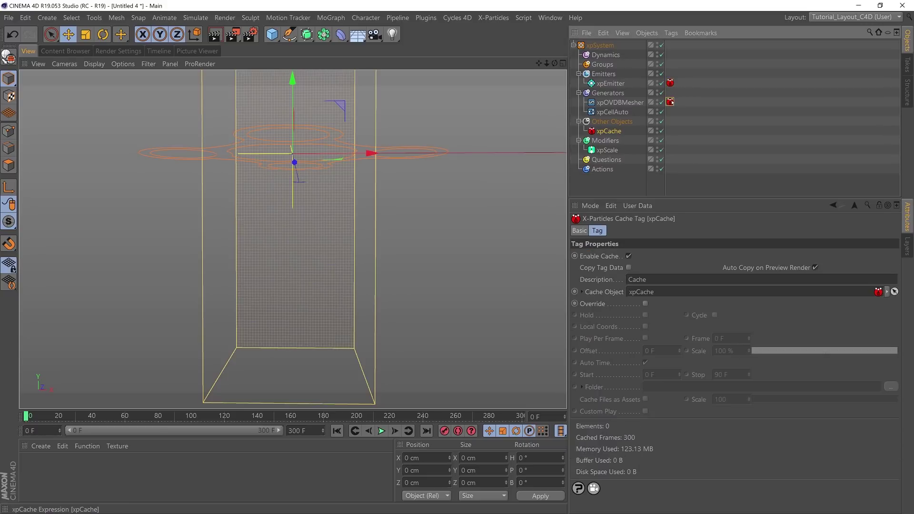
pyautogui.click(609, 131)
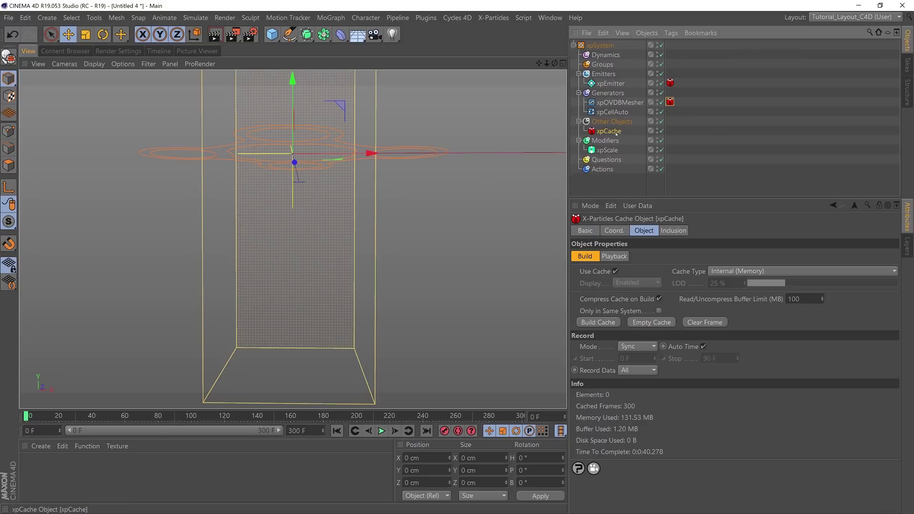
# - Play and scrub through the cached simulation, examining the meshed growth from several angles and stopping at frame 181
pyautogui.press('F8')
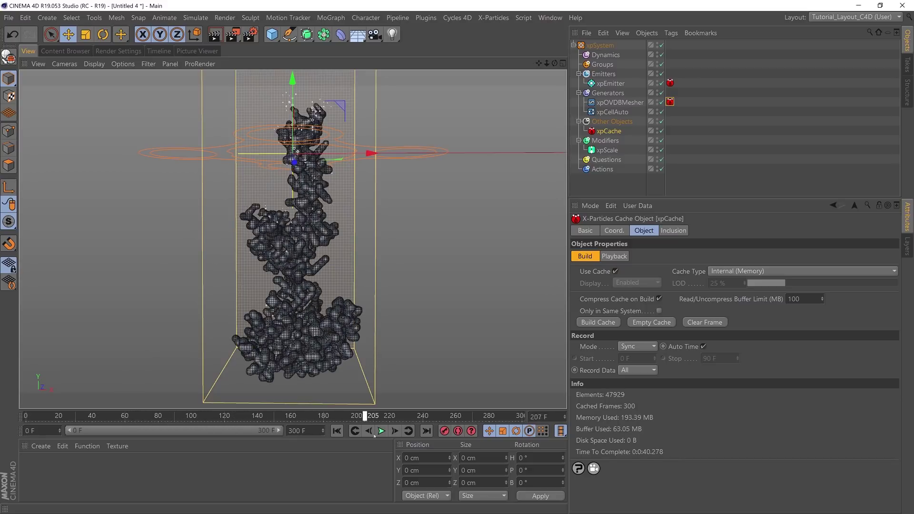
pyautogui.moveTo(378, 437); pyautogui.dragTo(327, 423)
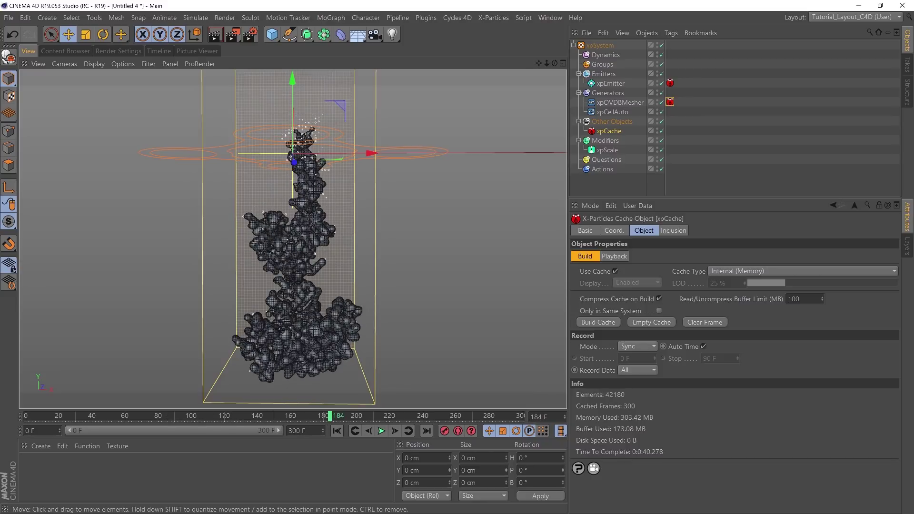
pyautogui.keyDown('alt'); pyautogui.moveTo(315, 254); pyautogui.dragTo(352, 238); pyautogui.keyUp('alt')
pyautogui.keyDown('alt'); pyautogui.moveTo(352, 239); pyautogui.dragTo(419, 247, button='right'); pyautogui.keyUp('alt')
pyautogui.keyDown('alt'); pyautogui.moveTo(347, 259); pyautogui.dragTo(447, 233); pyautogui.keyUp('alt')
pyautogui.keyDown('alt'); pyautogui.moveTo(286, 190); pyautogui.dragTo(181, 157, button='right'); pyautogui.keyUp('alt')
pyautogui.keyDown('alt'); pyautogui.moveTo(181, 157); pyautogui.dragTo(96, 155); pyautogui.keyUp('alt')
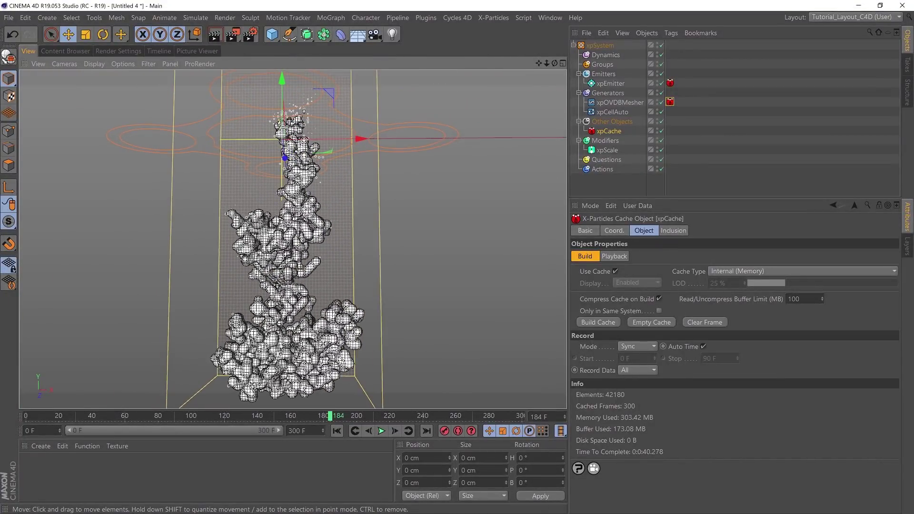
pyautogui.moveTo(330, 416); pyautogui.dragTo(471, 416)
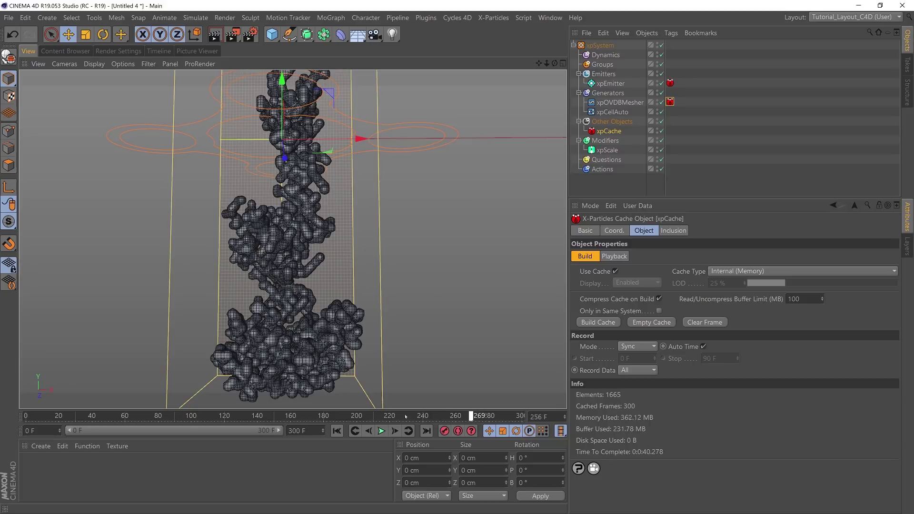
pyautogui.moveTo(406, 417); pyautogui.dragTo(325, 416)
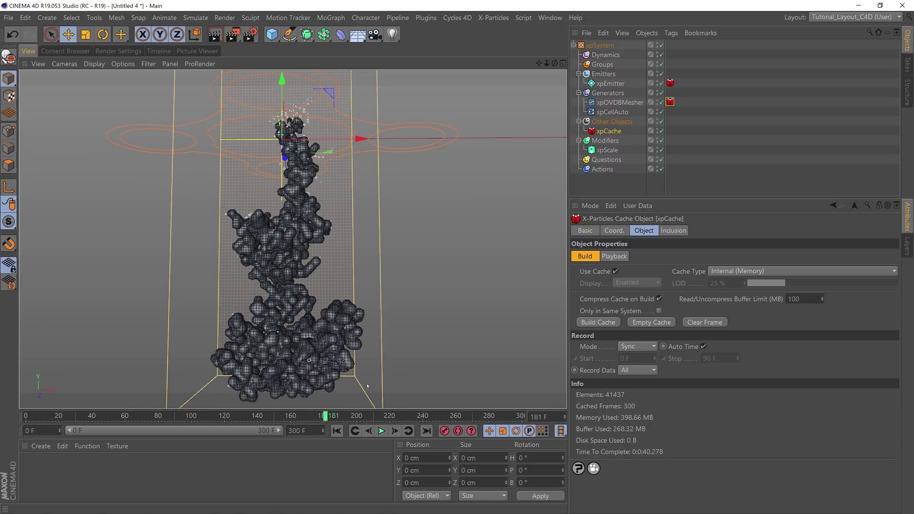
# - Collapse the existing xpSystem hierarchy and add a second xpSystem to the scene
pyautogui.click(574, 45)
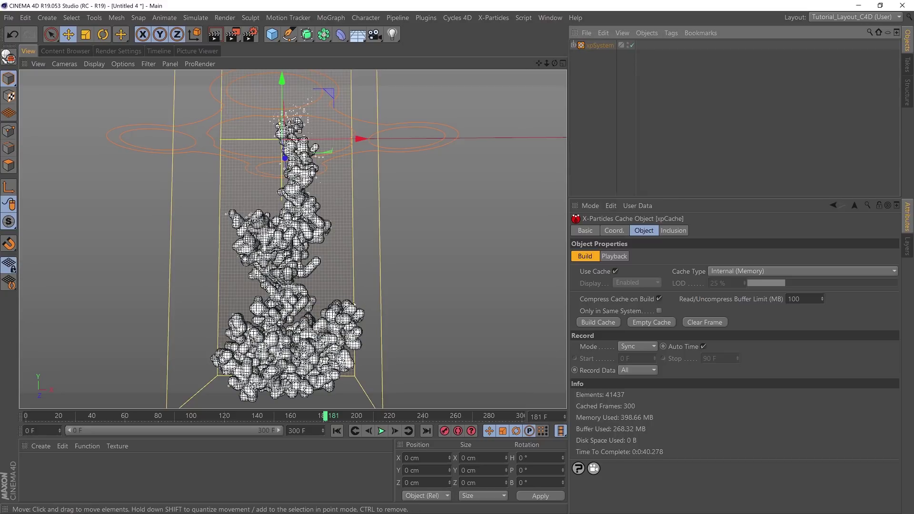
pyautogui.scroll(-3, 354, 304)
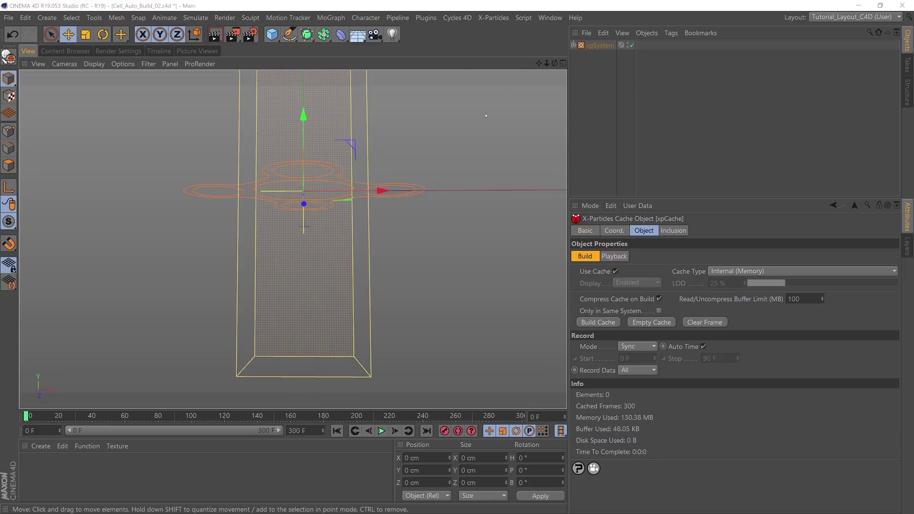
pyautogui.click(493, 17)
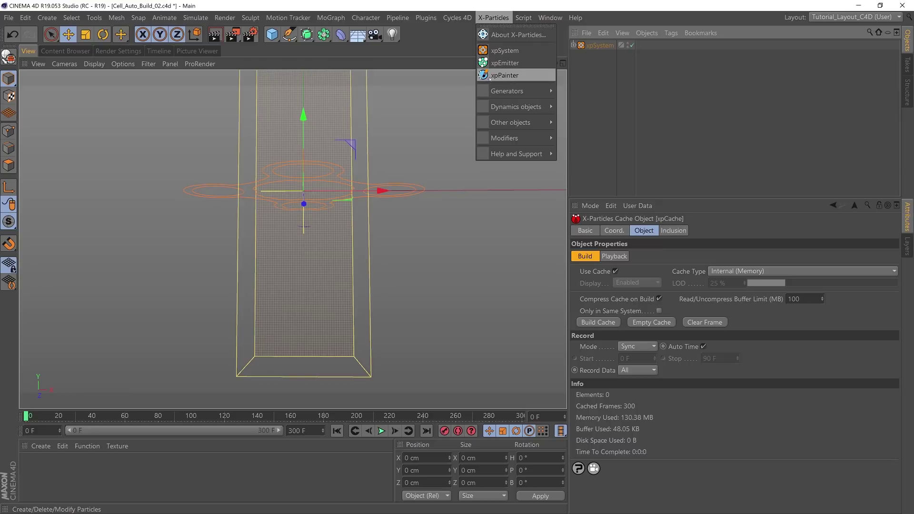
pyautogui.click(500, 50)
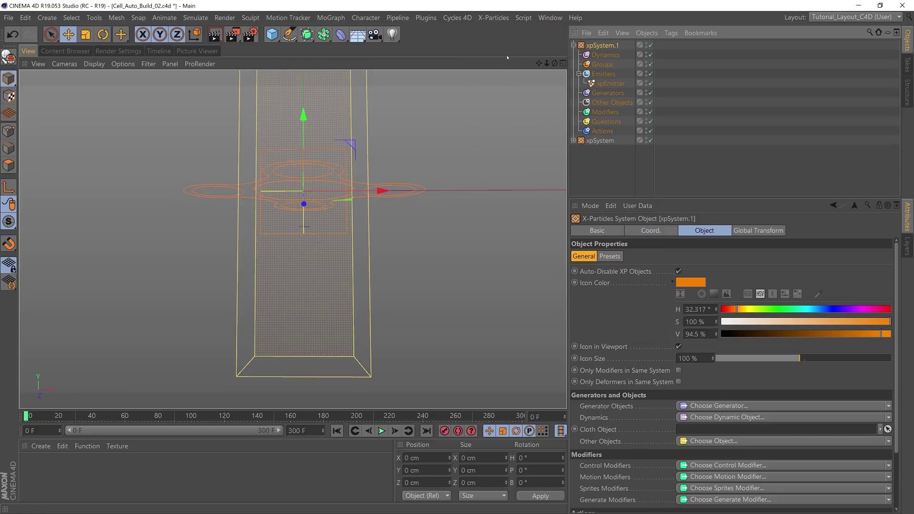
# - Rename the original xpSystem to xpSystem_Cell_auto and turn off its icon in the viewport
pyautogui.click(590, 141)
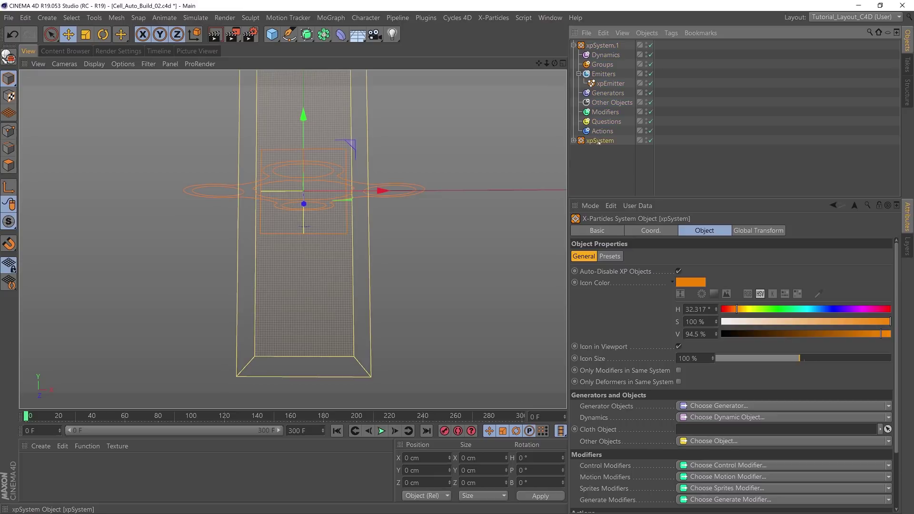
pyautogui.click(597, 230)
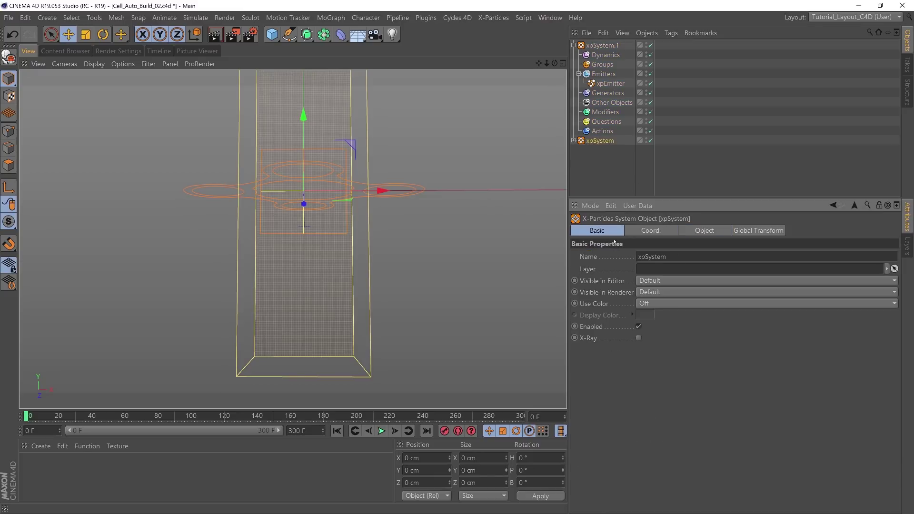
pyautogui.click(679, 257)
pyautogui.write('_Cell_auto')
pyautogui.press('Return')
pyautogui.click(704, 232)
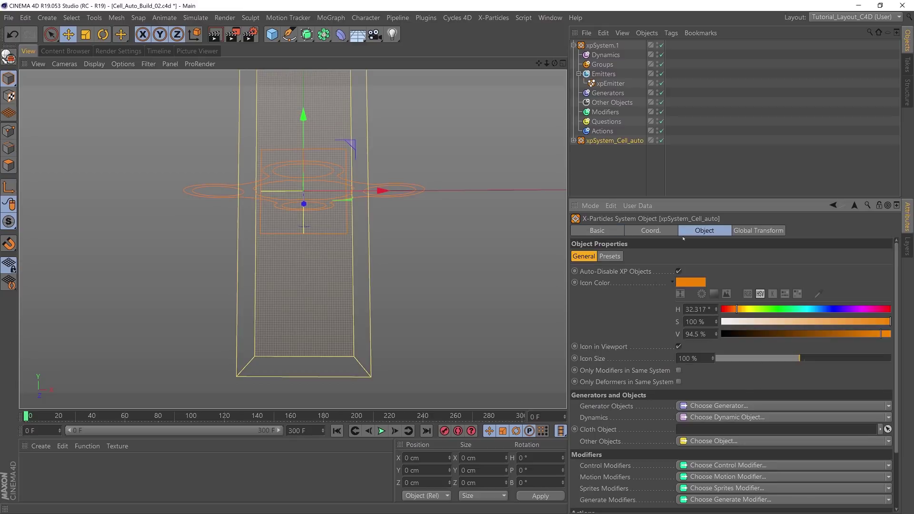
pyautogui.click(679, 347)
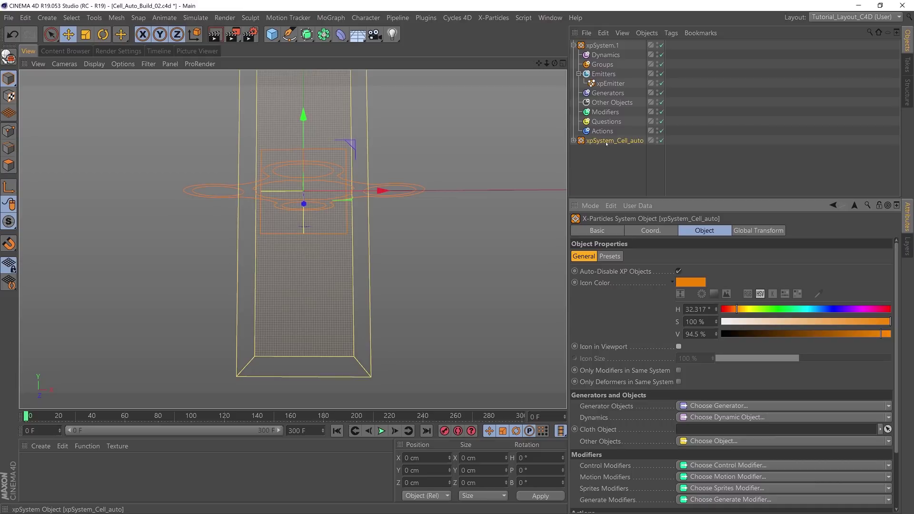
# - Rename the new xpSystem.1 to xpSystem_EFX and turn off its icon in the viewport
pyautogui.click(602, 45)
pyautogui.click(597, 231)
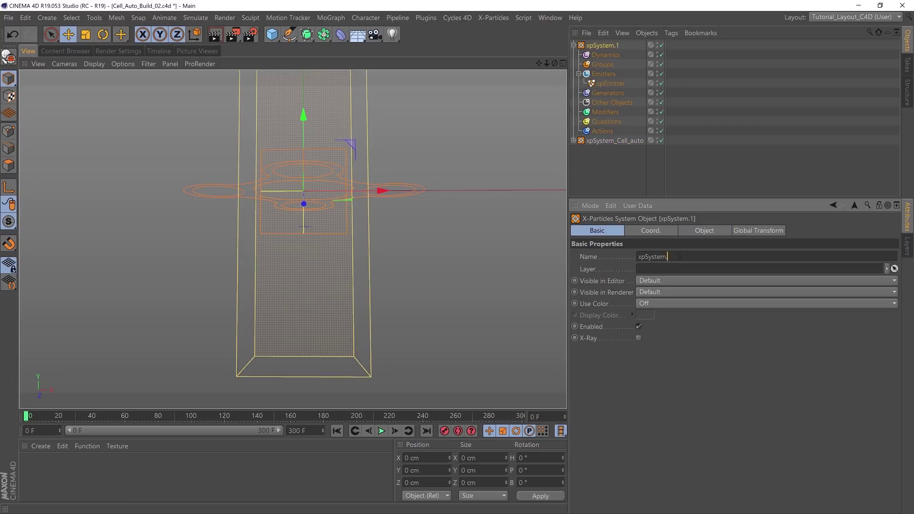
pyautogui.press('BackSpace')
pyautogui.write('_EFX')
pyautogui.press('Return')
pyautogui.click(705, 230)
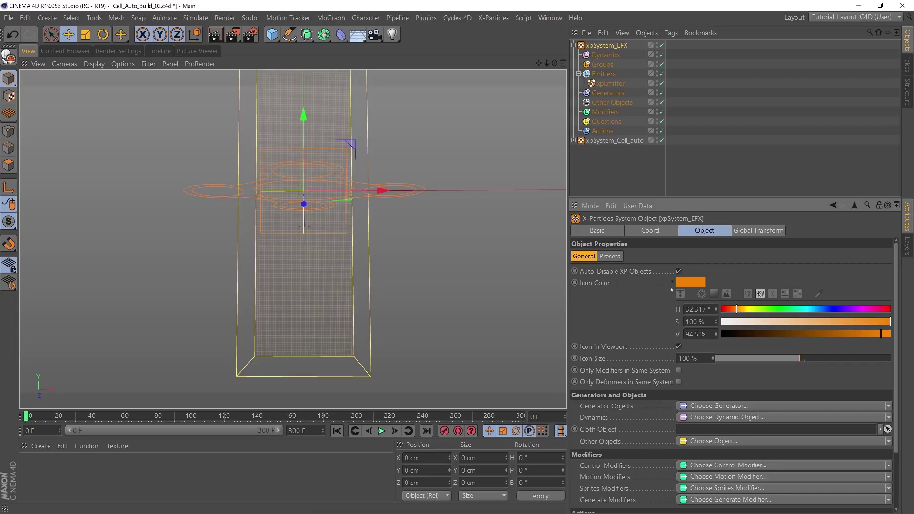
pyautogui.click(679, 347)
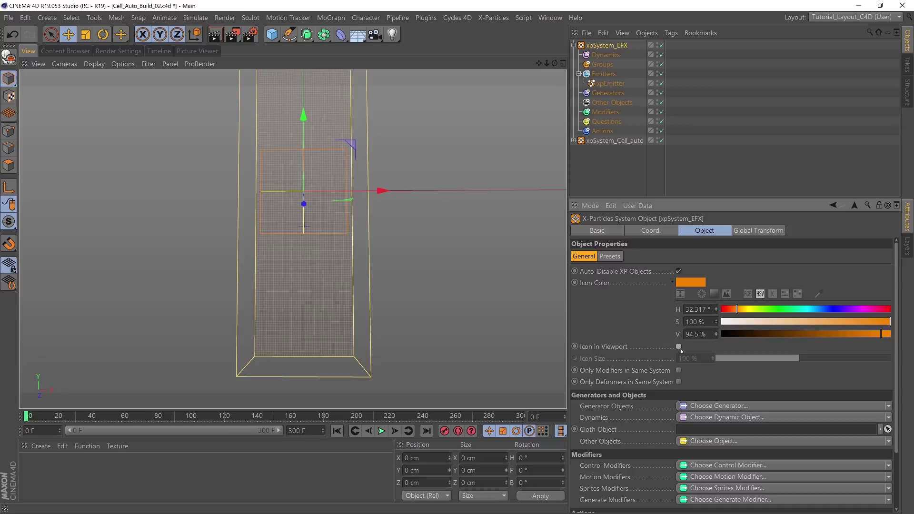
# - Set the xpSystem_EFX icon color to cyan with hue 185°, saturation 100 % and value 100 %
pyautogui.click(691, 283)
pyautogui.click(720, 279)
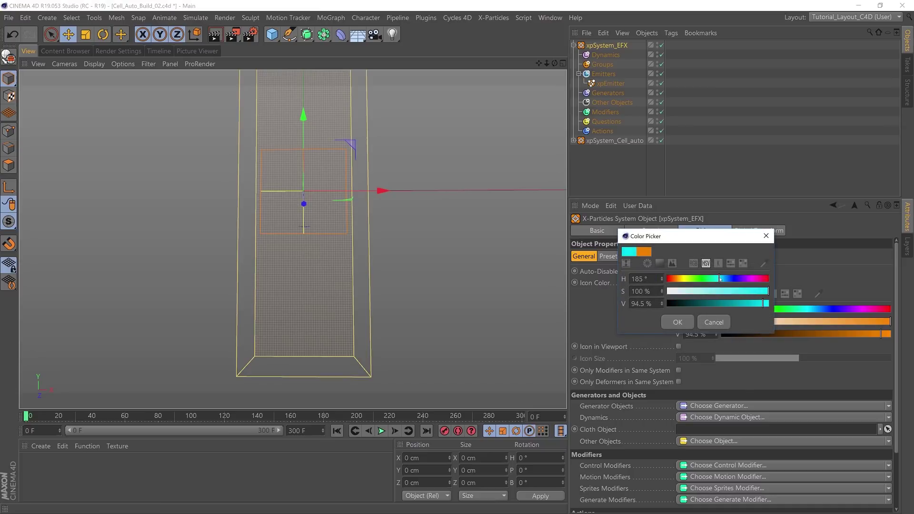
pyautogui.moveTo(761, 303); pyautogui.dragTo(768, 303)
pyautogui.click(678, 322)
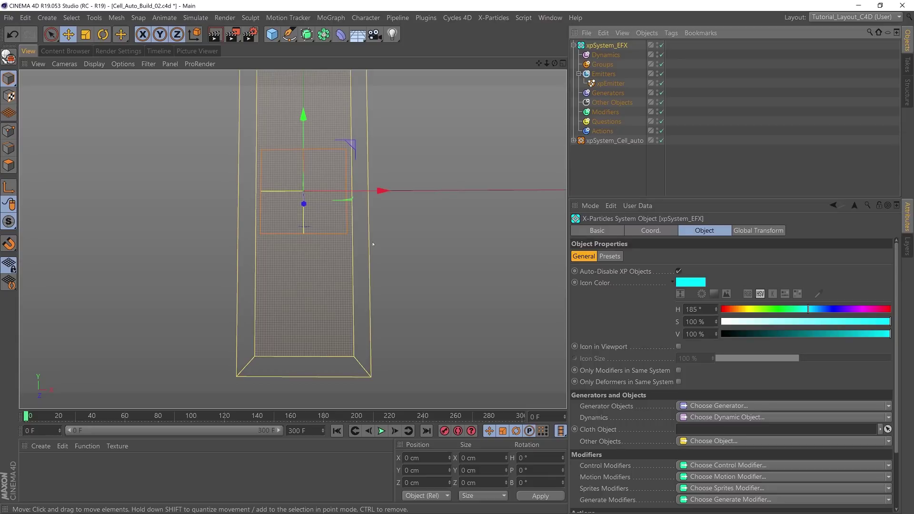
# - Add an ExplosiaFX object to the Dynamics folder of xpSystem_EFX
pyautogui.scroll(-5, 352, 231)
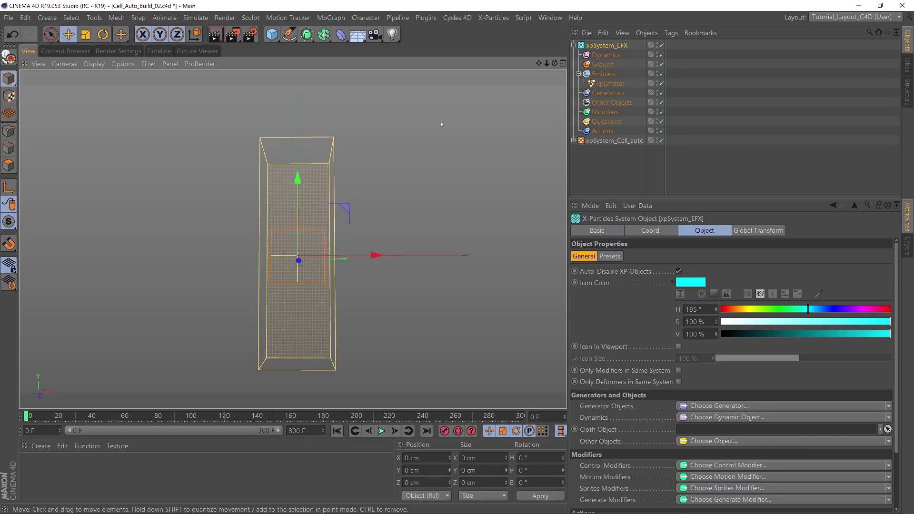
pyautogui.click(602, 55)
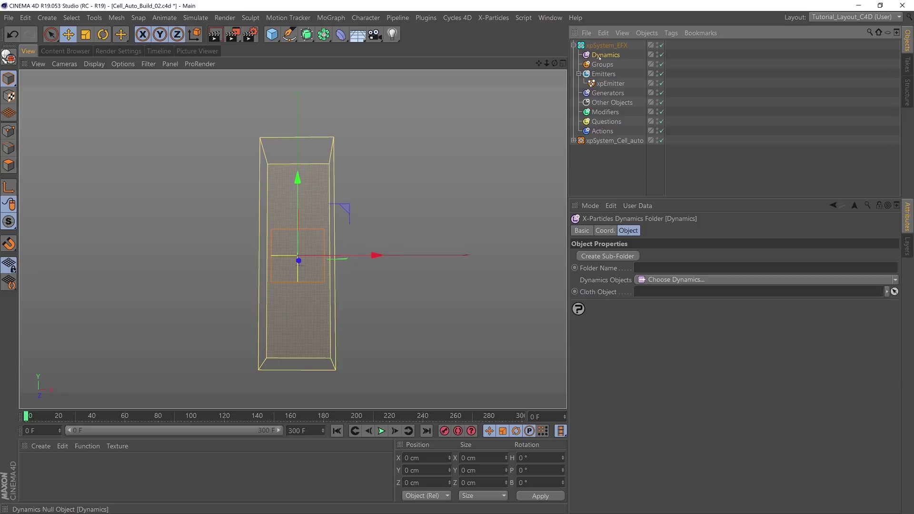
pyautogui.click(672, 280)
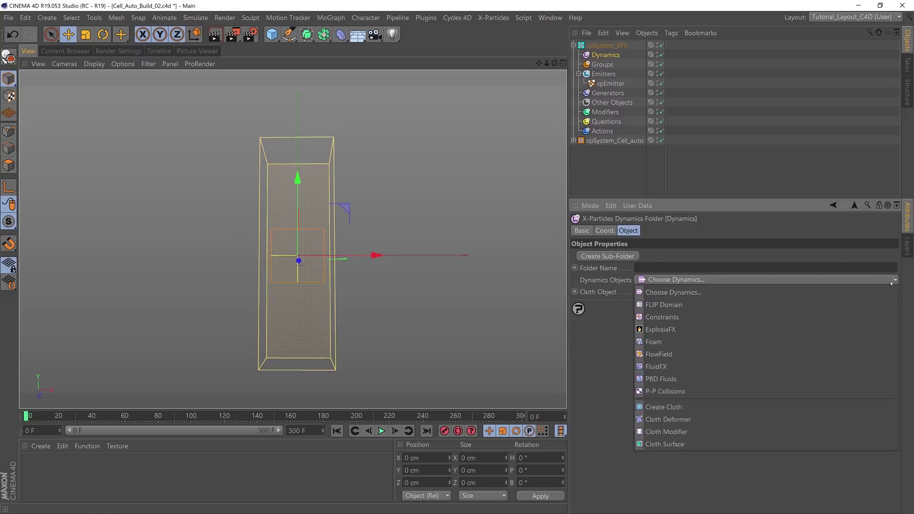
pyautogui.click(662, 330)
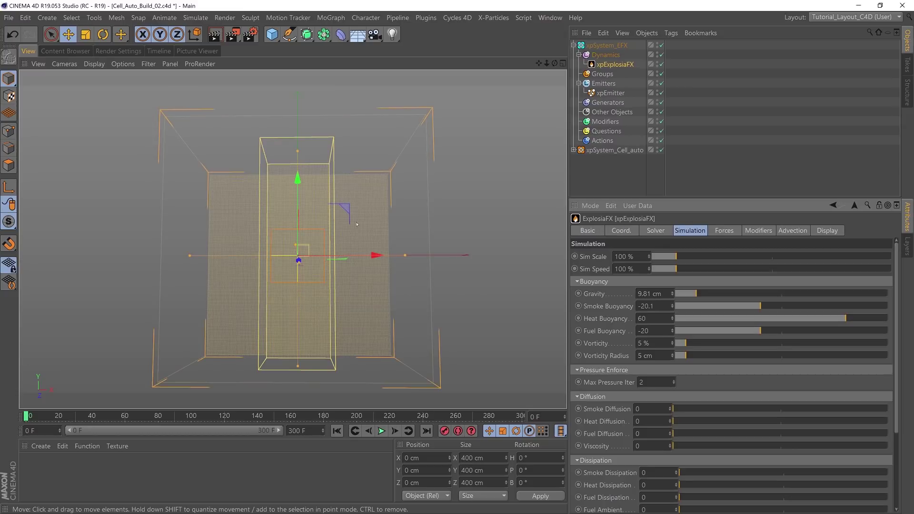
# - Enlarge the xpExplosiaFX domain around the emitter to about 705 cm wide, 784 cm high and 729 cm deep
pyautogui.keyDown('alt'); pyautogui.moveTo(372, 274); pyautogui.dragTo(180, 139, button='right'); pyautogui.keyUp('alt')
pyautogui.moveTo(359, 274)
pyautogui.keyDown('alt'); pyautogui.mouseDown()
pyautogui.moveTo(399, 298)
pyautogui.moveTo(340, 283)
pyautogui.moveTo(431, 284)
pyautogui.mouseUp(); pyautogui.keyUp('alt')
pyautogui.moveTo(264, 280); pyautogui.dragTo(424, 282)
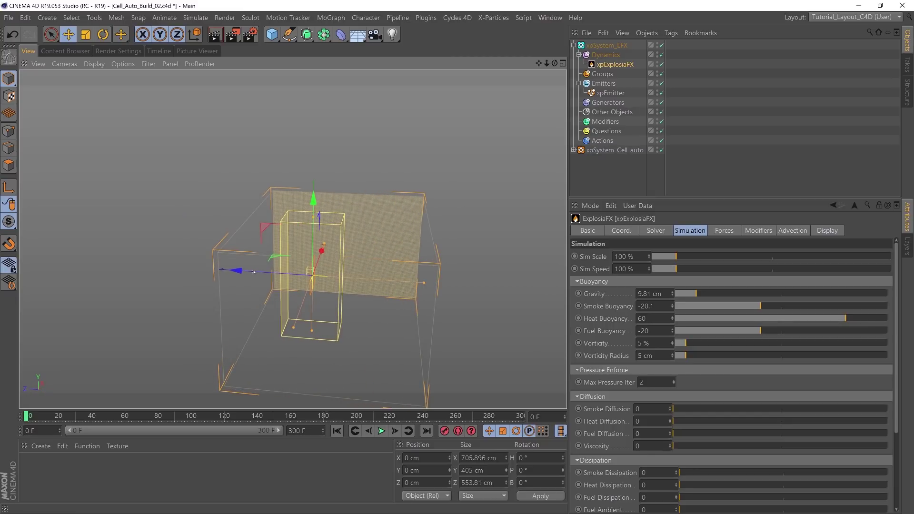
pyautogui.moveTo(253, 272); pyautogui.dragTo(199, 268)
pyautogui.keyDown('alt'); pyautogui.moveTo(365, 283); pyautogui.dragTo(295, 274); pyautogui.keyUp('alt')
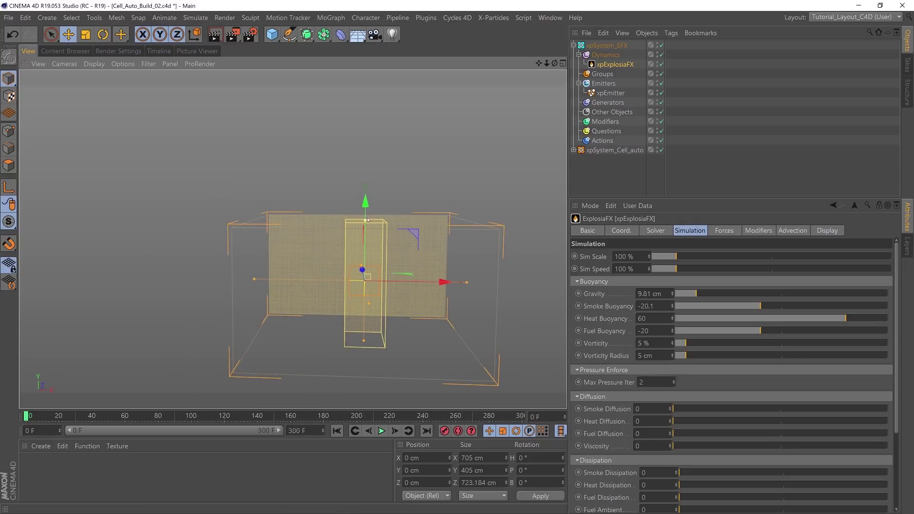
pyautogui.moveTo(368, 218); pyautogui.dragTo(366, 143)
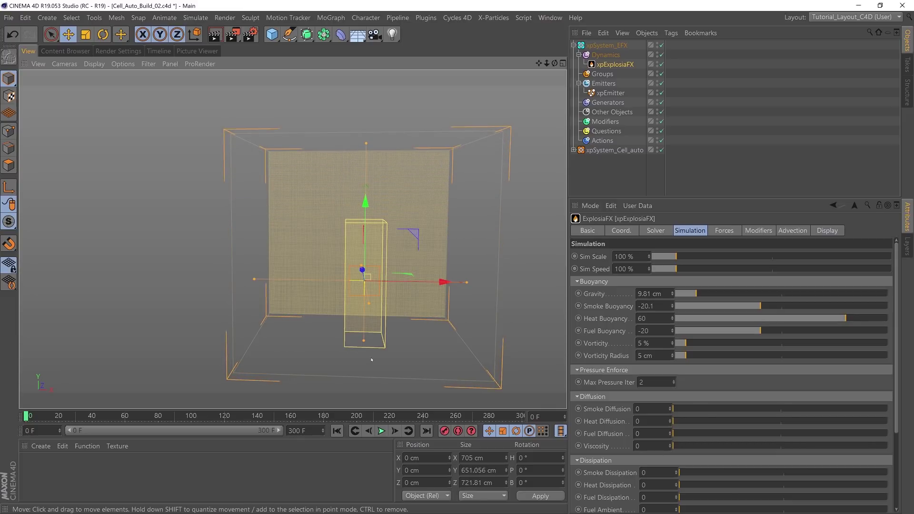
pyautogui.keyDown('alt'); pyautogui.moveTo(420, 348); pyautogui.dragTo(413, 328); pyautogui.keyUp('alt')
pyautogui.moveTo(367, 353); pyautogui.dragTo(367, 397)
pyautogui.keyDown('alt'); pyautogui.moveTo(399, 305); pyautogui.dragTo(416, 288); pyautogui.keyUp('alt')
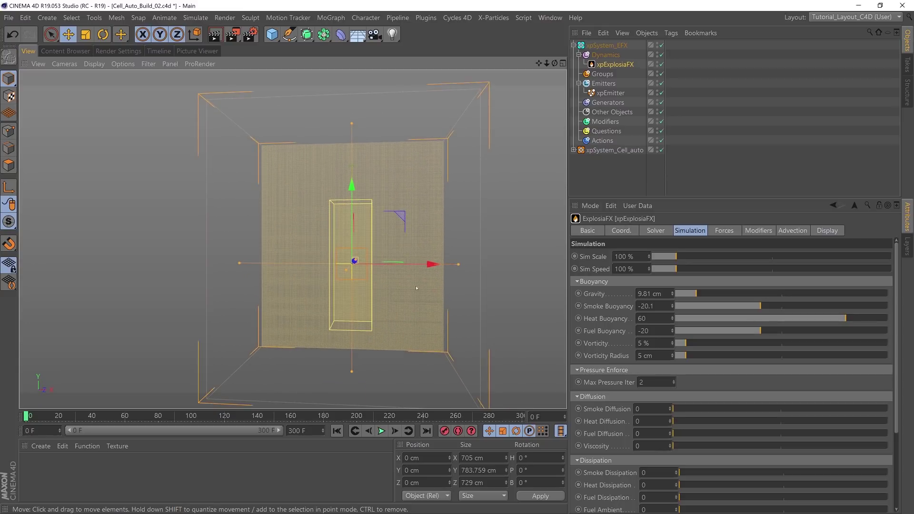
# - Inspect the domain's voxel grid up close and set the xpExplosiaFX Voxel Size to 10 cm
pyautogui.scroll(8, 397, 286)
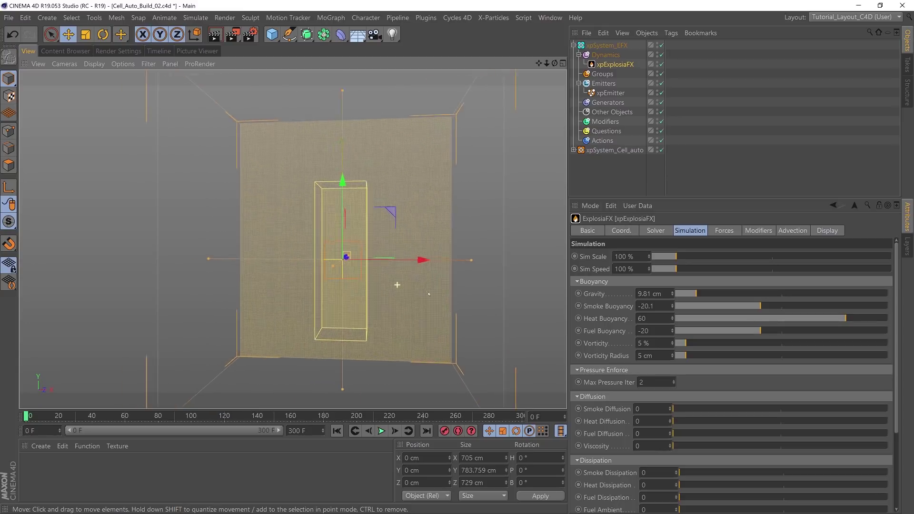
pyautogui.scroll(8, 397, 285)
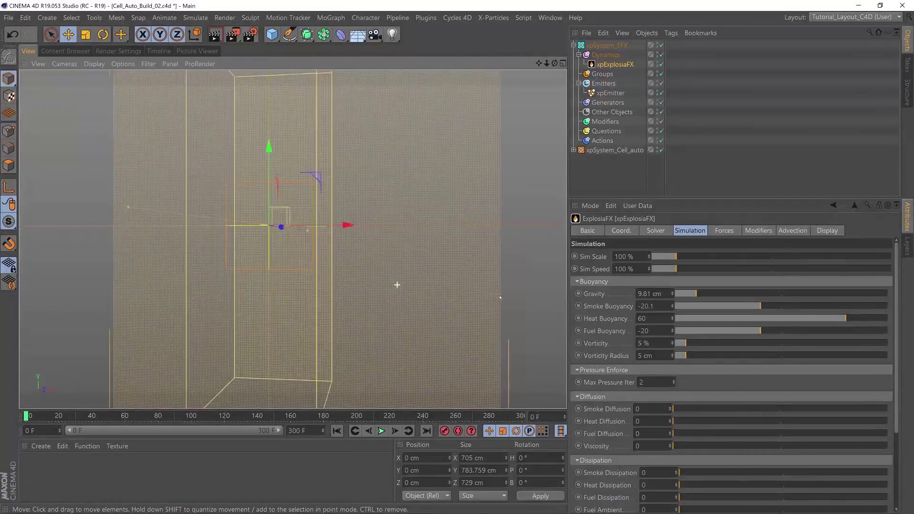
pyautogui.scroll(3, 397, 284)
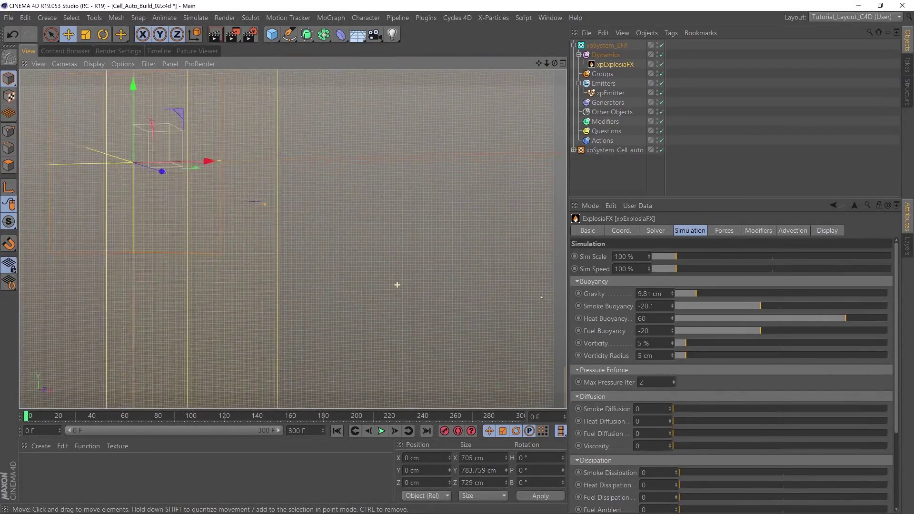
pyautogui.scroll(-12, 397, 285)
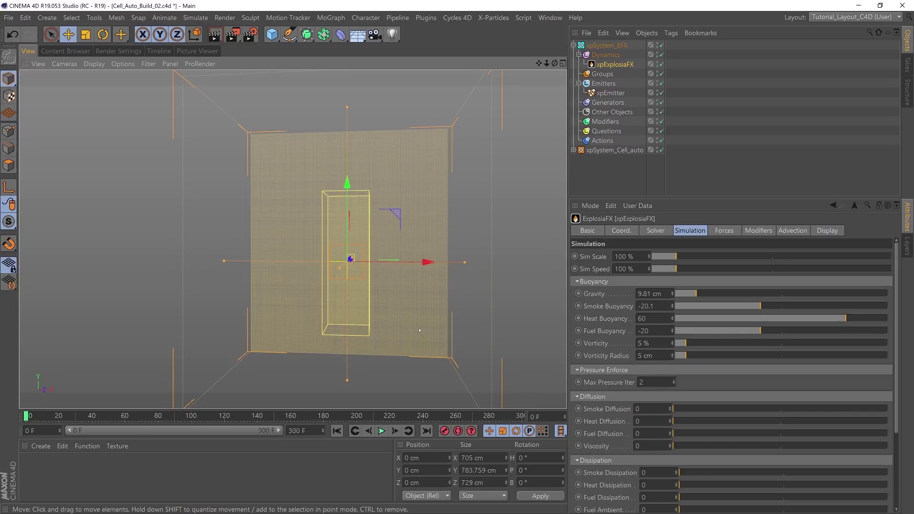
pyautogui.click(657, 231)
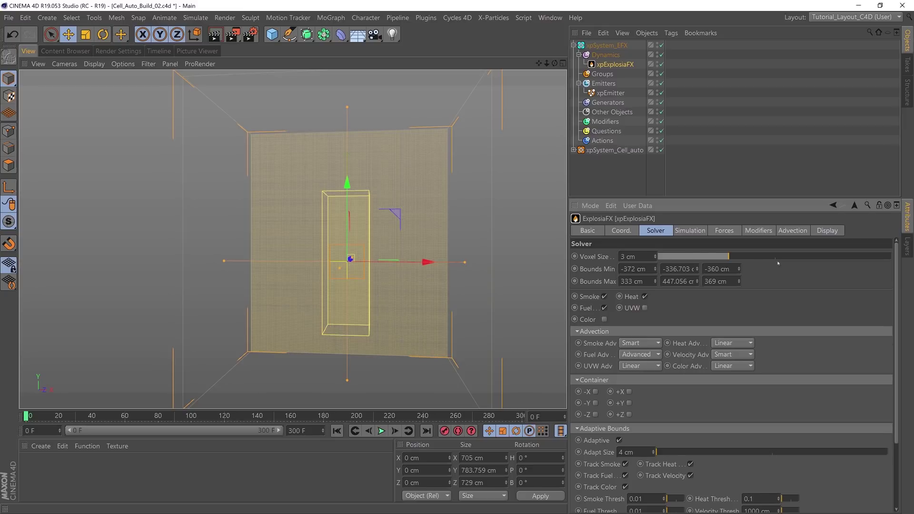
pyautogui.moveTo(736, 258); pyautogui.dragTo(910, 269)
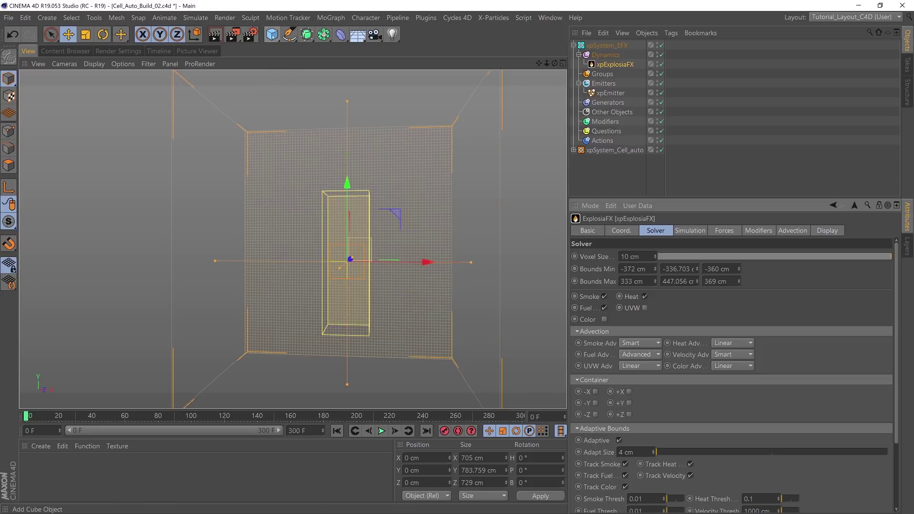
# - Add a Cylinder primitive and shorten its height to about 102 cm
pyautogui.click(271, 34)
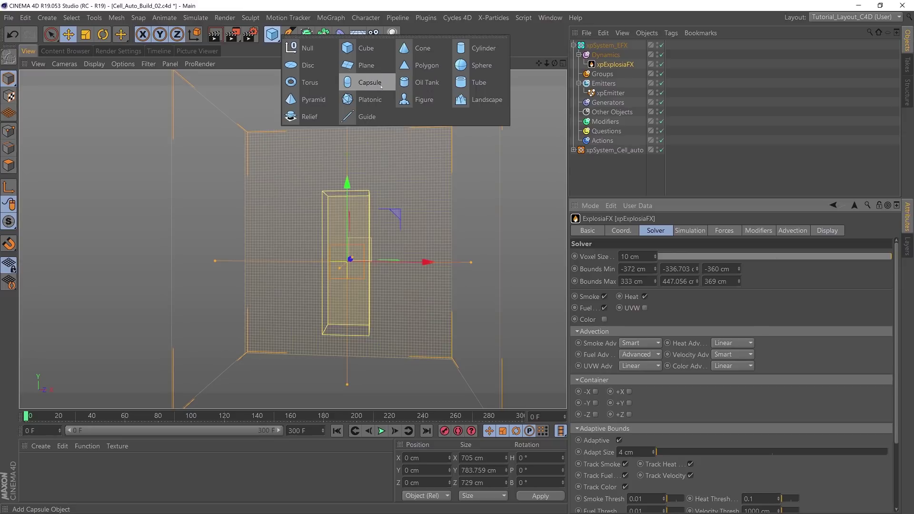
pyautogui.click(482, 48)
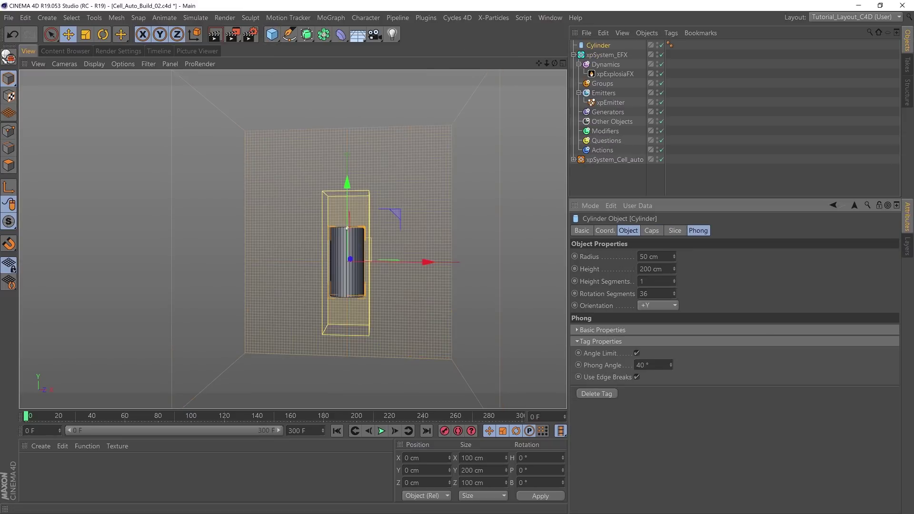
pyautogui.moveTo(347, 227); pyautogui.dragTo(381, 252)
pyautogui.moveTo(347, 182); pyautogui.dragTo(347, 185)
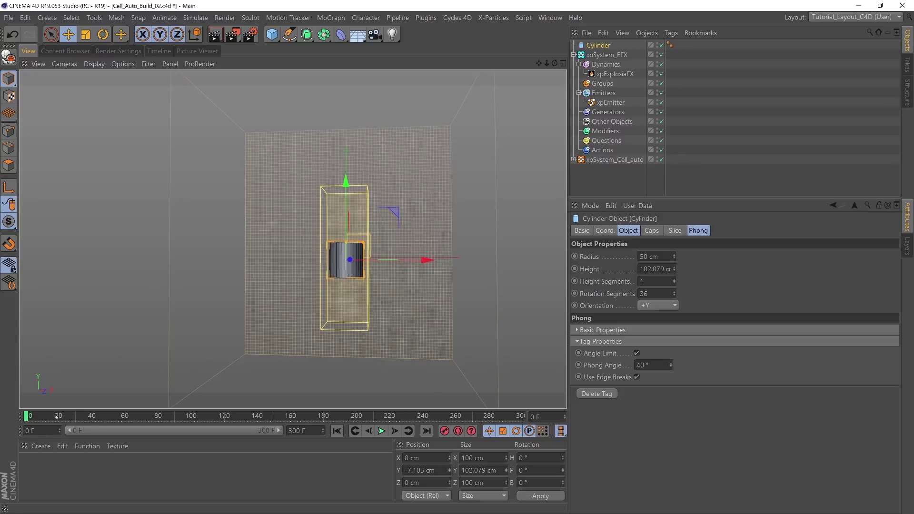
# - Lower the cylinder to about Y -188 cm and reduce its radius to about 38.8 cm, checking against the growing structure
pyautogui.press('F8')
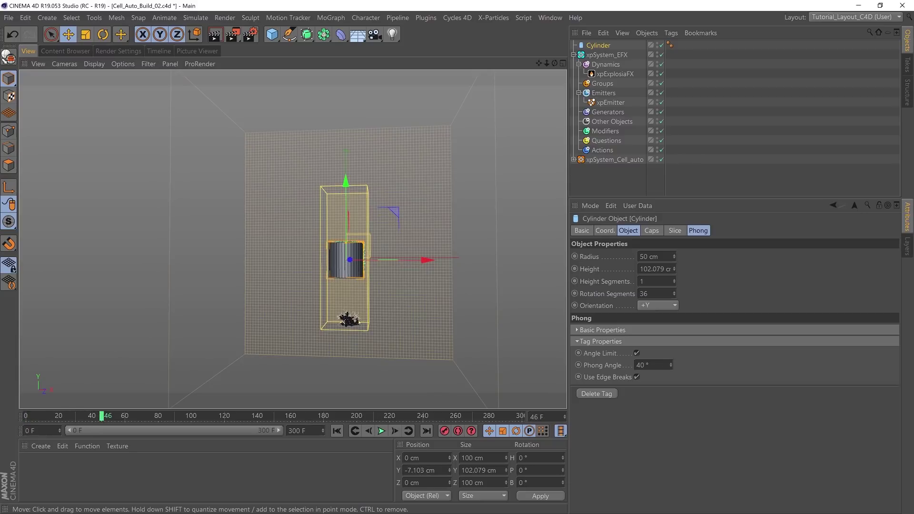
pyautogui.scroll(4, 414, 319)
pyautogui.moveTo(347, 140); pyautogui.dragTo(229, 399)
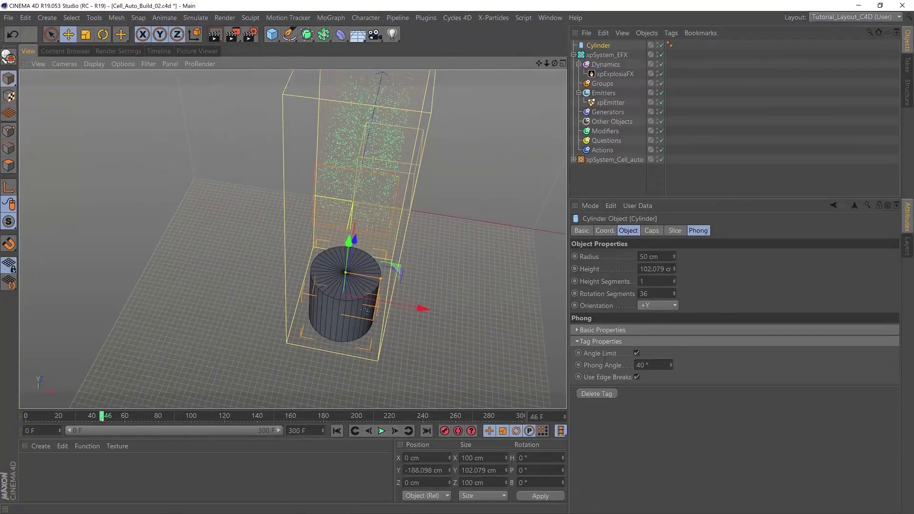
pyautogui.moveTo(101, 417); pyautogui.dragTo(197, 422)
pyautogui.keyDown('alt'); pyautogui.moveTo(343, 267); pyautogui.dragTo(358, 211); pyautogui.keyUp('alt')
pyautogui.keyDown('alt'); pyautogui.moveTo(400, 328); pyautogui.dragTo(404, 302, button='middle'); pyautogui.keyUp('alt')
pyautogui.keyDown('alt'); pyautogui.moveTo(403, 294); pyautogui.dragTo(424, 301); pyautogui.keyUp('alt')
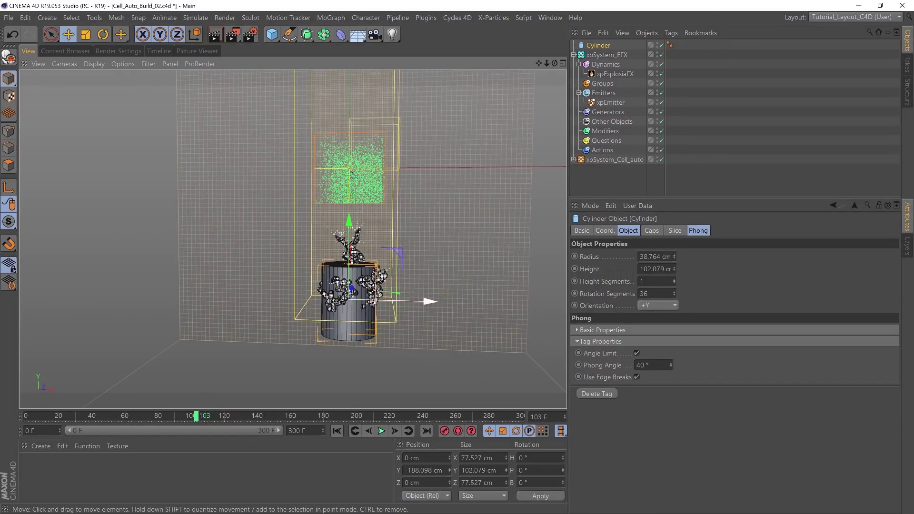
pyautogui.keyDown('alt'); pyautogui.moveTo(424, 302); pyautogui.dragTo(409, 300, button='right'); pyautogui.keyUp('alt')
pyautogui.keyDown('alt'); pyautogui.moveTo(354, 317); pyautogui.dragTo(361, 287, button='middle'); pyautogui.keyUp('alt')
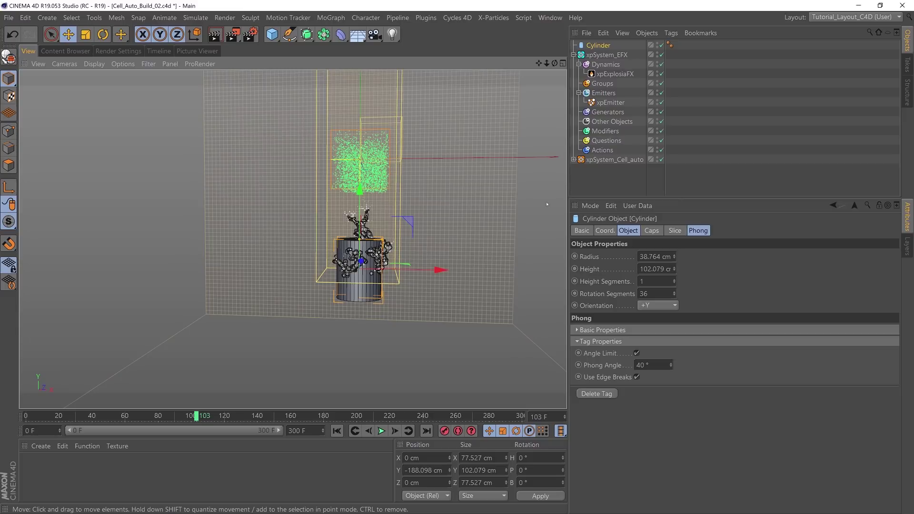
# - Add an xpExplosiaFX Source tag to the Cylinder
pyautogui.click(613, 74)
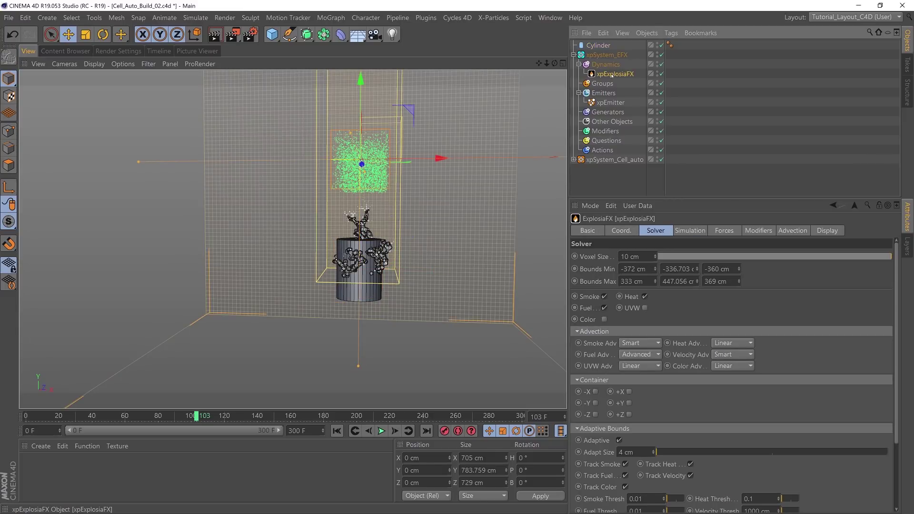
pyautogui.click(600, 45)
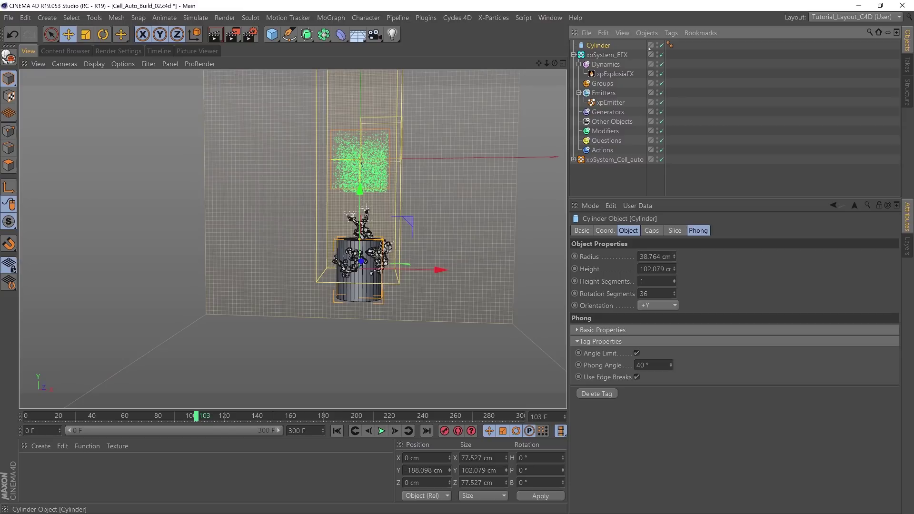
pyautogui.click(671, 33)
pyautogui.moveTo(699, 200)
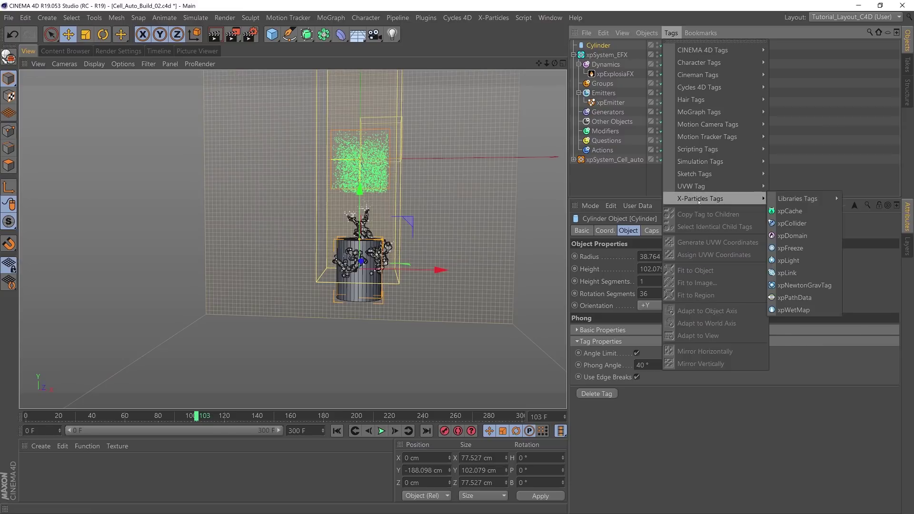
pyautogui.moveTo(782, 202)
pyautogui.moveTo(730, 211)
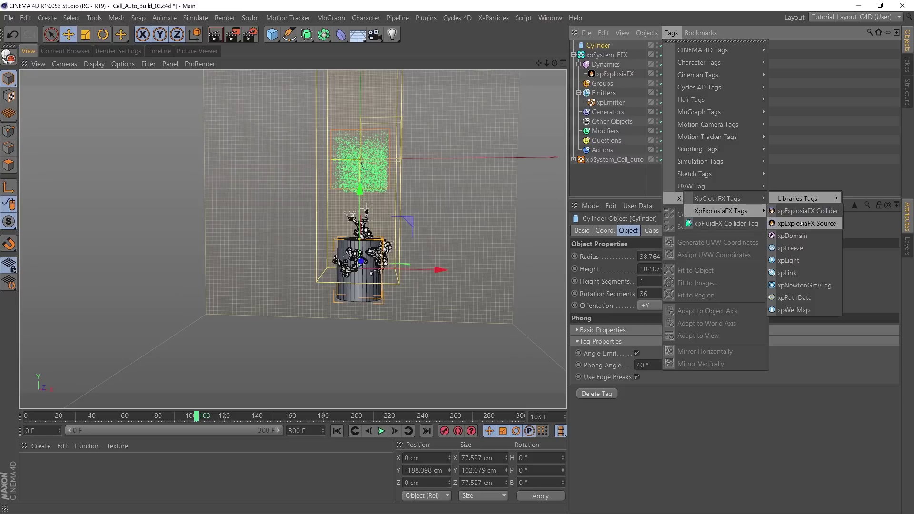
pyautogui.click(802, 223)
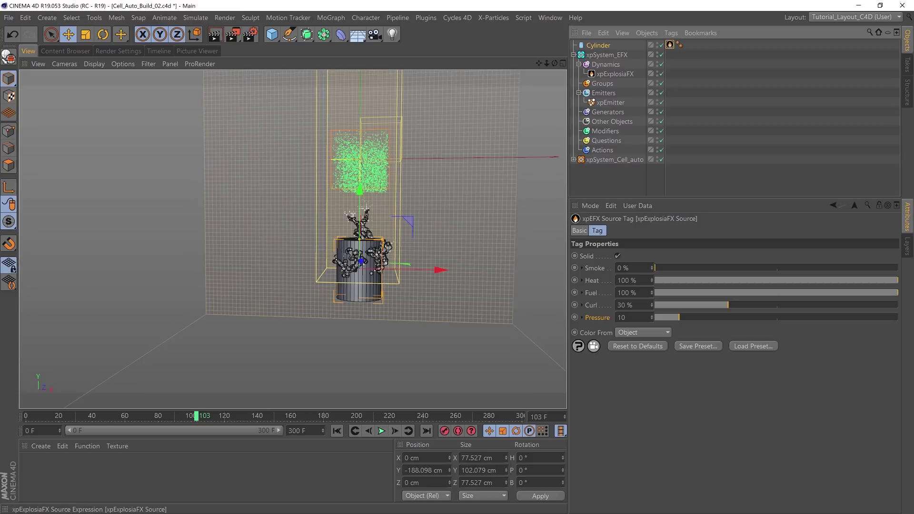
# - Play the smoke simulation from the first frame twice to examine the emission, and return to frame 0
pyautogui.click(337, 431)
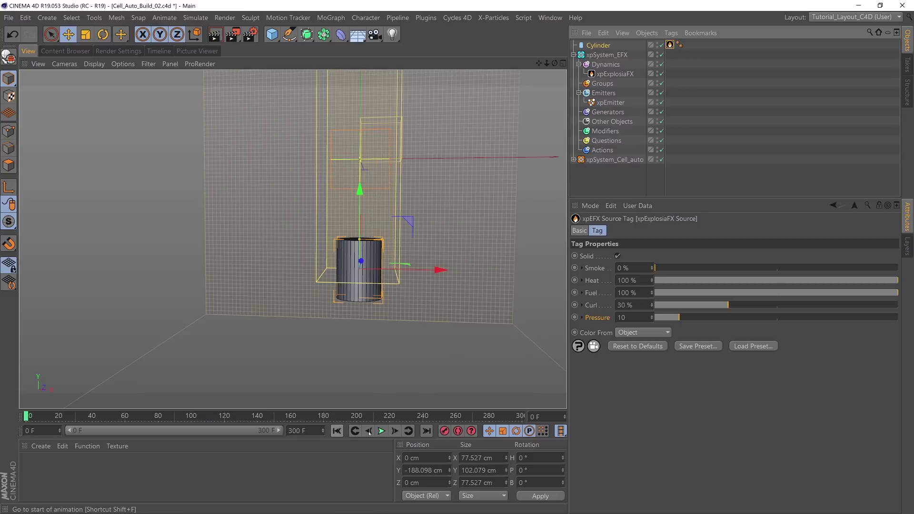
pyautogui.click(382, 431)
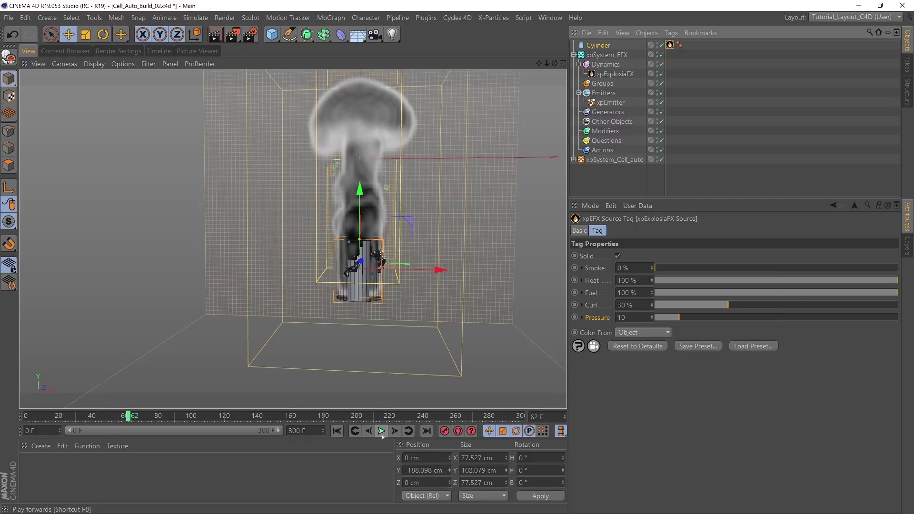
pyautogui.click(336, 431)
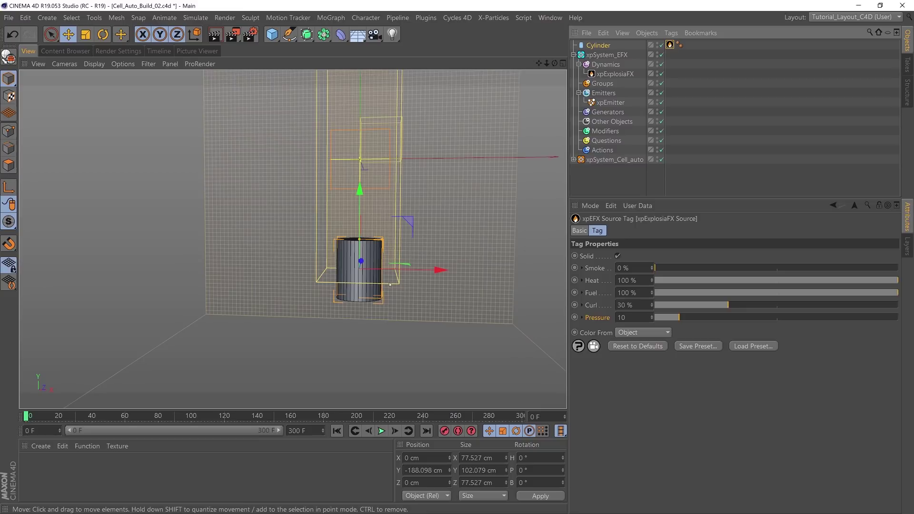
pyautogui.click(381, 431)
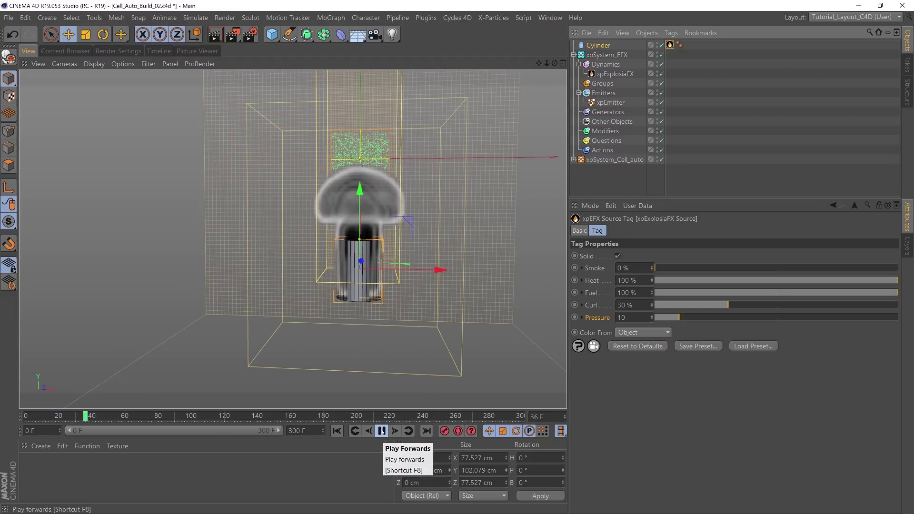
pyautogui.click(382, 431)
pyautogui.click(337, 431)
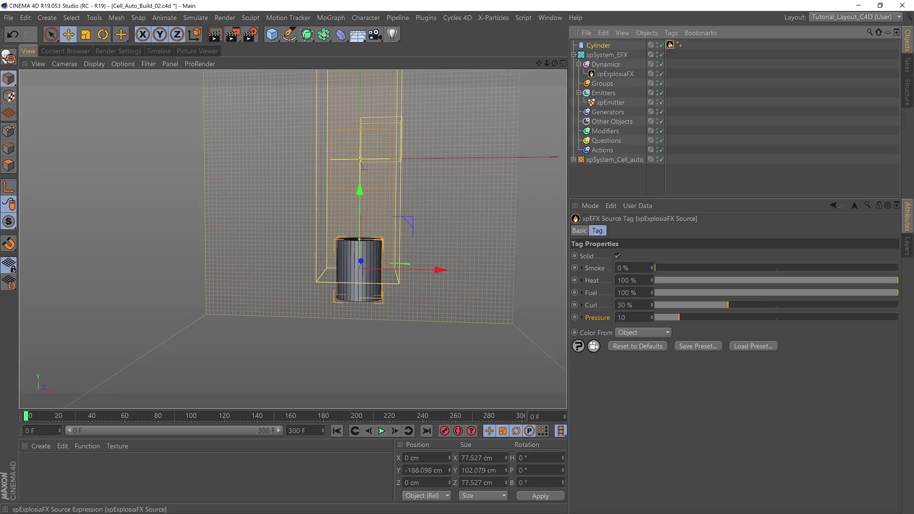
# - Set the Pressure of the cylinder's xpExplosiaFX Source tag to 1000
pyautogui.moveTo(679, 318); pyautogui.dragTo(897, 328)
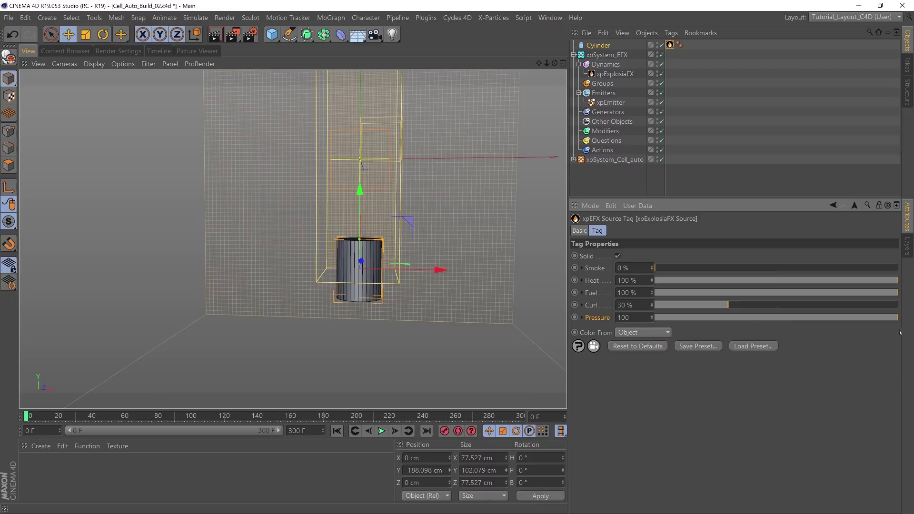
pyautogui.doubleClick(629, 317)
pyautogui.write('1000')
pyautogui.press('Return')
# - Play the simulation to examine the effect of the higher pressure, and return to frame 0
pyautogui.click(381, 431)
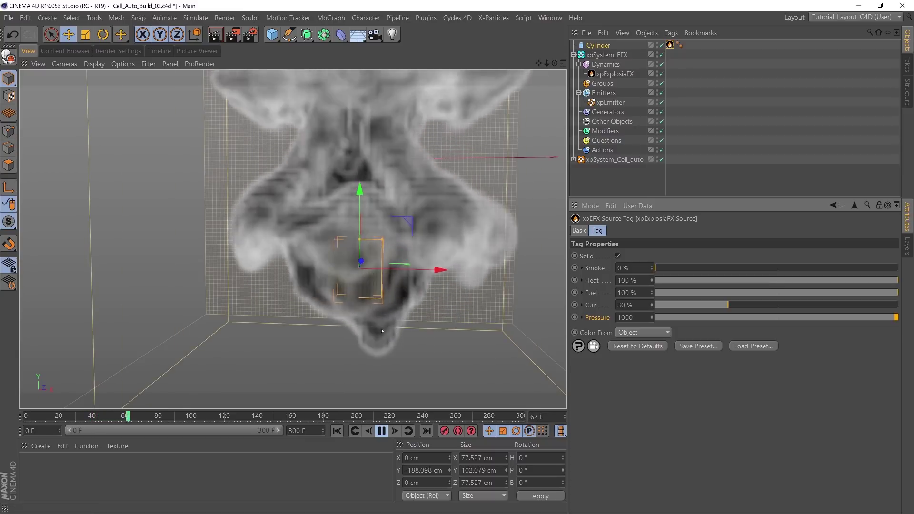
pyautogui.click(382, 431)
pyautogui.click(336, 431)
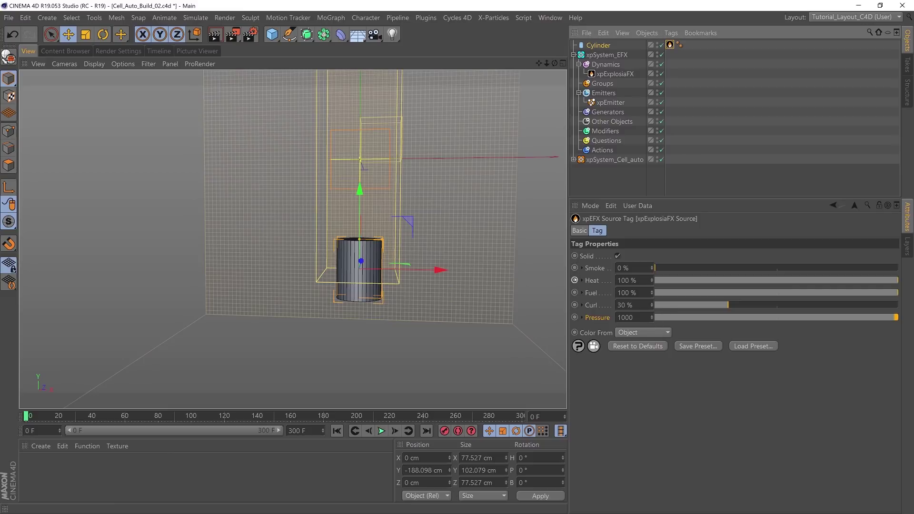
# - Keyframe the source tag's Heat at 100 %, Fuel at 100 %, Curl at 30 % and Pressure at 1000 on frame 0
pyautogui.keyDown('ctrl'); pyautogui.click(575, 281); pyautogui.keyUp('ctrl')
pyautogui.click(574, 293)
pyautogui.click(575, 305)
pyautogui.click(575, 318)
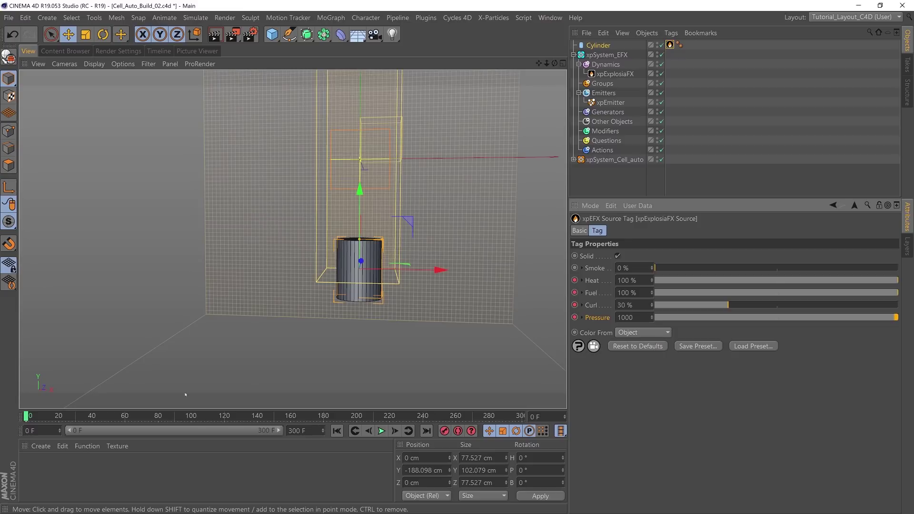
# - Keyframe the source tag's Heat, Fuel, Curl and Pressure at 0 on frame 16
pyautogui.moveTo(34, 418); pyautogui.dragTo(52, 417)
pyautogui.moveTo(663, 281); pyautogui.dragTo(645, 281)
pyautogui.moveTo(660, 293); pyautogui.dragTo(644, 318)
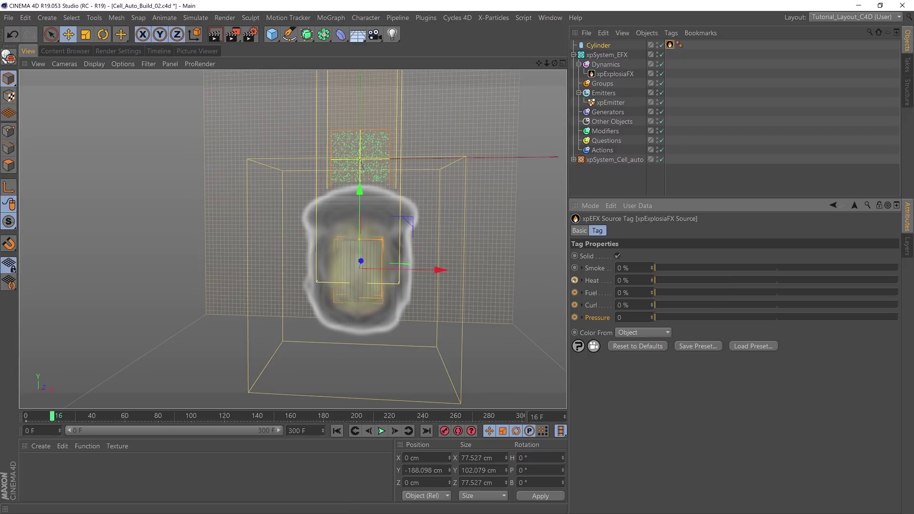
pyautogui.click(575, 281)
pyautogui.click(574, 293)
pyautogui.click(575, 305)
pyautogui.click(575, 318)
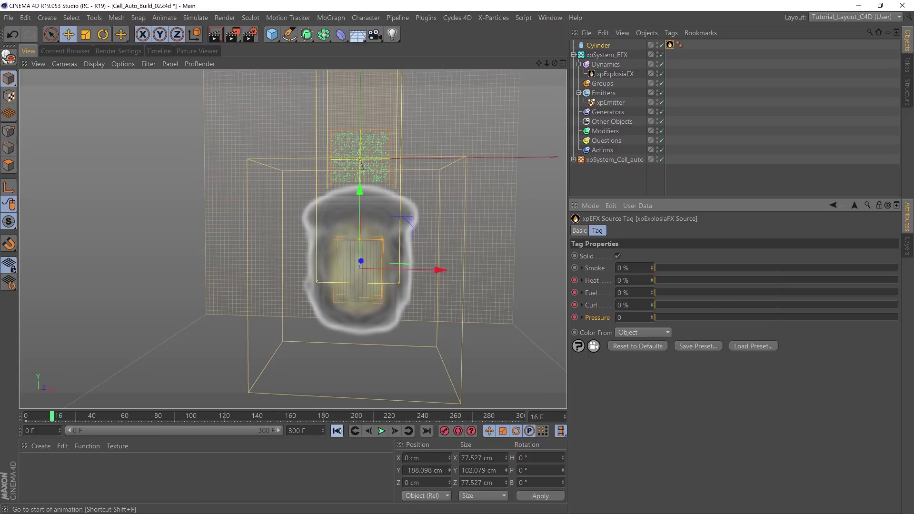
# - Play the simulation from the first frame to examine the keyframed burst from another angle, and return to frame 0
pyautogui.click(337, 431)
pyautogui.click(381, 431)
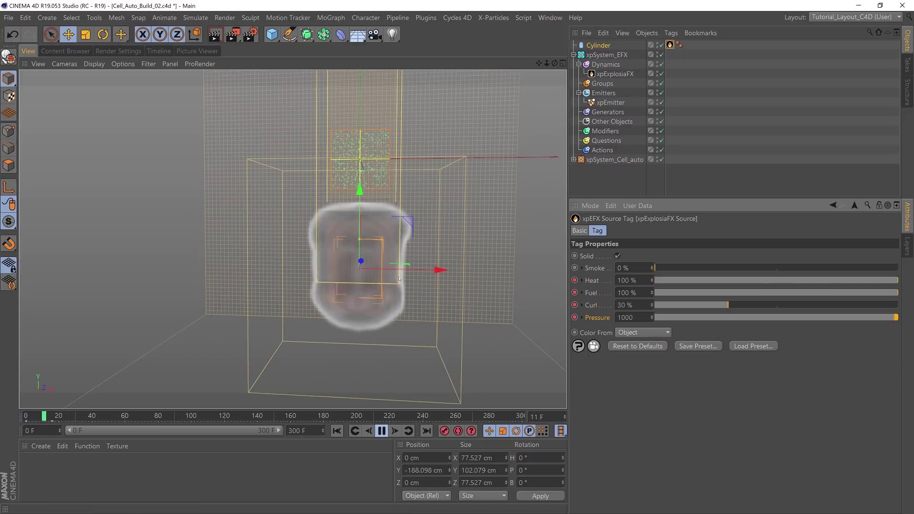
pyautogui.keyDown('alt'); pyautogui.moveTo(373, 277); pyautogui.dragTo(431, 268); pyautogui.keyUp('alt')
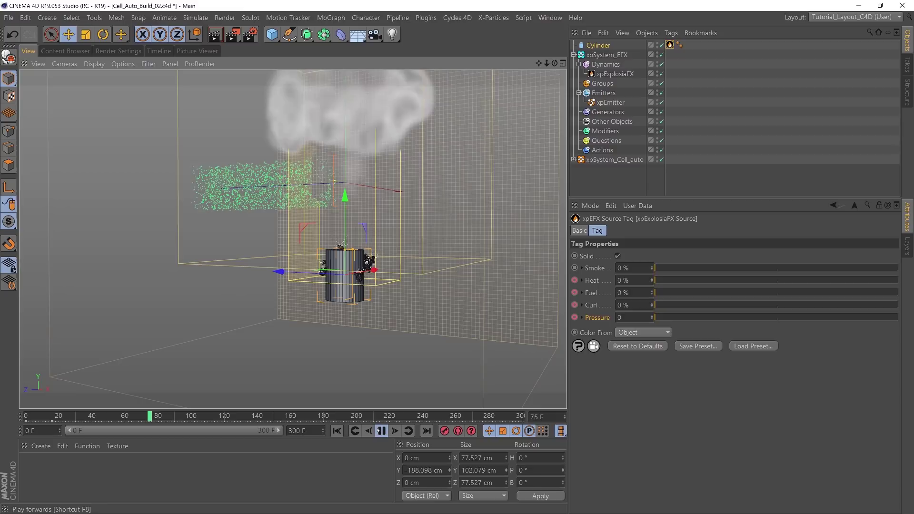
pyautogui.click(382, 431)
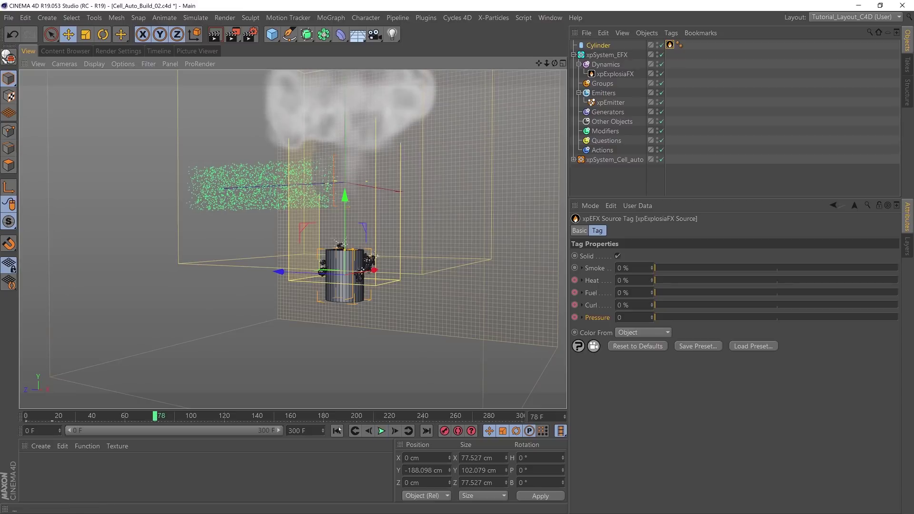
pyautogui.click(336, 431)
# - Hide the cylinder in the viewport and set the Emitter Plane of xpSystem_EFX's xpEmitter to Y+
pyautogui.keyDown('alt'); pyautogui.moveTo(395, 307); pyautogui.dragTo(386, 274); pyautogui.keyUp('alt')
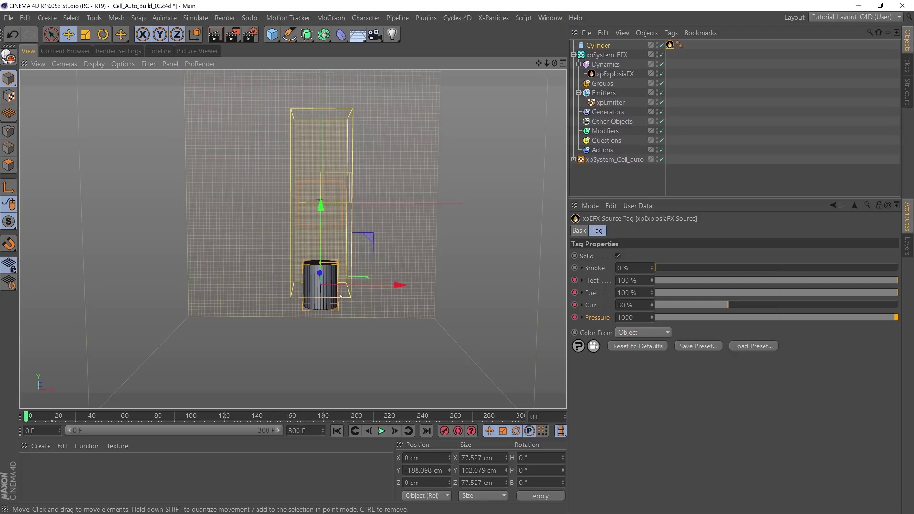
pyautogui.click(658, 44)
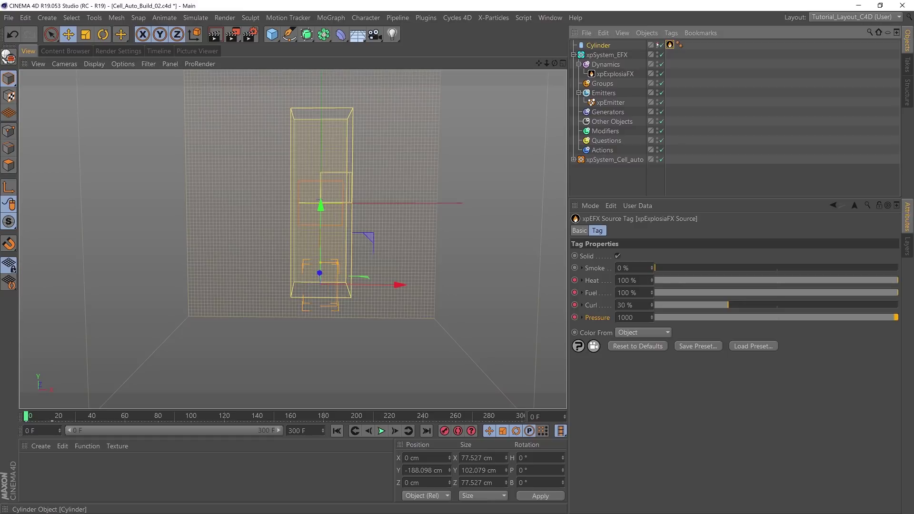
pyautogui.click(611, 102)
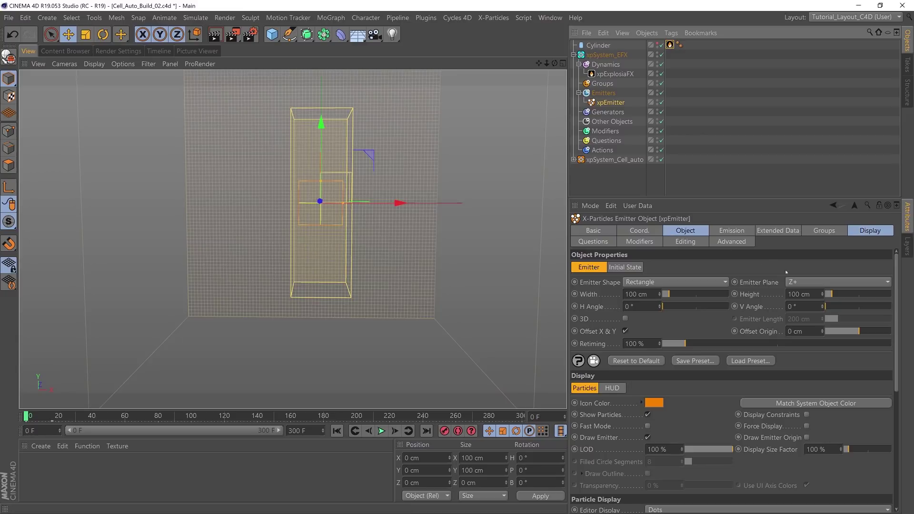
pyautogui.click(685, 231)
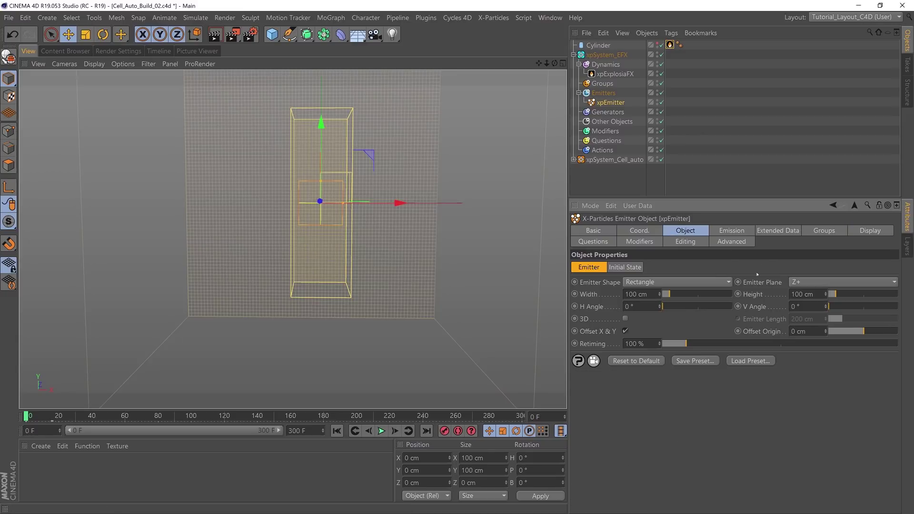
pyautogui.click(808, 283)
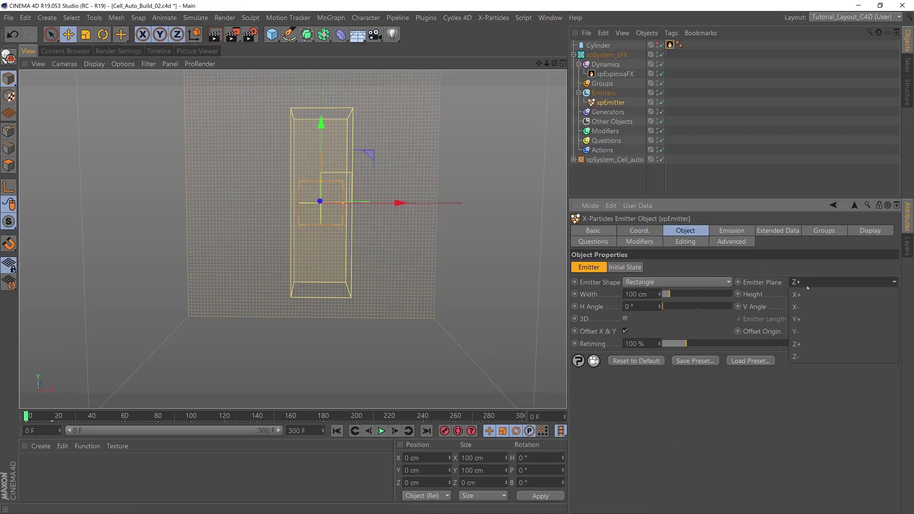
pyautogui.click(803, 320)
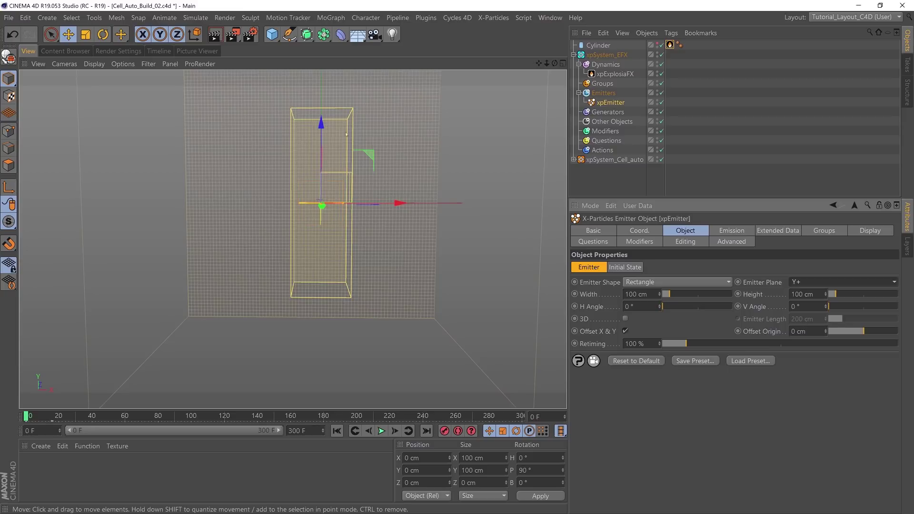
# - Lower the xpEmitter to about Y -208 cm, checking its height against the cell structure at frame 44
pyautogui.moveTo(321, 123); pyautogui.dragTo(328, 194)
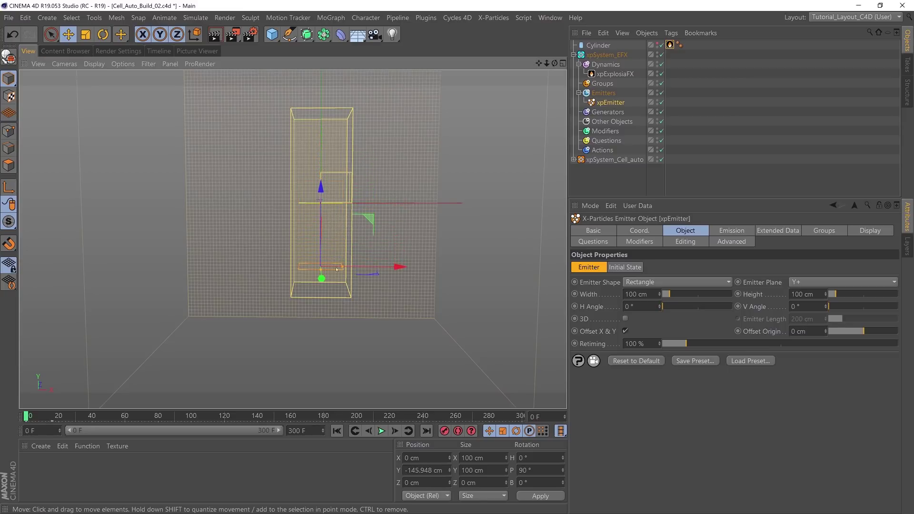
pyautogui.keyDown('alt'); pyautogui.moveTo(341, 261); pyautogui.dragTo(325, 274); pyautogui.keyUp('alt')
pyautogui.keyDown('alt'); pyautogui.moveTo(325, 274); pyautogui.dragTo(374, 271, button='right'); pyautogui.keyUp('alt')
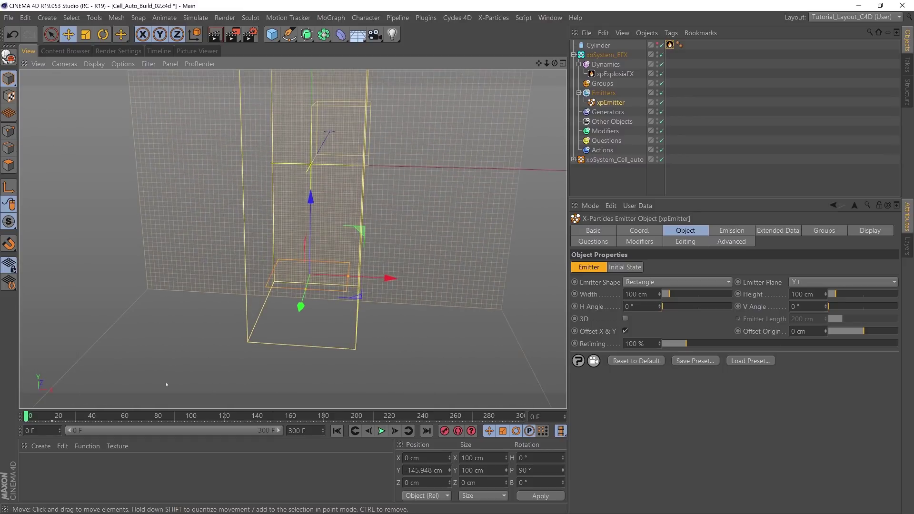
pyautogui.moveTo(27, 417); pyautogui.dragTo(98, 417)
pyautogui.keyDown('alt'); pyautogui.moveTo(367, 303); pyautogui.dragTo(373, 286); pyautogui.keyUp('alt')
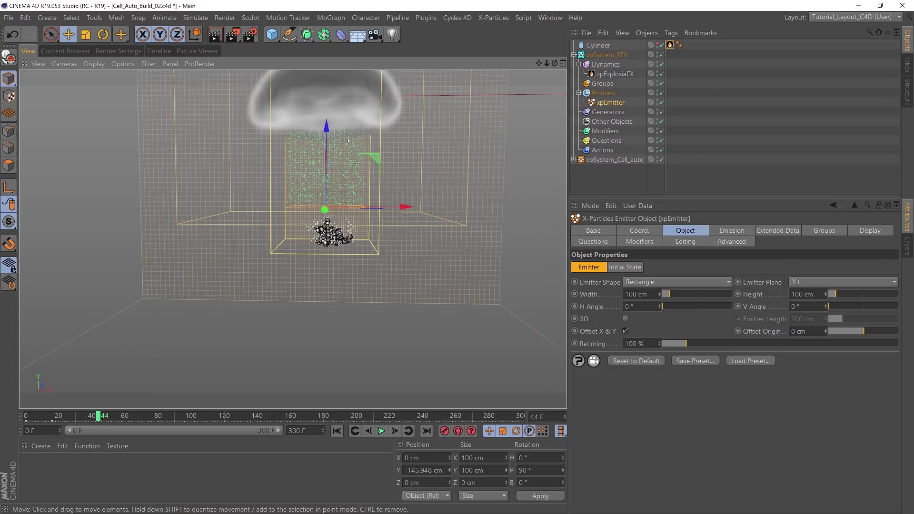
pyautogui.moveTo(327, 125); pyautogui.dragTo(332, 178)
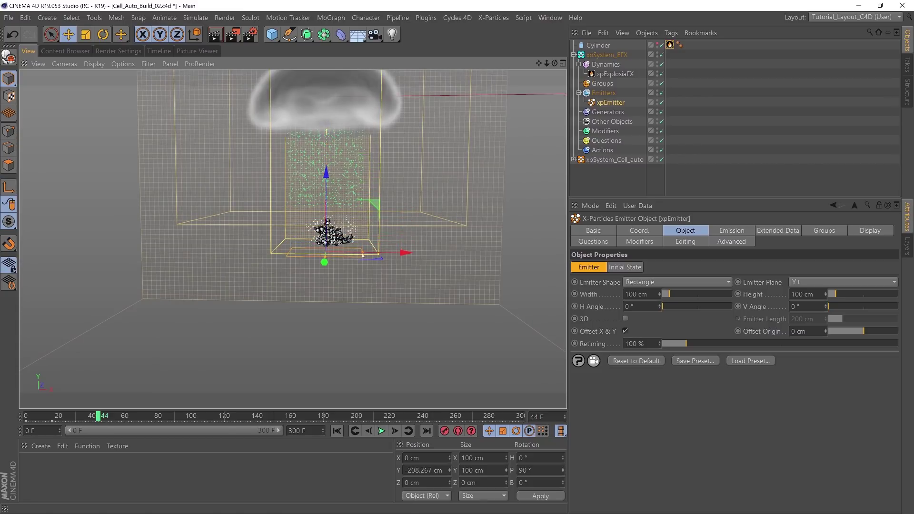
# - Enlarge the rectangular emitter to about 514 cm wide and 492 cm high
pyautogui.keyDown('alt'); pyautogui.moveTo(370, 268); pyautogui.dragTo(493, 319); pyautogui.keyUp('alt')
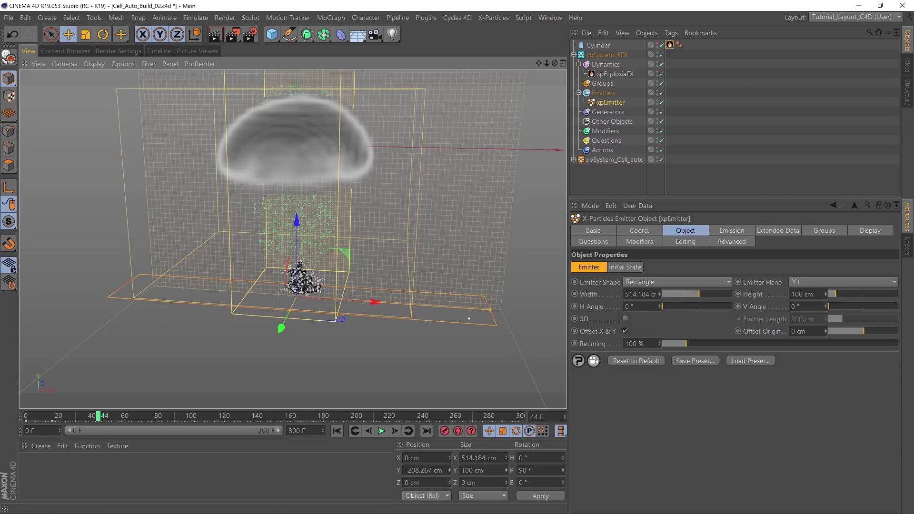
pyautogui.moveTo(283, 320); pyautogui.dragTo(257, 384)
pyautogui.moveTo(388, 334)
pyautogui.keyDown('alt'); pyautogui.mouseDown()
pyautogui.moveTo(353, 321)
pyautogui.moveTo(377, 330)
pyautogui.mouseUp(); pyautogui.keyUp('alt')
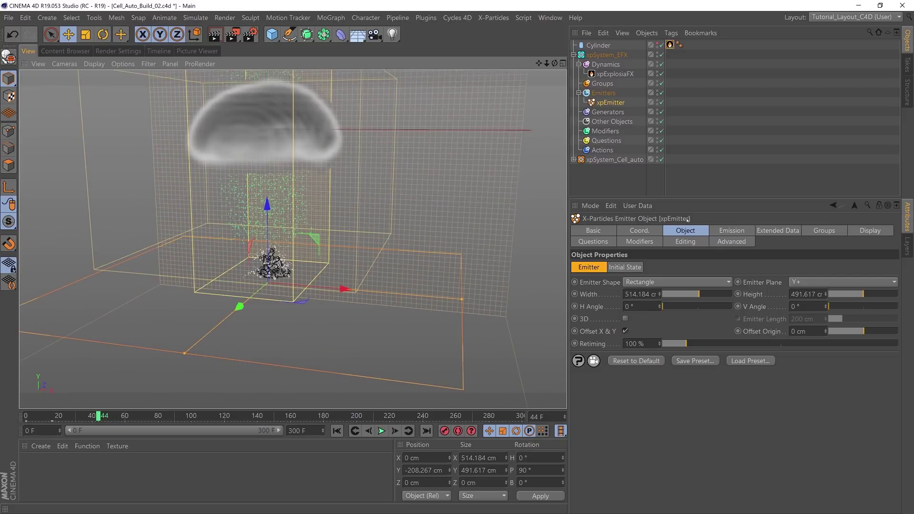
# - Set the xpEmitter's Emission Mode to Shot and its particle Speed to 0 cm
pyautogui.click(731, 230)
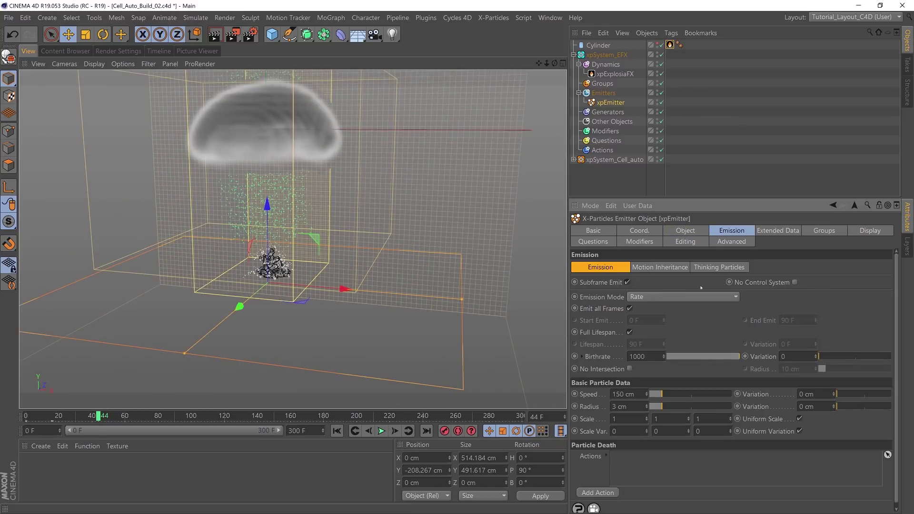
pyautogui.click(647, 297)
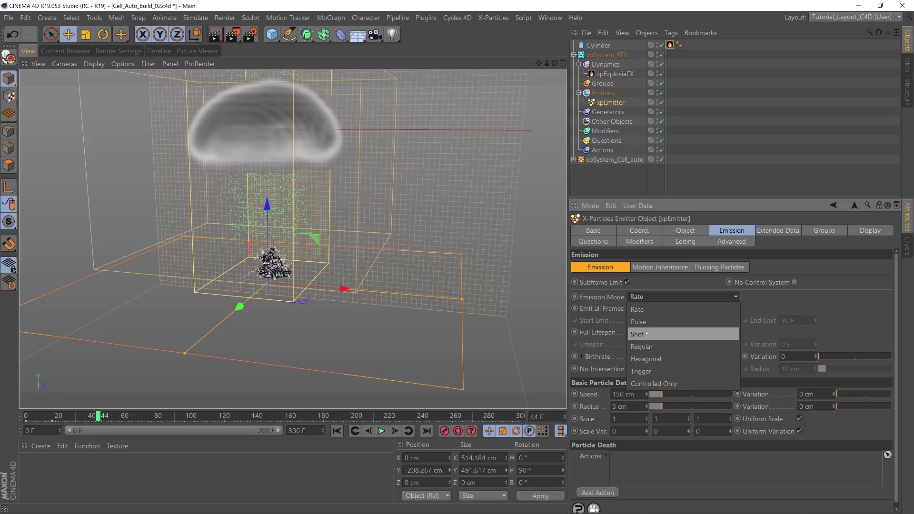
pyautogui.click(647, 336)
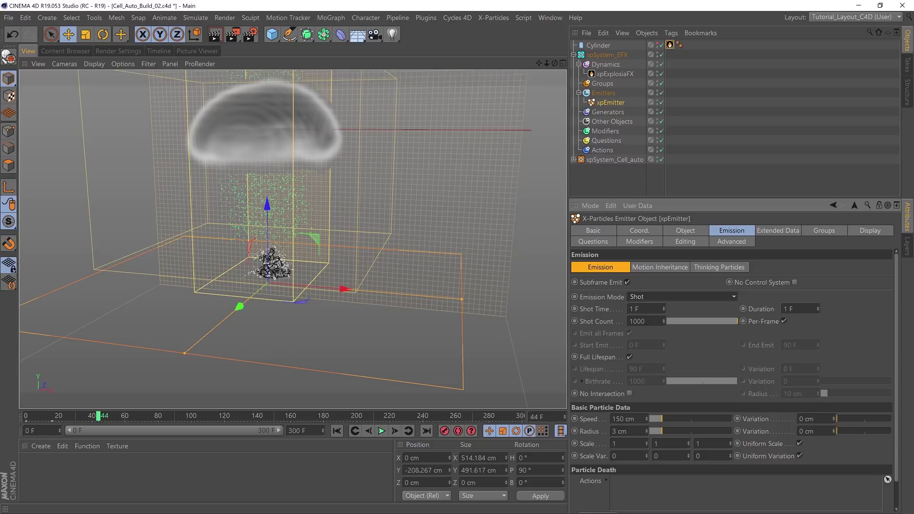
pyautogui.moveTo(660, 420); pyautogui.dragTo(648, 420)
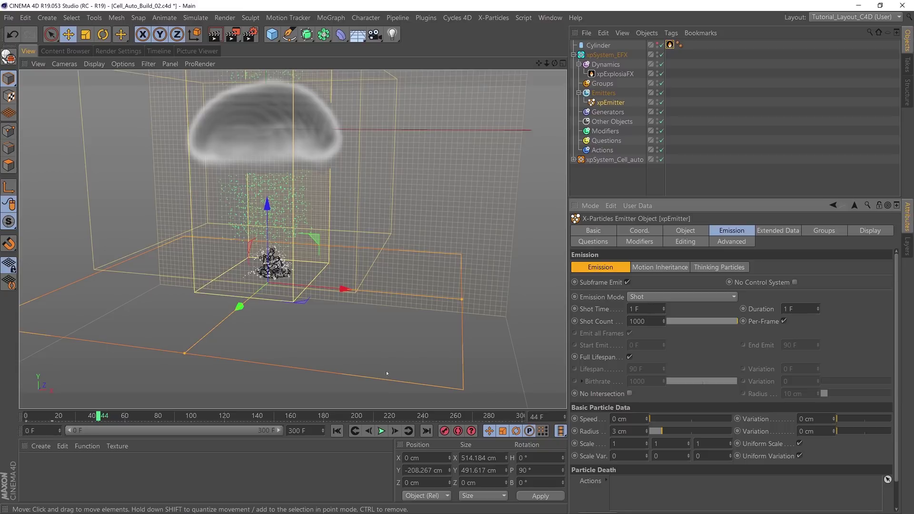
# - Play the first frames of the simulation to examine the particle shot, stopping at frame 9
pyautogui.click(337, 431)
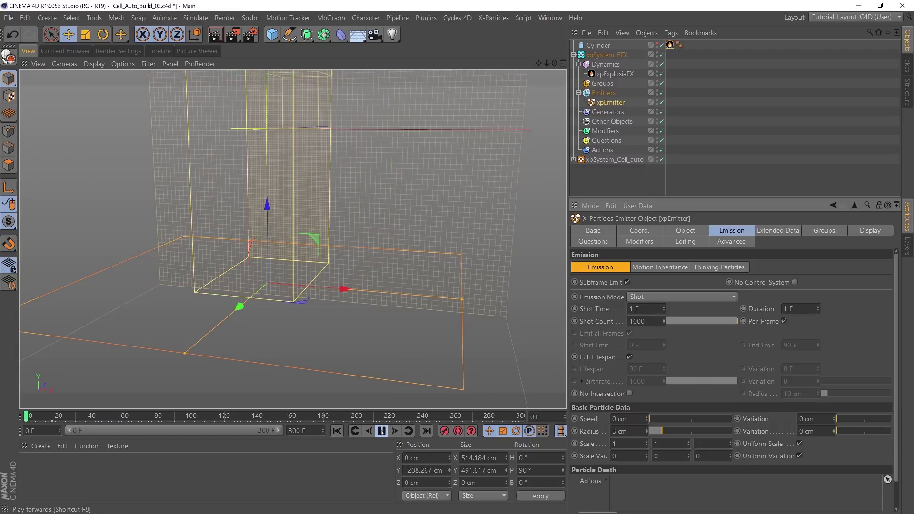
pyautogui.click(382, 431)
pyautogui.click(381, 431)
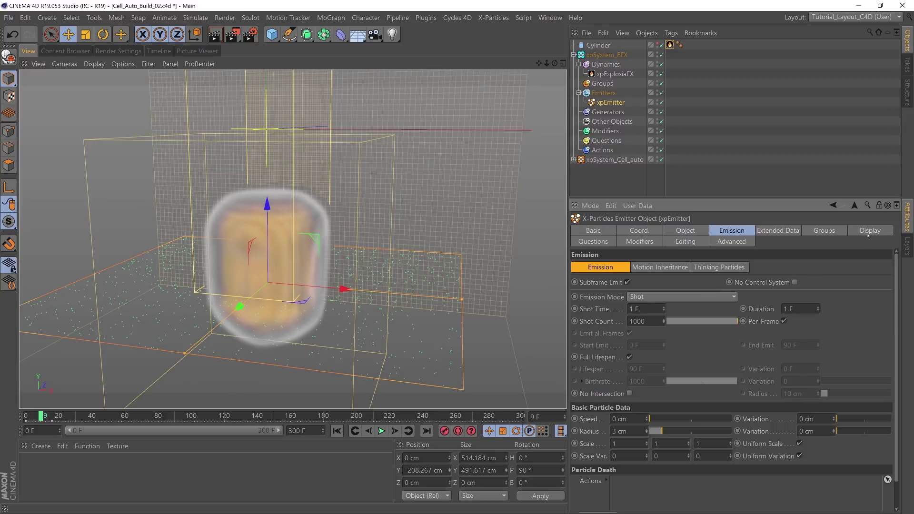
# - Set the emitter's particle Color Mode to Gradient (Random) and make the gradient's first knot black
pyautogui.click(868, 232)
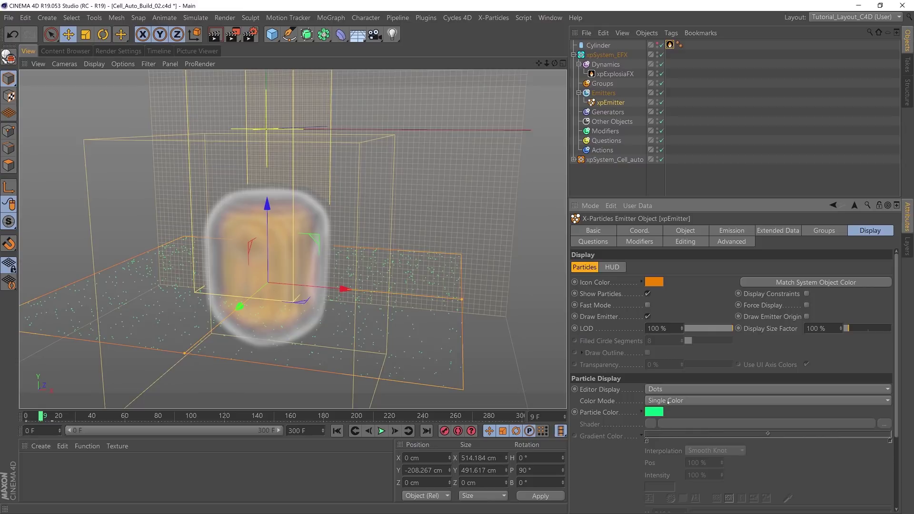
pyautogui.click(668, 402)
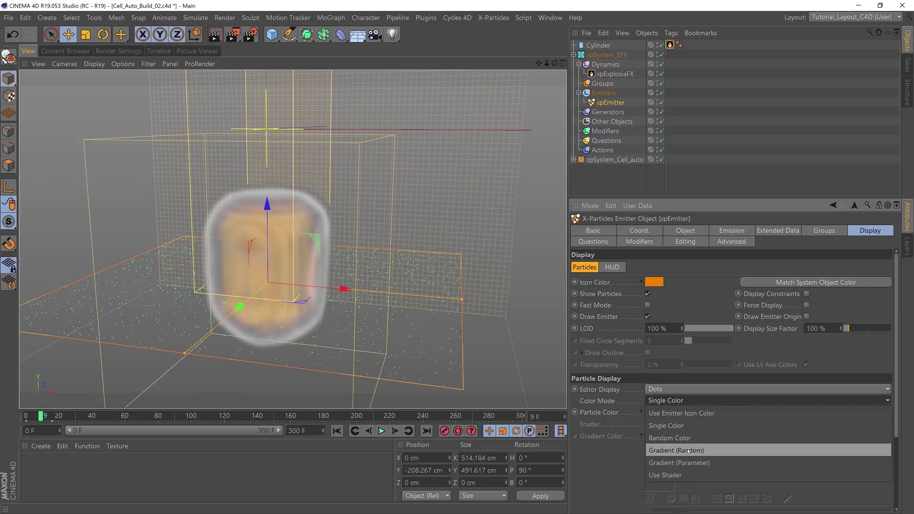
pyautogui.click(662, 451)
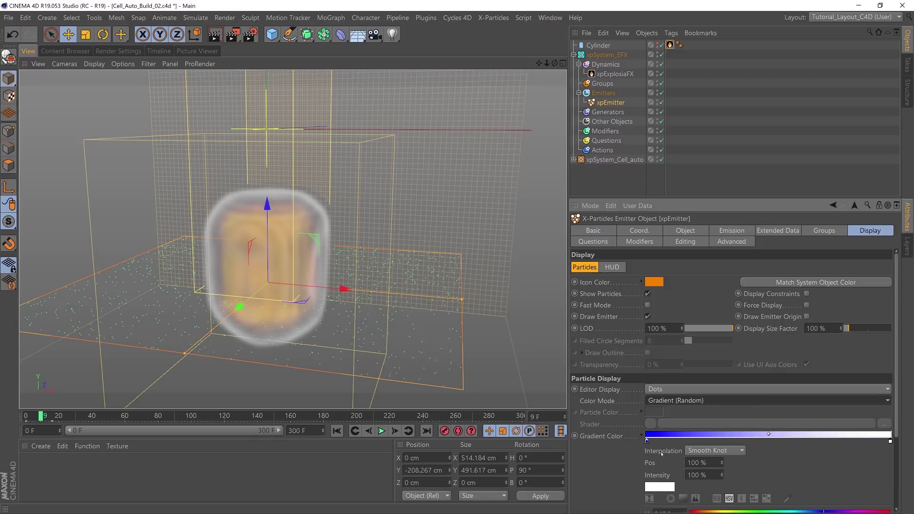
pyautogui.click(382, 431)
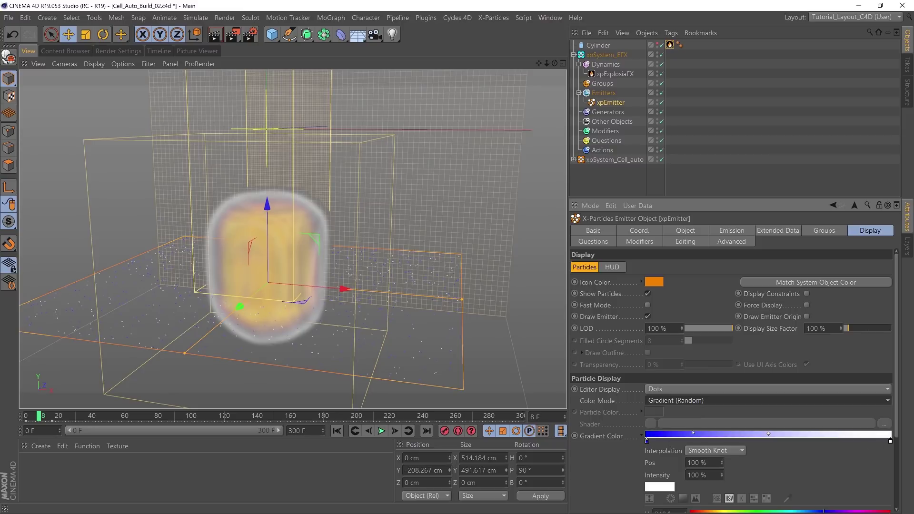
pyautogui.click(646, 440)
pyautogui.moveTo(897, 434); pyautogui.dragTo(897, 495)
pyautogui.moveTo(714, 455); pyautogui.dragTo(685, 455)
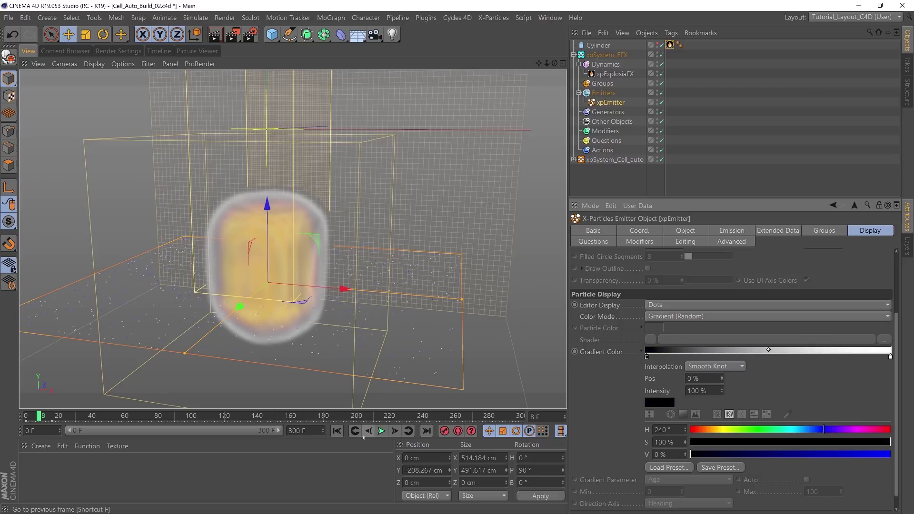
# - Set the particles' Editor Display to Squares and replay the simulation from the first frame to frame 7
pyautogui.scroll(3, 684, 384)
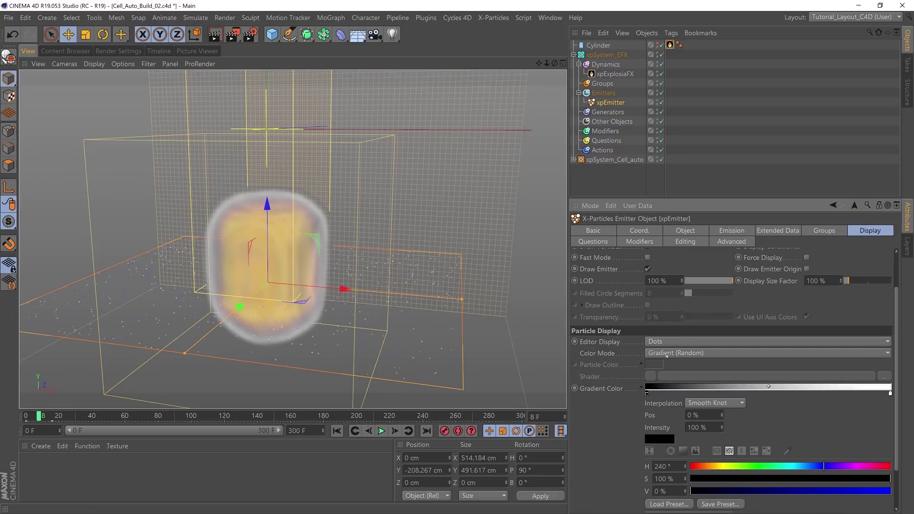
pyautogui.click(671, 342)
pyautogui.click(662, 182)
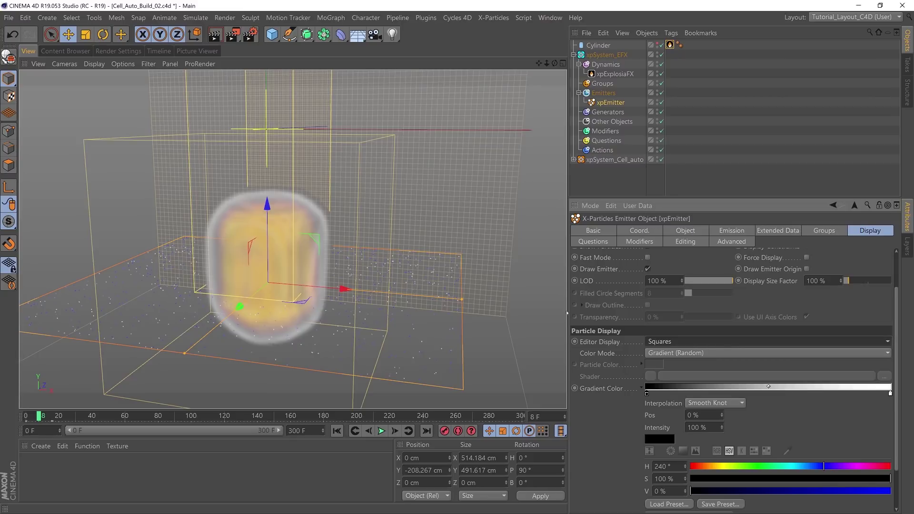
pyautogui.click(337, 431)
pyautogui.click(381, 430)
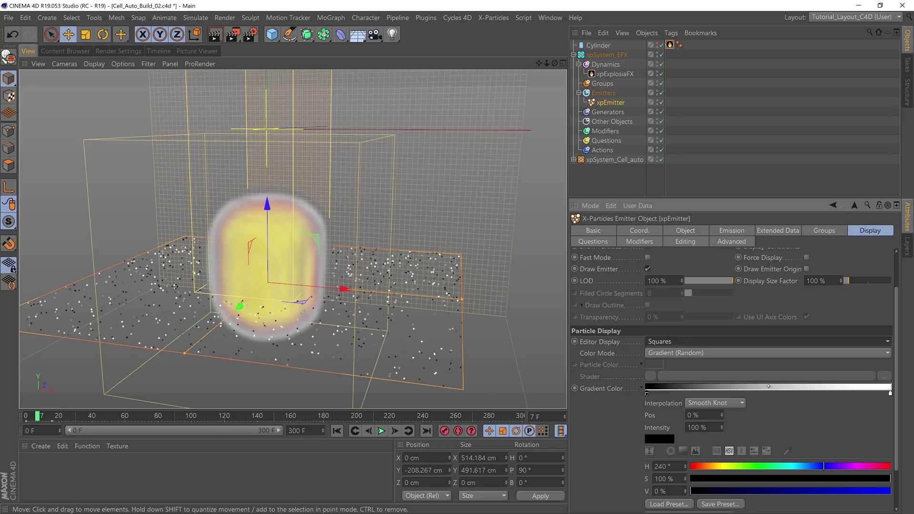
# - Enable Advect Particles on xpExplosiaFX and set its Smoke, Burn, Temperature, Color and UVW advection to 0 %
pyautogui.click(614, 74)
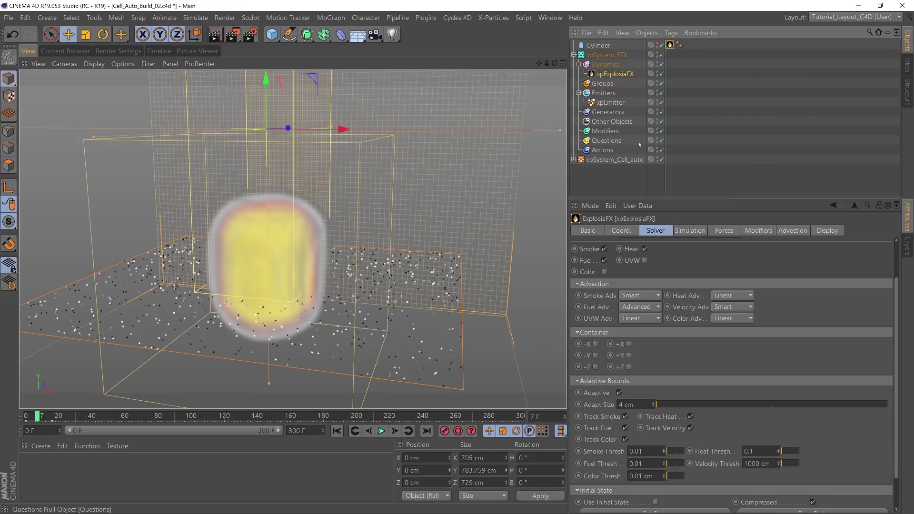
pyautogui.click(789, 233)
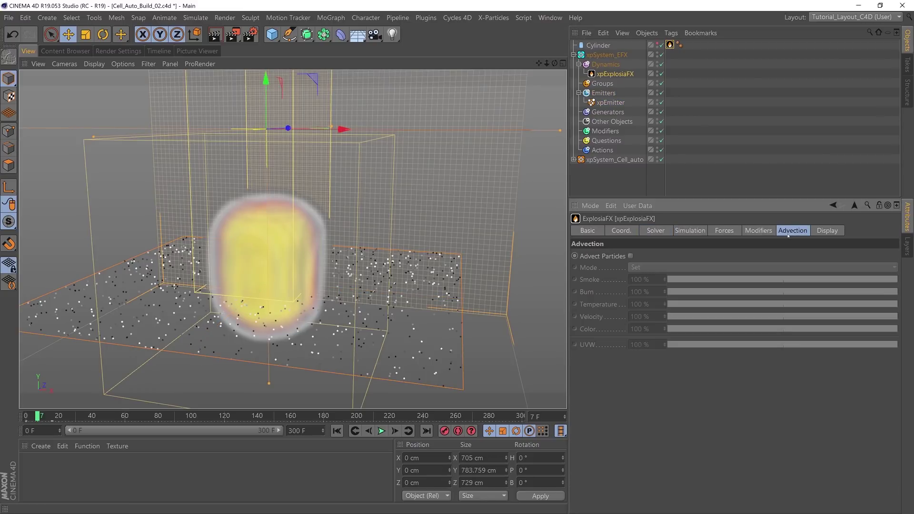
pyautogui.click(631, 256)
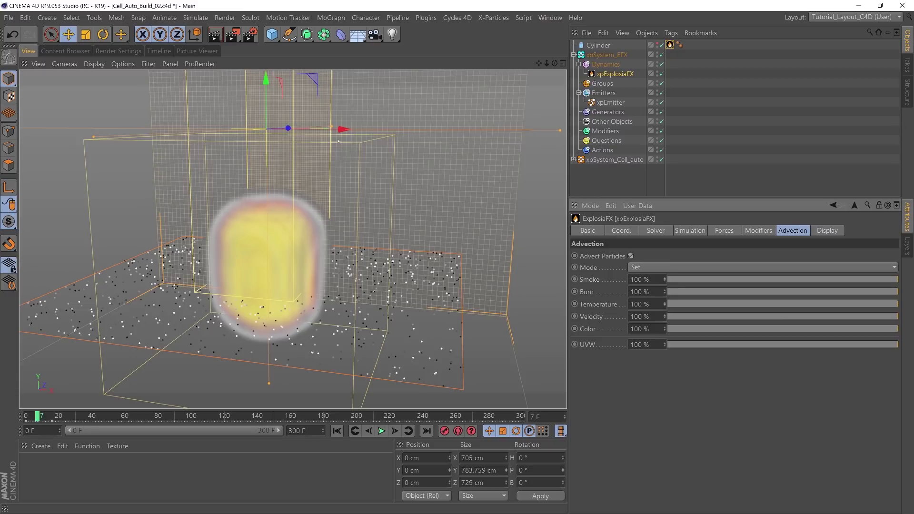
pyautogui.click(668, 279)
pyautogui.click(668, 291)
pyautogui.click(668, 304)
pyautogui.click(668, 328)
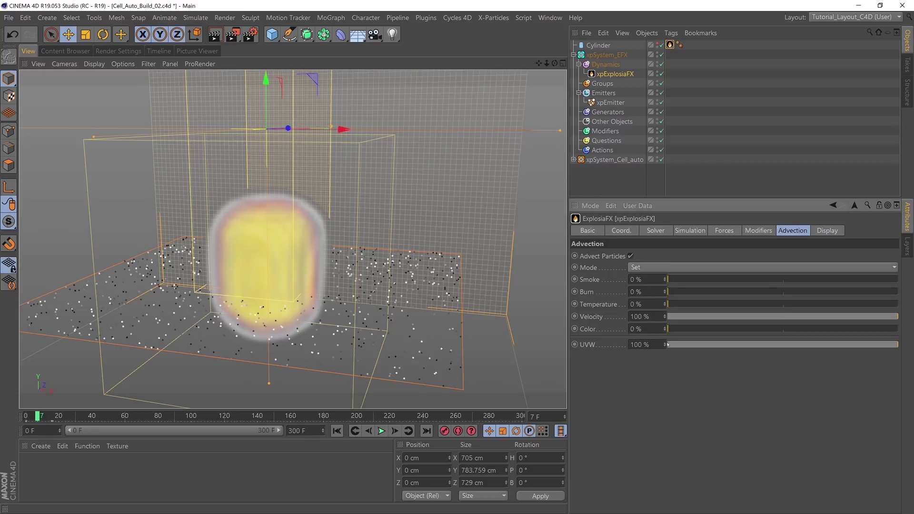
pyautogui.click(668, 344)
# - Hide xpExplosiaFX in the viewport, play the simulation from the first frame to examine the advected particles, and rewind
pyautogui.click(337, 431)
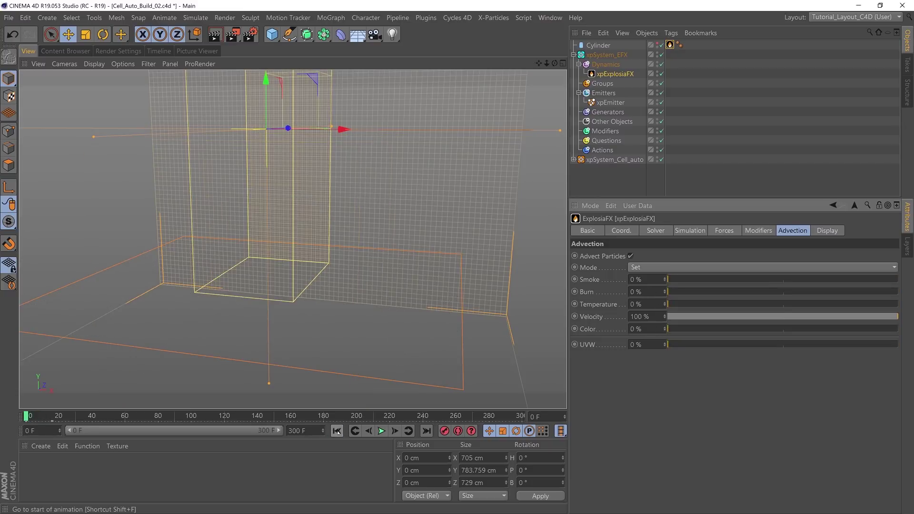
pyautogui.click(658, 73)
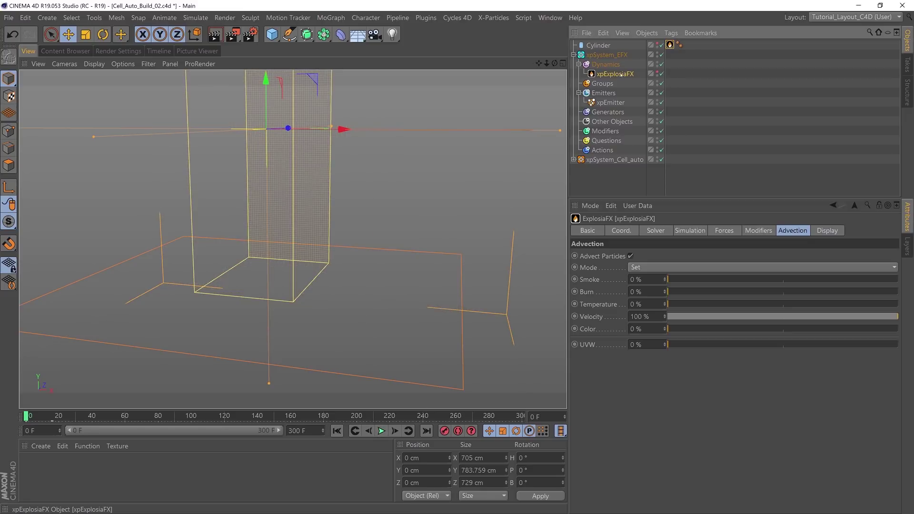
pyautogui.click(381, 431)
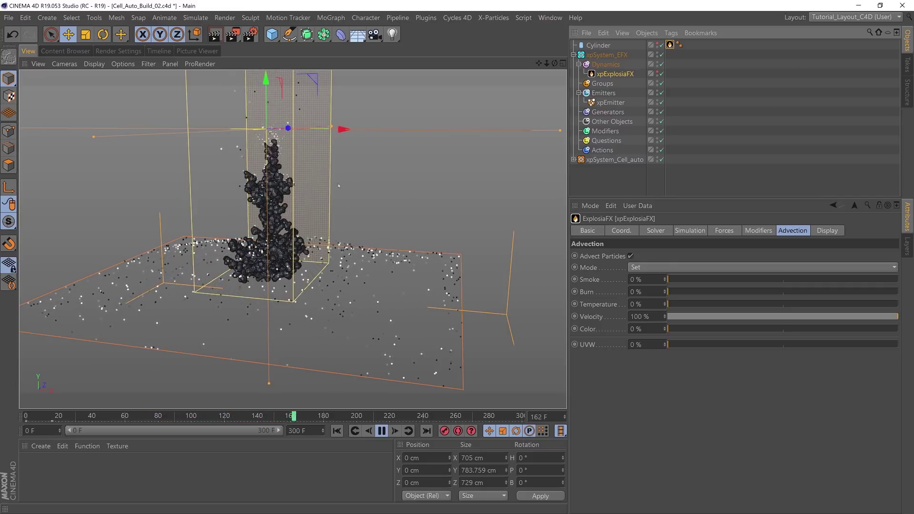
pyautogui.click(381, 431)
pyautogui.click(337, 431)
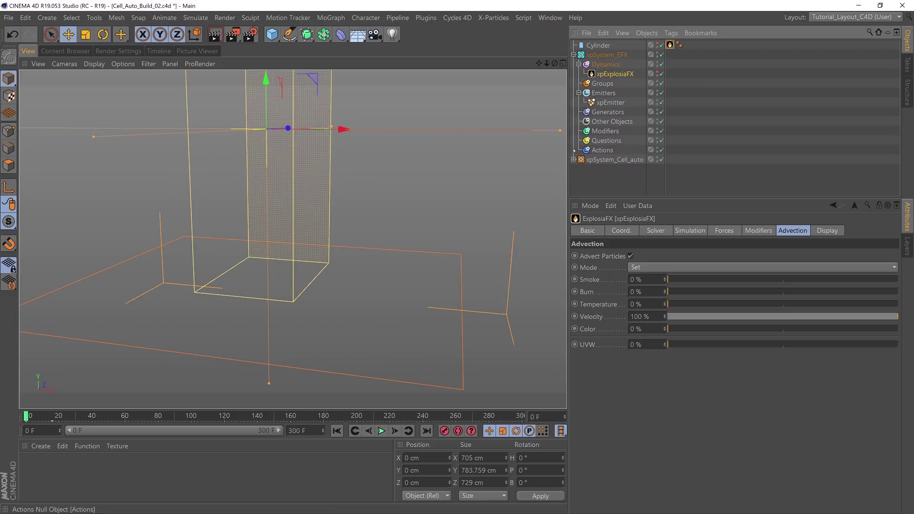
# - Show xpExplosiaFX again, disable xpSystem_Cell_auto and replay the smoke simulation from the first frame to frame 23
pyautogui.click(662, 159)
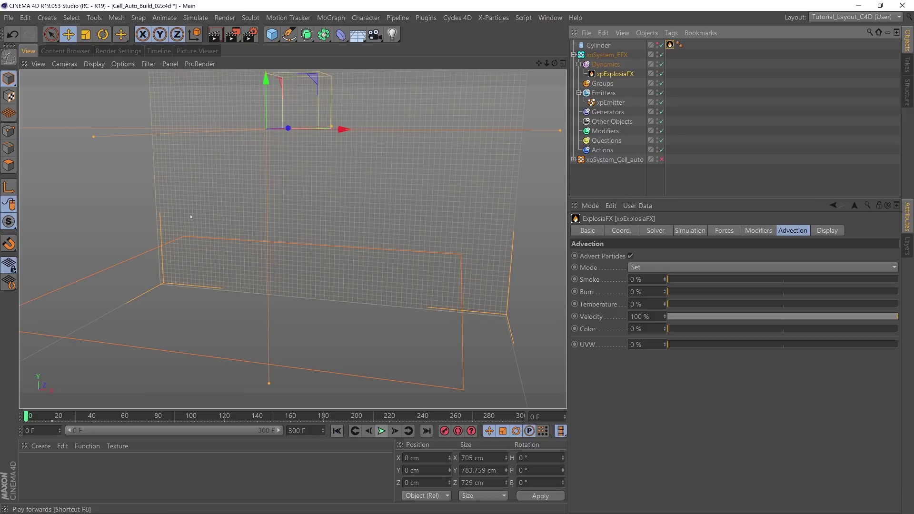
pyautogui.click(382, 430)
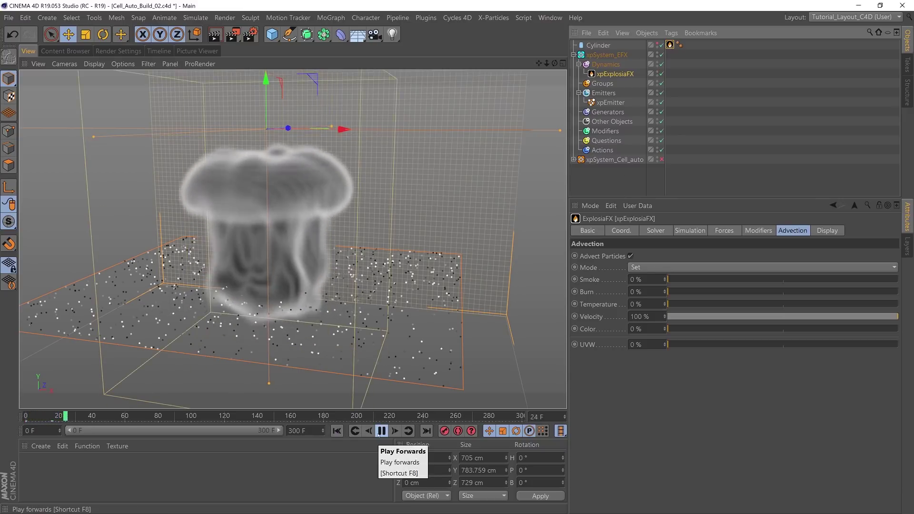
pyautogui.click(382, 431)
pyautogui.scroll(-6, 333, 222)
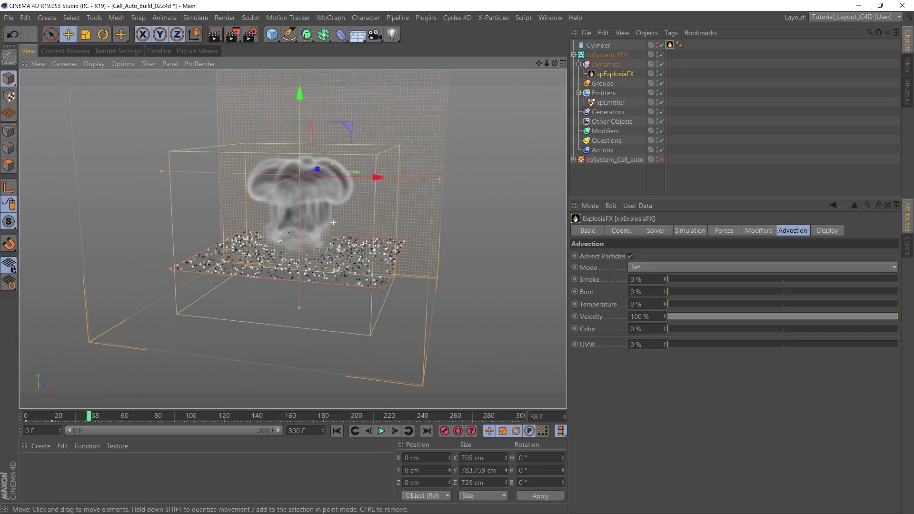
pyautogui.click(336, 431)
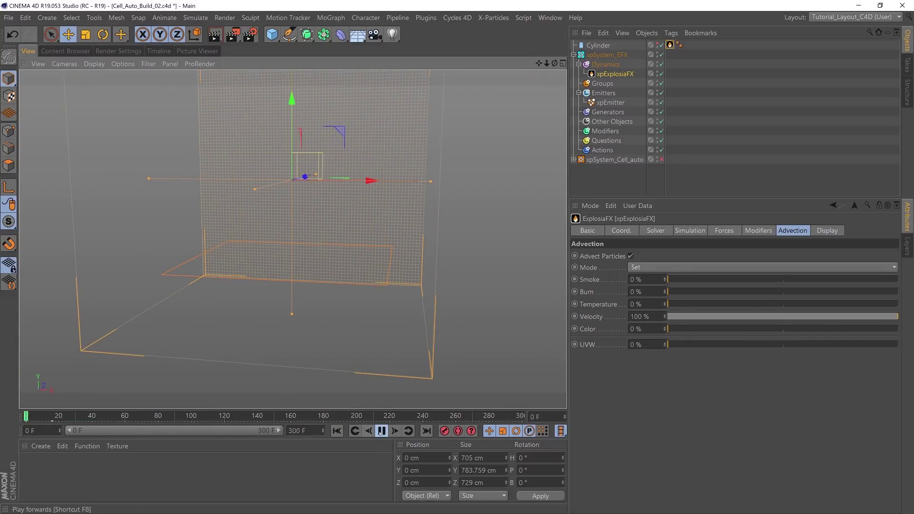
pyautogui.click(381, 431)
pyautogui.click(382, 431)
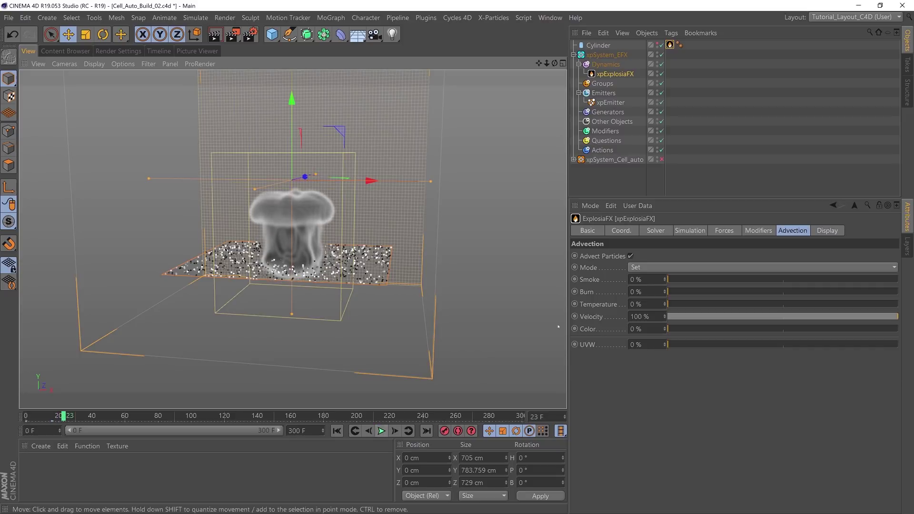
# - Set the Pressure in the Cylinder's xpExplosiaFX Source tag to 8000 at frame 0
pyautogui.click(670, 45)
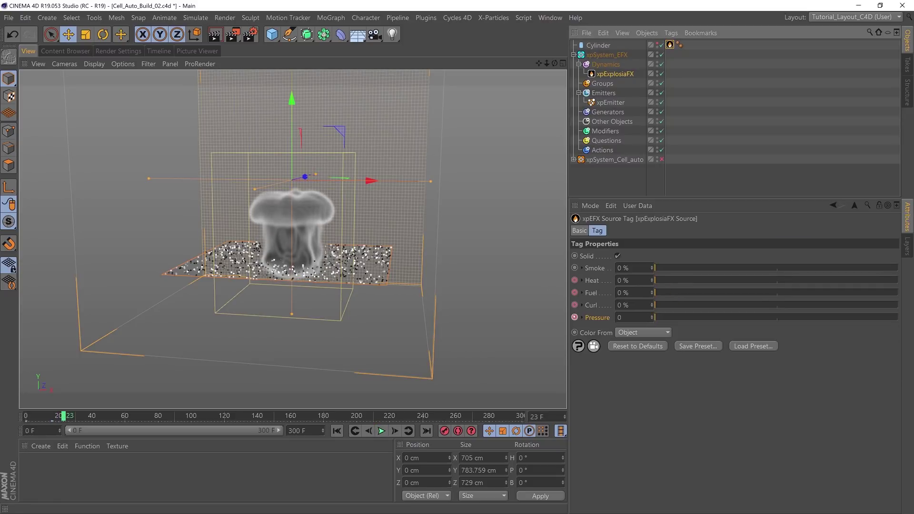
pyautogui.moveTo(64, 417); pyautogui.dragTo(26, 417)
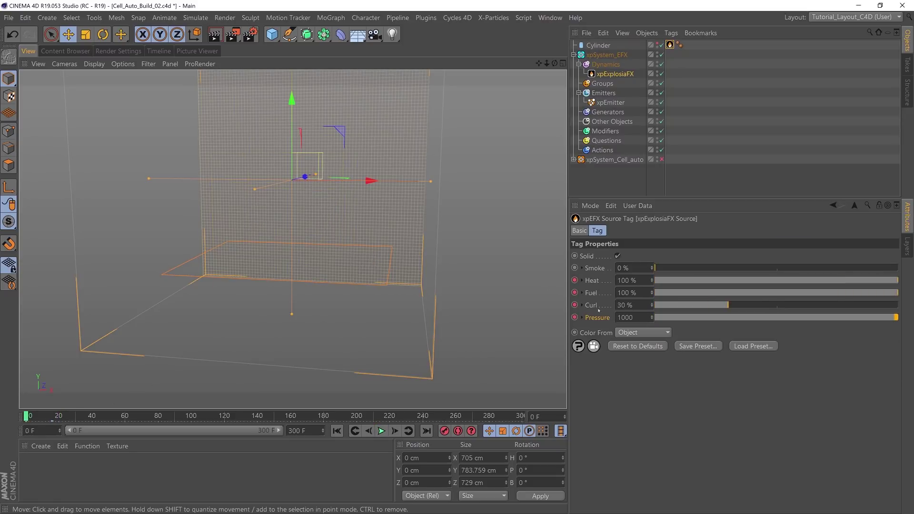
pyautogui.click(624, 318)
pyautogui.write('8000')
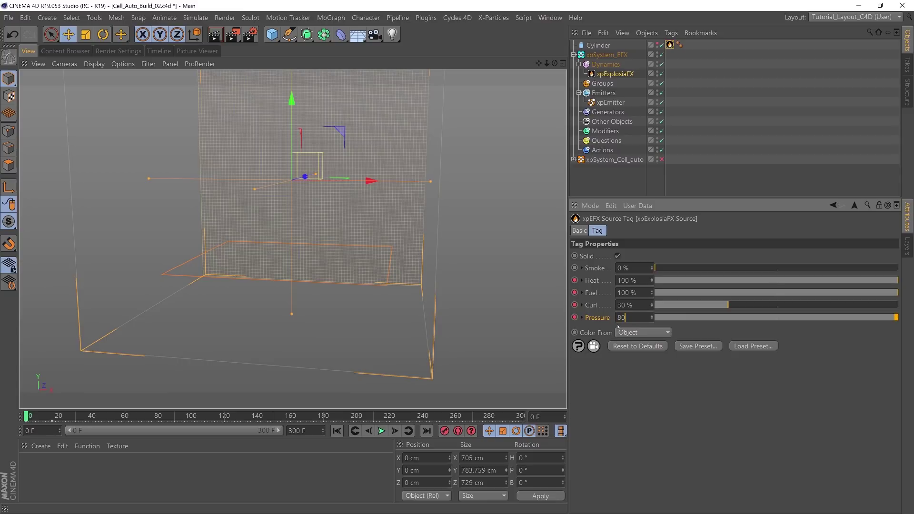
pyautogui.press('Return')
# - Play the stronger burst to frame 183, and replay it from the first frame to frame 46 to examine the particle motion
pyautogui.click(382, 431)
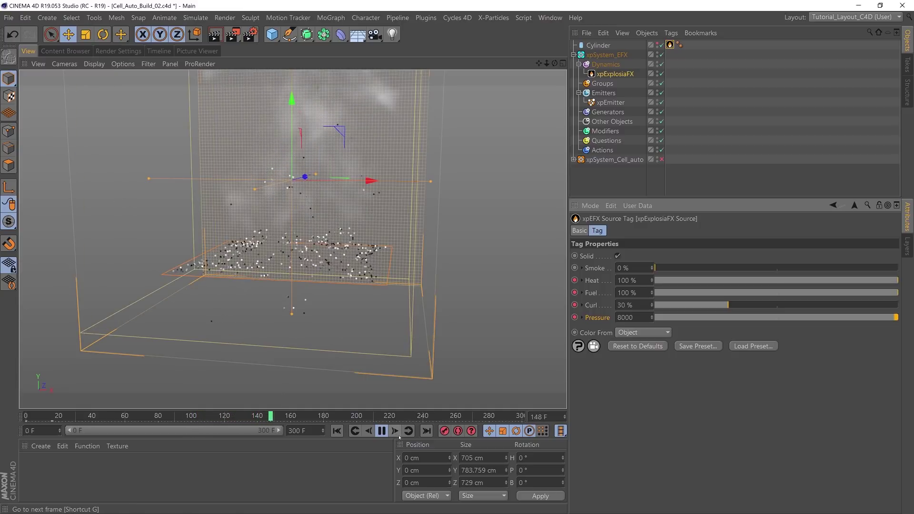
pyautogui.click(382, 431)
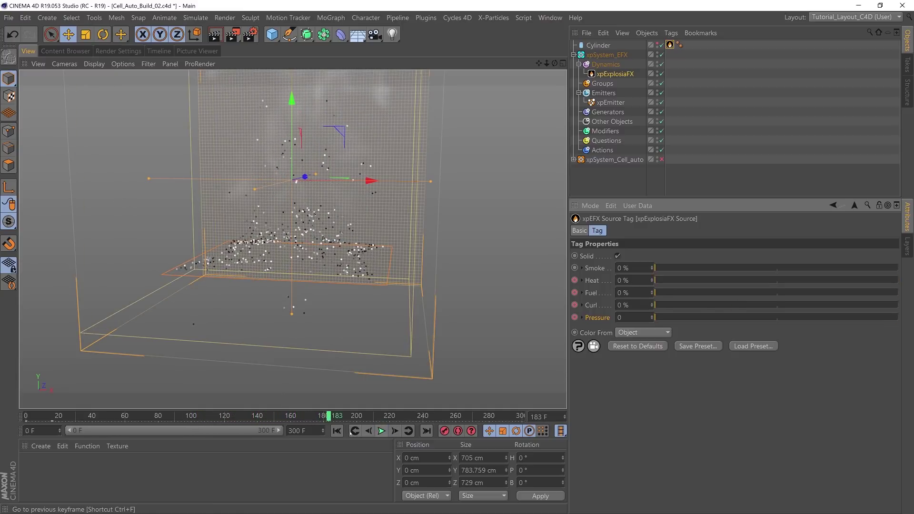
pyautogui.click(340, 432)
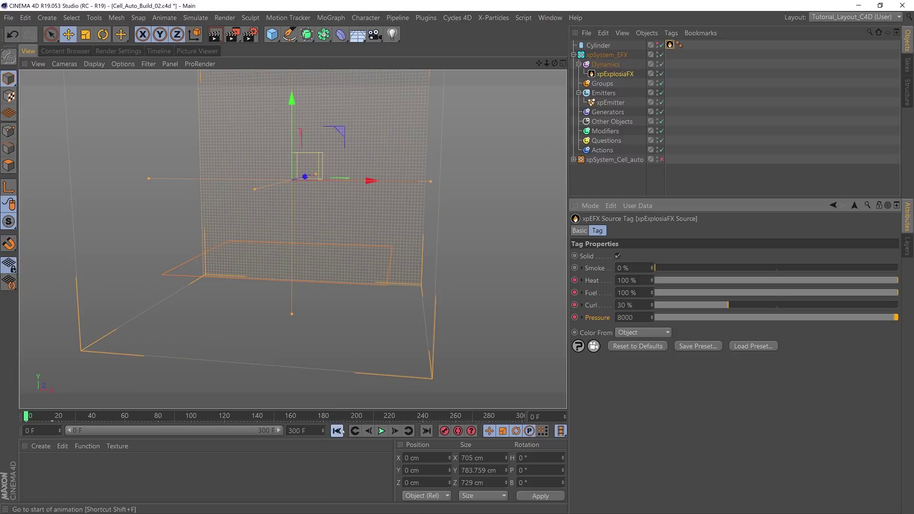
pyautogui.click(381, 431)
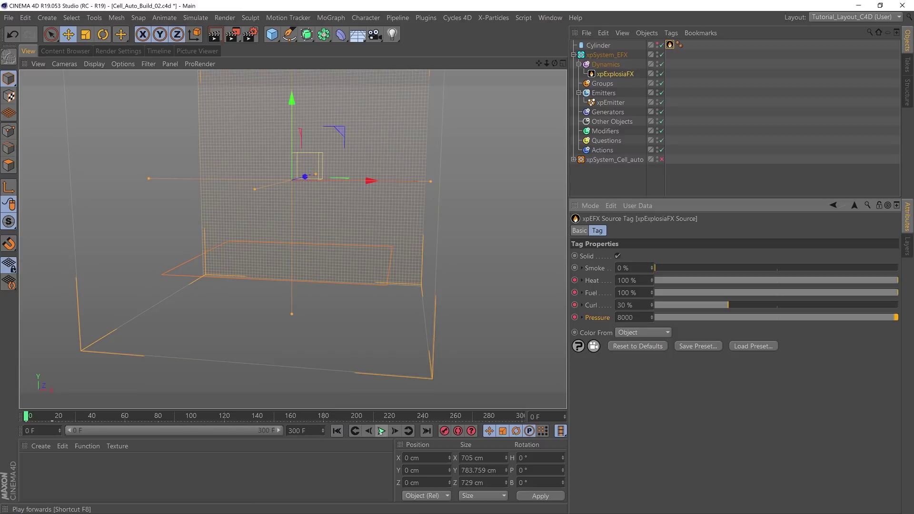
pyautogui.click(382, 435)
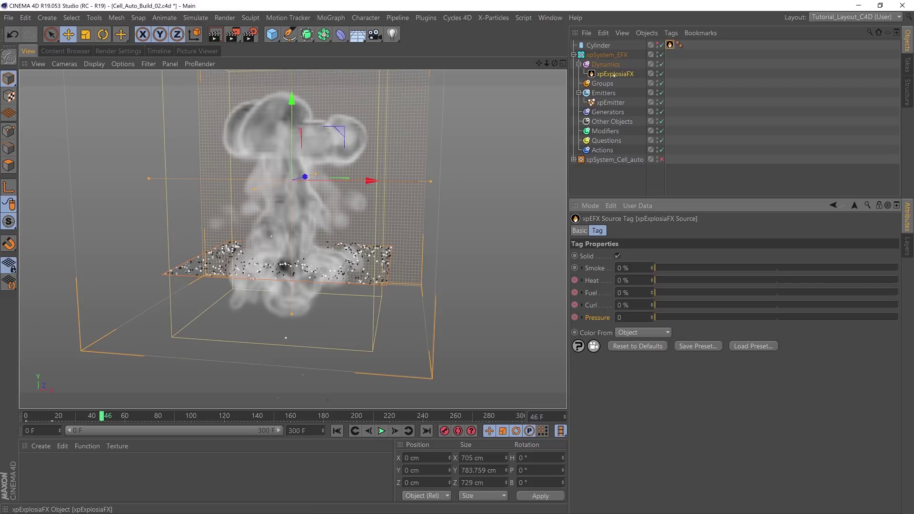
# - Lower the Gravity in xpExplosiaFX's simulation buoyancy settings to 1.2 cm and return to the first frame
pyautogui.click(614, 74)
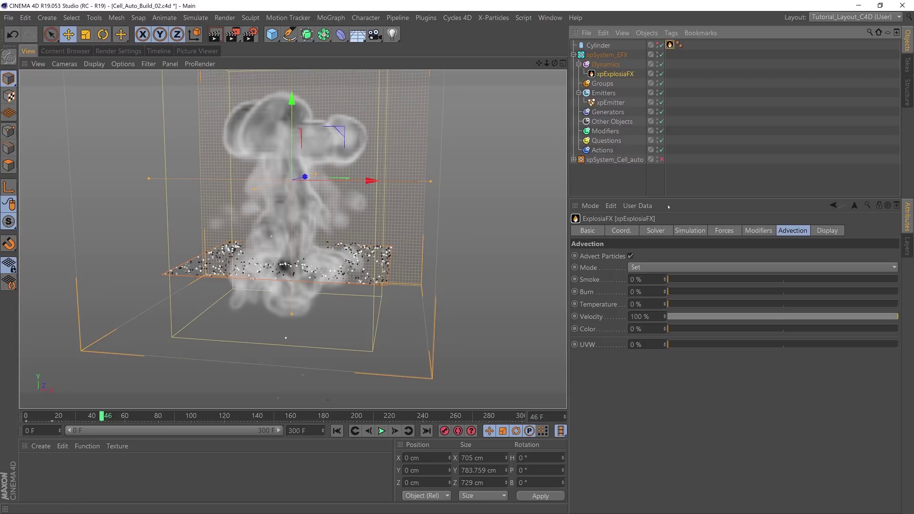
pyautogui.click(691, 231)
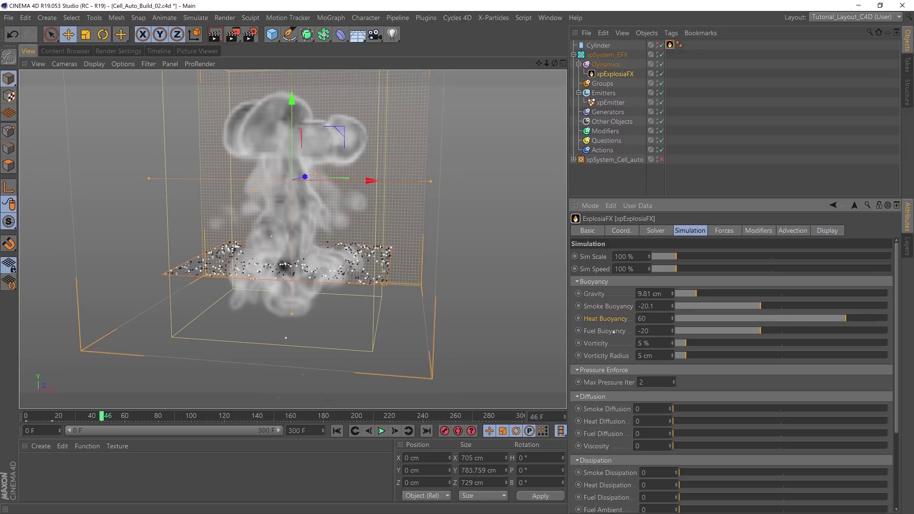
pyautogui.moveTo(697, 295); pyautogui.dragTo(680, 297)
pyautogui.click(337, 431)
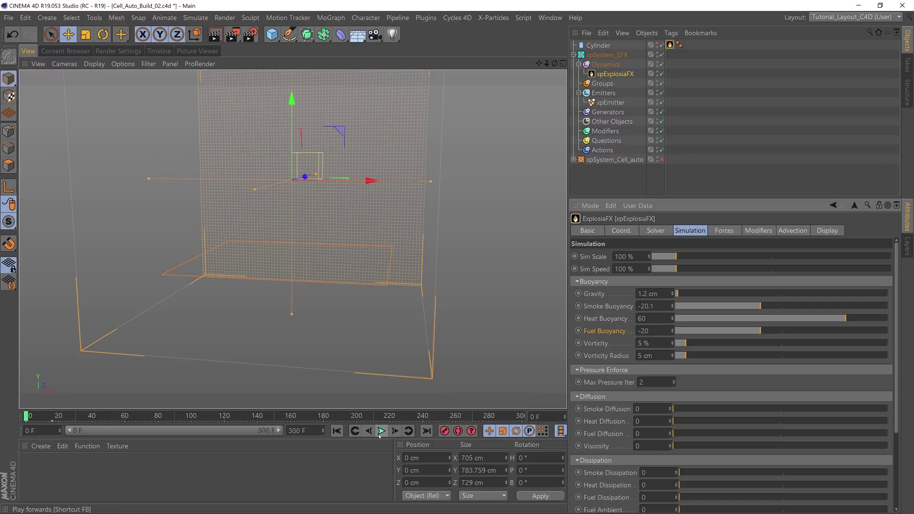
# - Play the simulation to frame 295, hiding xpExplosiaFX in the viewport during playback, and rewind to the first frame
pyautogui.click(381, 431)
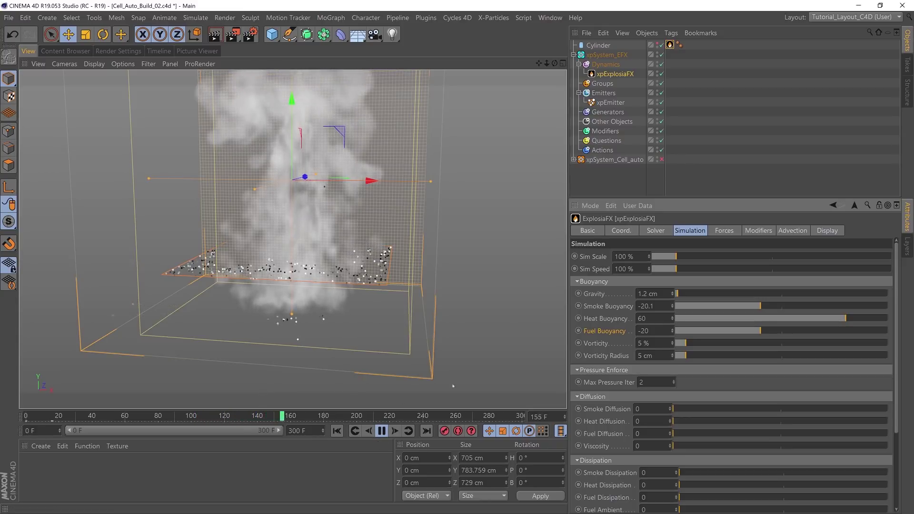
pyautogui.click(658, 72)
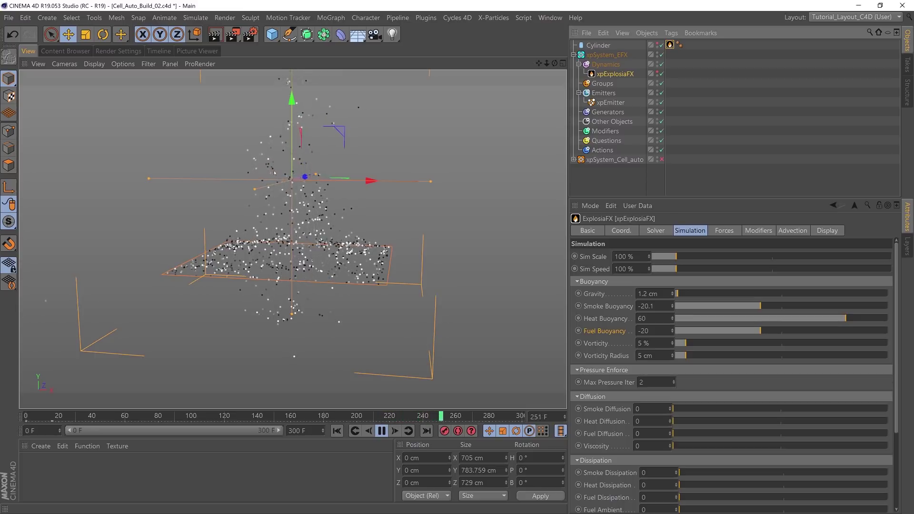
pyautogui.click(382, 430)
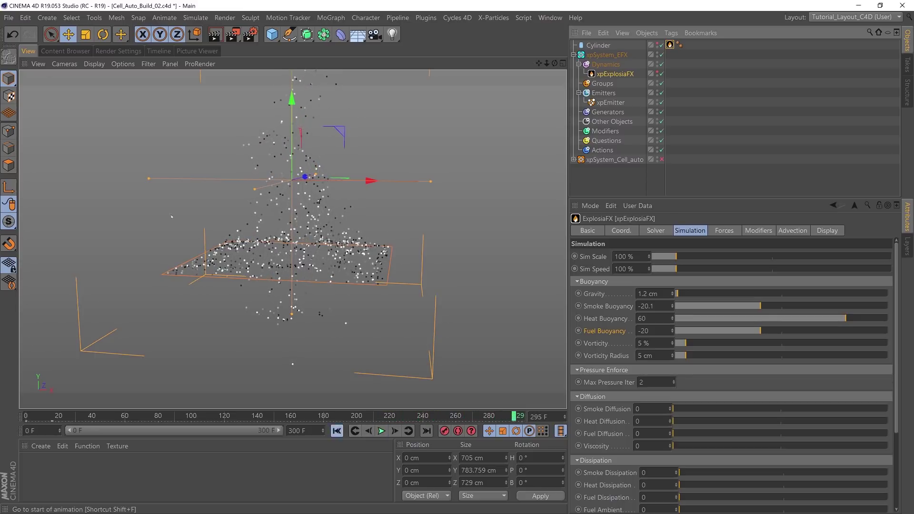
pyautogui.click(337, 431)
# - Widen the source Cylinder to about 137 cm in X and Z and play the simulation to examine the particle spread
pyautogui.click(599, 45)
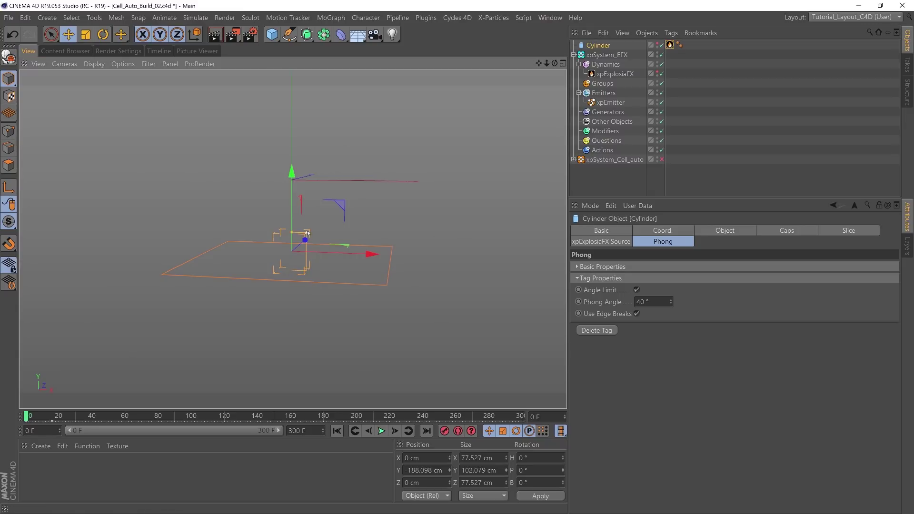
pyautogui.moveTo(304, 233); pyautogui.dragTo(317, 234)
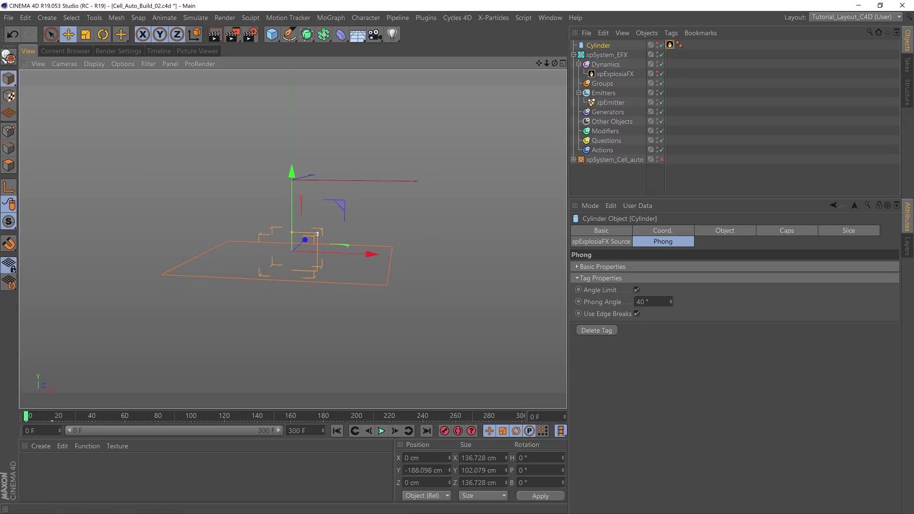
pyautogui.click(382, 431)
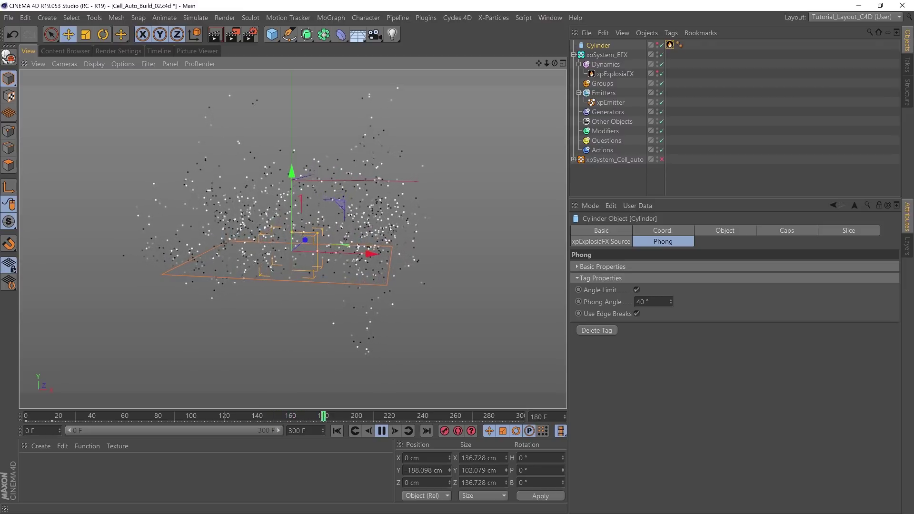
pyautogui.scroll(10, 317, 247)
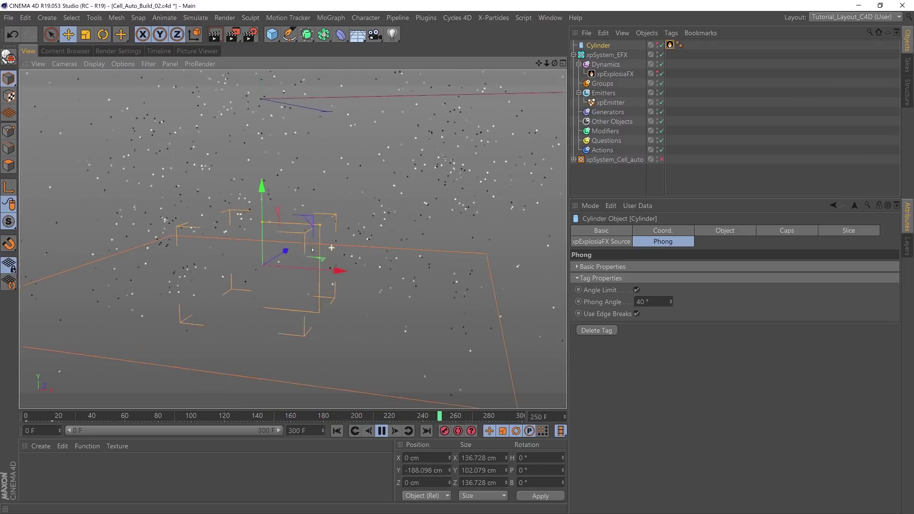
pyautogui.keyDown('alt'); pyautogui.moveTo(313, 250); pyautogui.dragTo(292, 238); pyautogui.keyUp('alt')
pyautogui.keyDown('alt'); pyautogui.moveTo(292, 239); pyautogui.dragTo(320, 288, button='middle'); pyautogui.keyUp('alt')
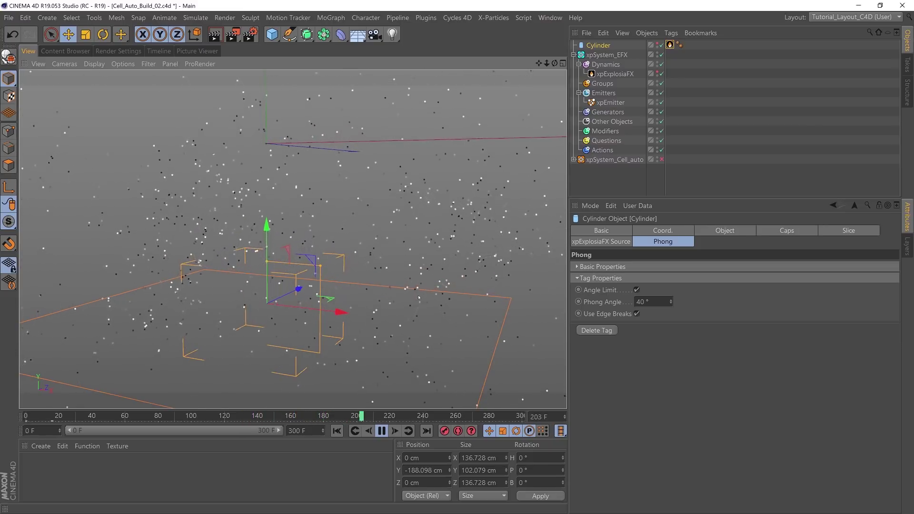
# - Re-enable xpSystem_Cell_auto, replay it together with the advected particles from the first frame, and rewind
pyautogui.click(661, 160)
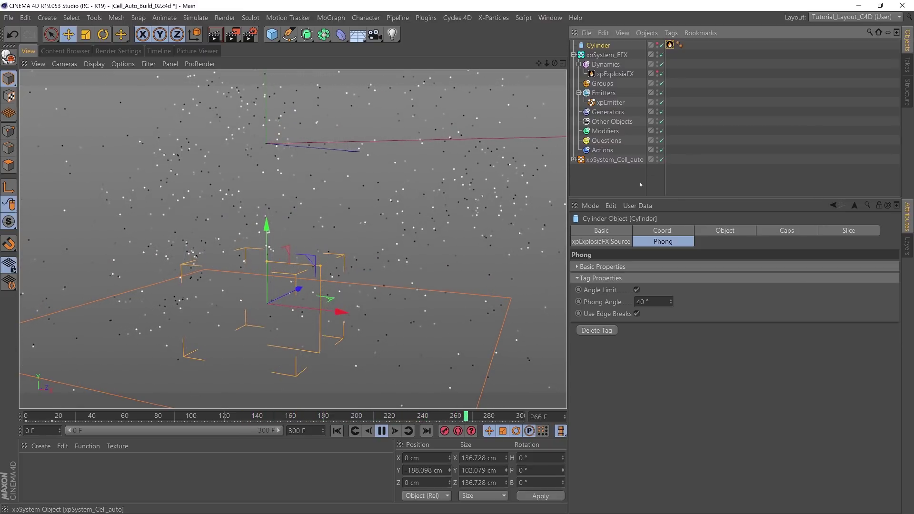
pyautogui.click(338, 431)
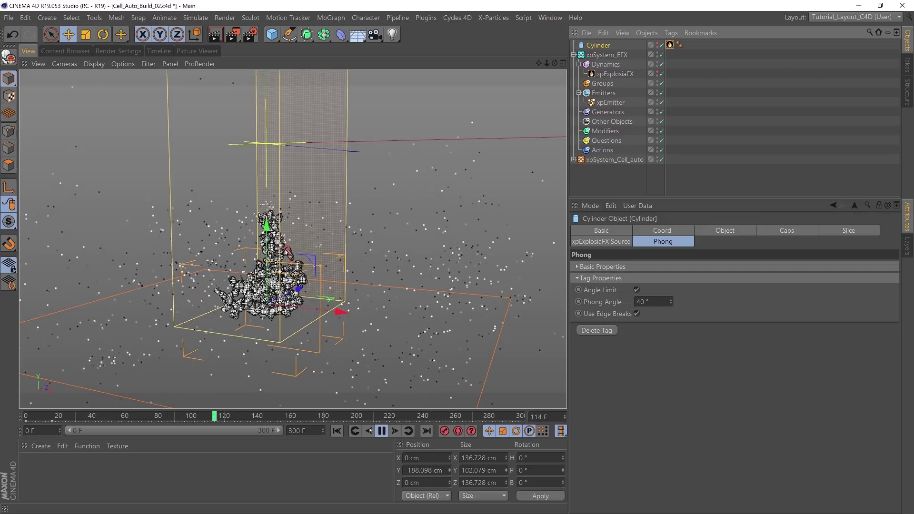
pyautogui.click(337, 431)
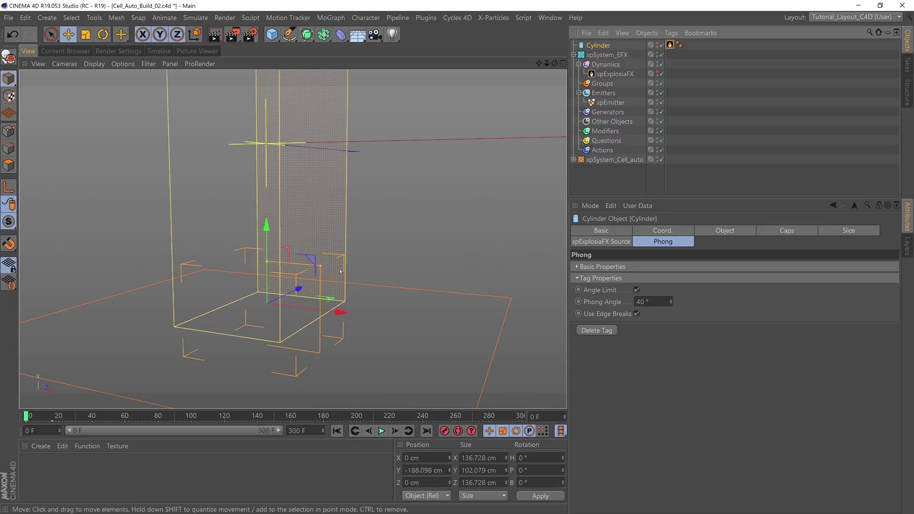
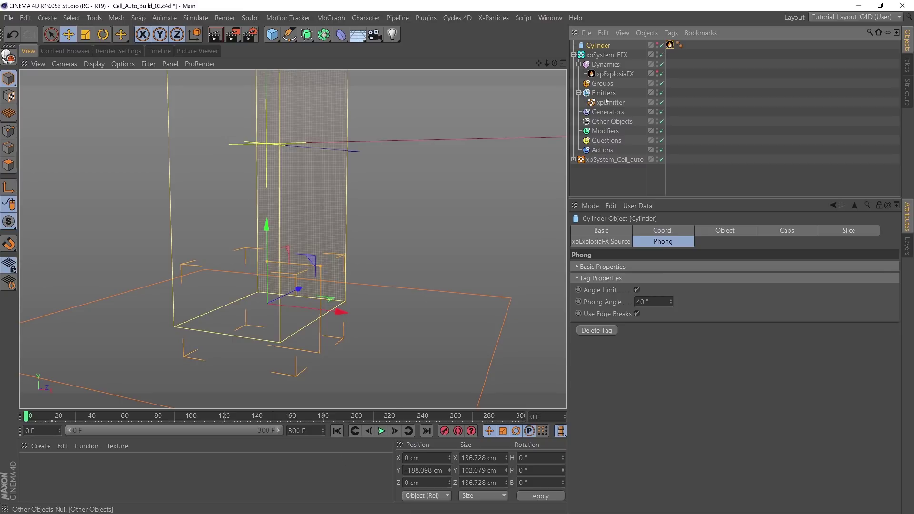
# - Disable xpSystem_EFX and play the Cellular Automata growth on its own to frame 126
pyautogui.click(573, 54)
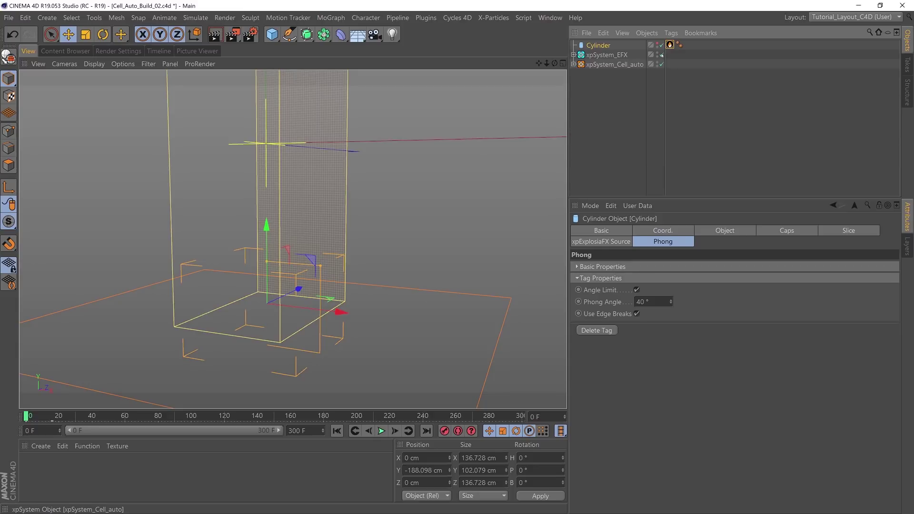
pyautogui.click(661, 55)
pyautogui.press('F8')
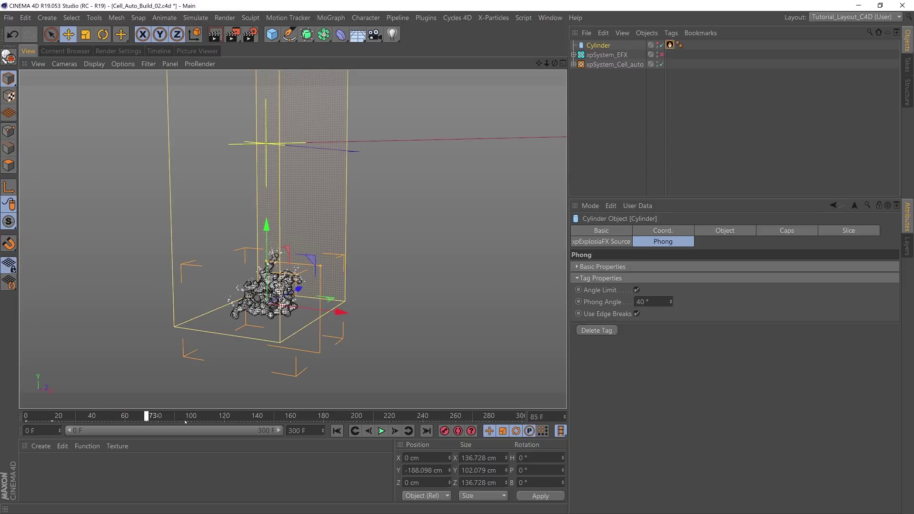
pyautogui.moveTo(231, 422); pyautogui.dragTo(234, 422)
# - Frame the meshed structure from a low angle, checking its growth at frame 173, and return to the first frame
pyautogui.keyDown('alt'); pyautogui.moveTo(266, 295); pyautogui.dragTo(362, 295, button='right'); pyautogui.keyUp('alt')
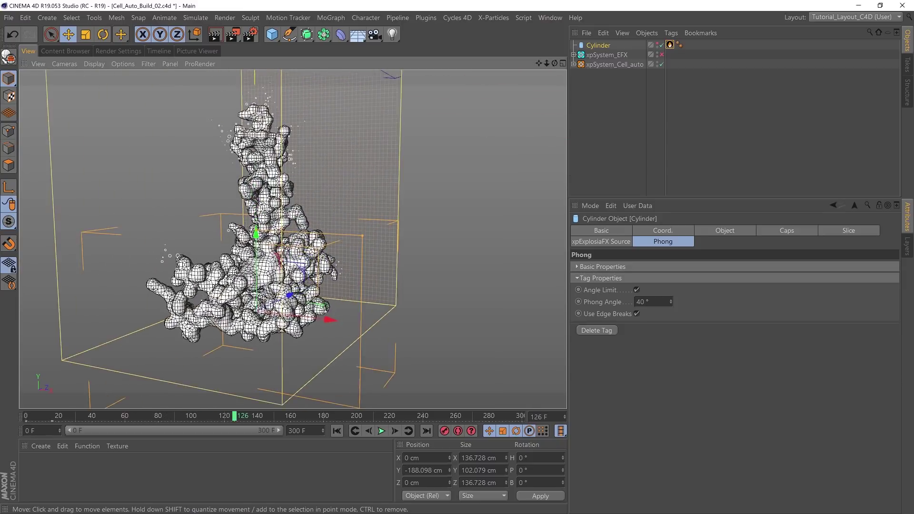
pyautogui.keyDown('alt'); pyautogui.moveTo(285, 285); pyautogui.dragTo(290, 364, button='middle'); pyautogui.keyUp('alt')
pyautogui.keyDown('alt'); pyautogui.moveTo(285, 286); pyautogui.dragTo(305, 248); pyautogui.keyUp('alt')
pyautogui.keyDown('alt'); pyautogui.moveTo(286, 309); pyautogui.dragTo(297, 255, button='middle'); pyautogui.keyUp('alt')
pyautogui.moveTo(297, 254)
pyautogui.keyDown('alt'); pyautogui.mouseDown()
pyautogui.moveTo(288, 262)
pyautogui.moveTo(296, 242)
pyautogui.mouseUp(); pyautogui.keyUp('alt')
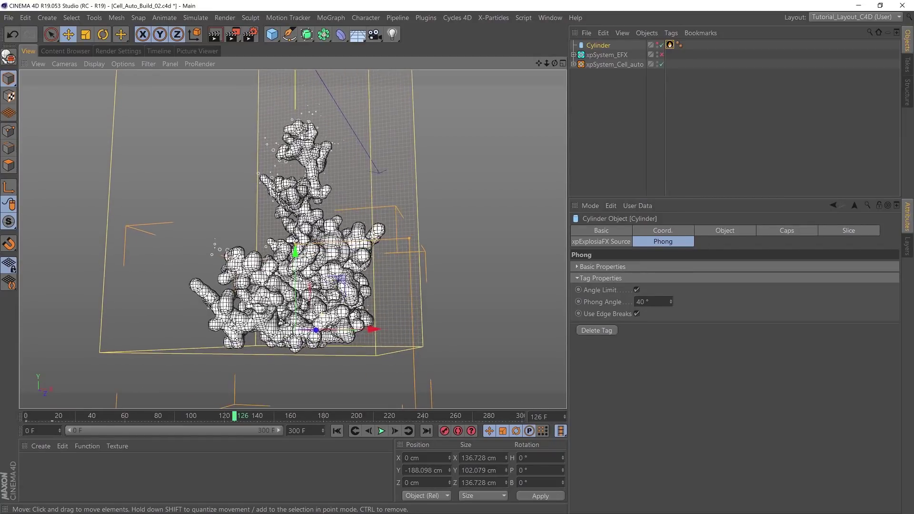
pyautogui.moveTo(235, 416); pyautogui.dragTo(314, 416)
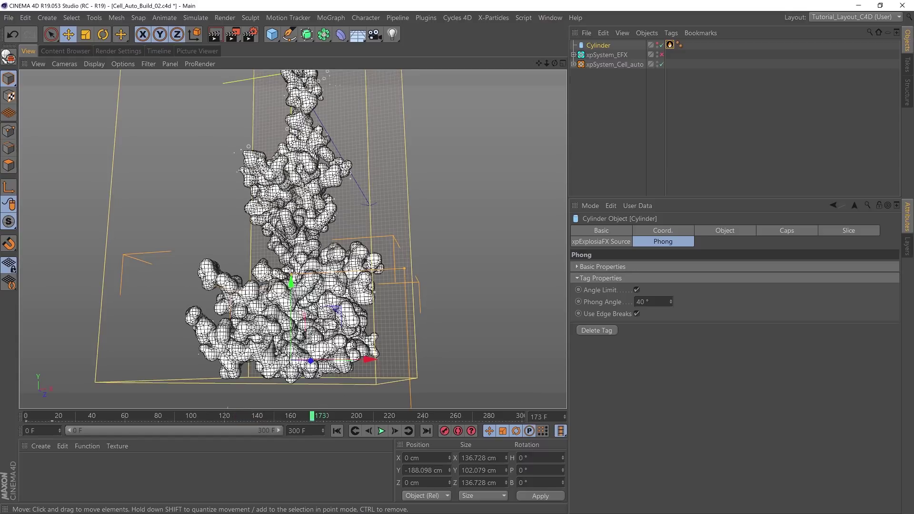
pyautogui.keyDown('alt'); pyautogui.moveTo(302, 189); pyautogui.dragTo(304, 189, button='right'); pyautogui.keyUp('alt')
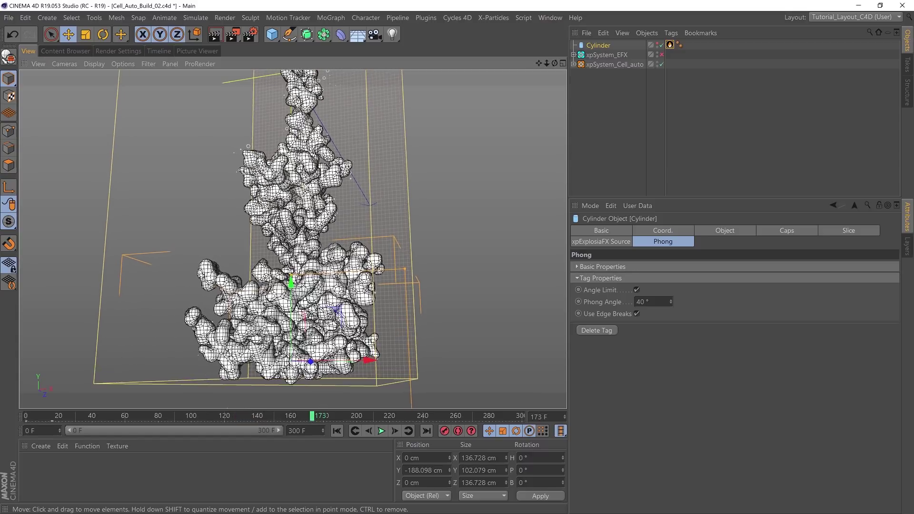
pyautogui.keyDown('alt'); pyautogui.moveTo(304, 189); pyautogui.dragTo(312, 212, button='middle'); pyautogui.keyUp('alt')
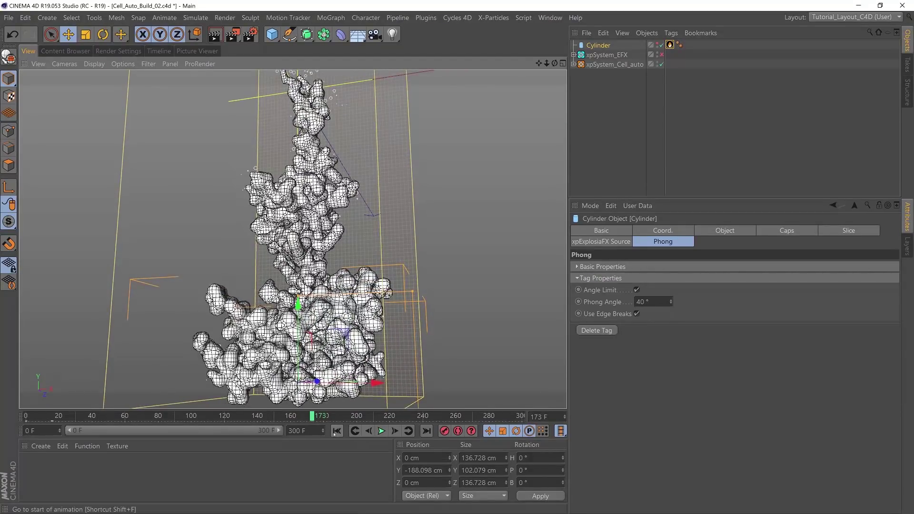
pyautogui.click(337, 431)
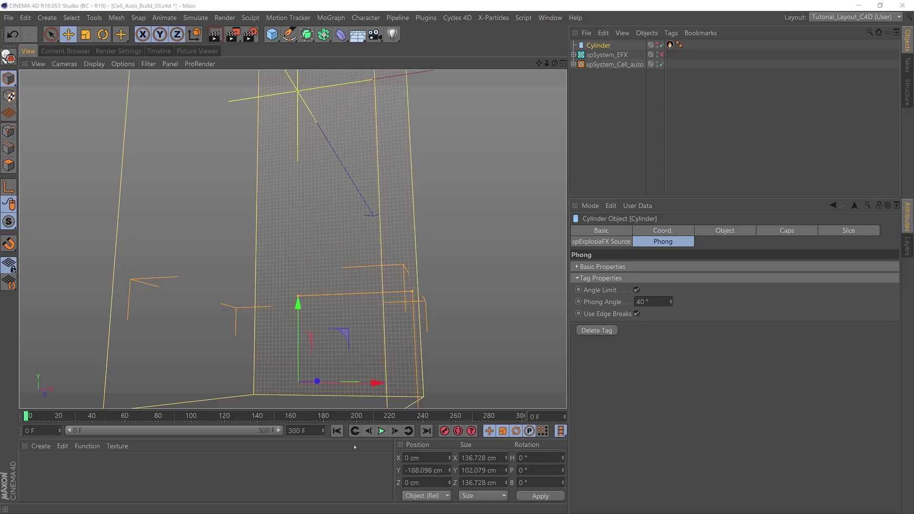
# - Add a camera from the current low-angle view and inspect its placement from outside
pyautogui.click(375, 34)
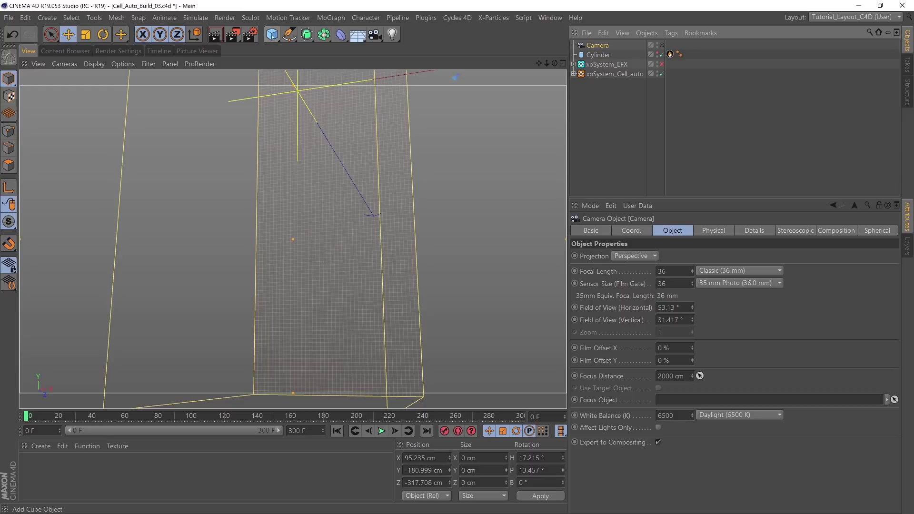
pyautogui.keyDown('alt'); pyautogui.moveTo(298, 181); pyautogui.dragTo(359, 193); pyautogui.keyUp('alt')
pyautogui.keyDown('alt'); pyautogui.moveTo(357, 193); pyautogui.dragTo(293, 203, button='right'); pyautogui.keyUp('alt')
pyautogui.keyDown('alt'); pyautogui.moveTo(293, 203); pyautogui.dragTo(304, 247); pyautogui.keyUp('alt')
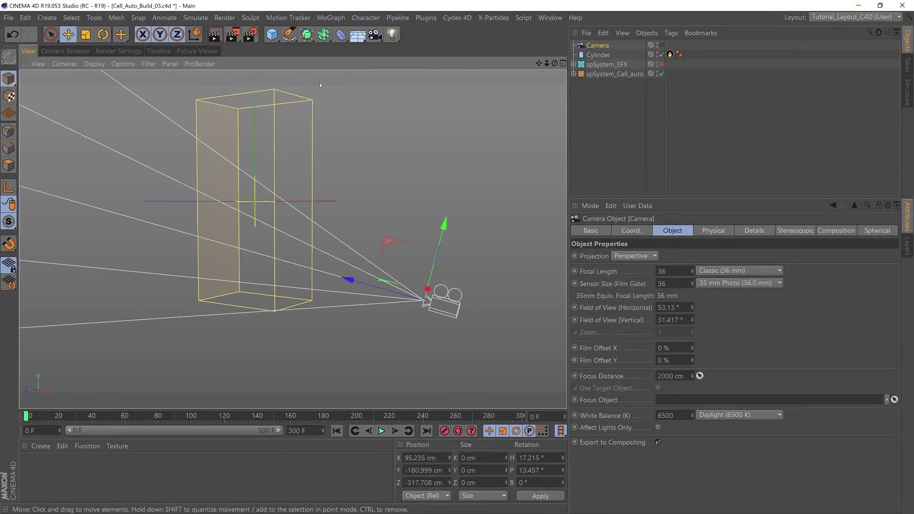
# - Add a null named Cam_Controller and make the Camera its child
pyautogui.moveTo(271, 35); pyautogui.dragTo(298, 46)
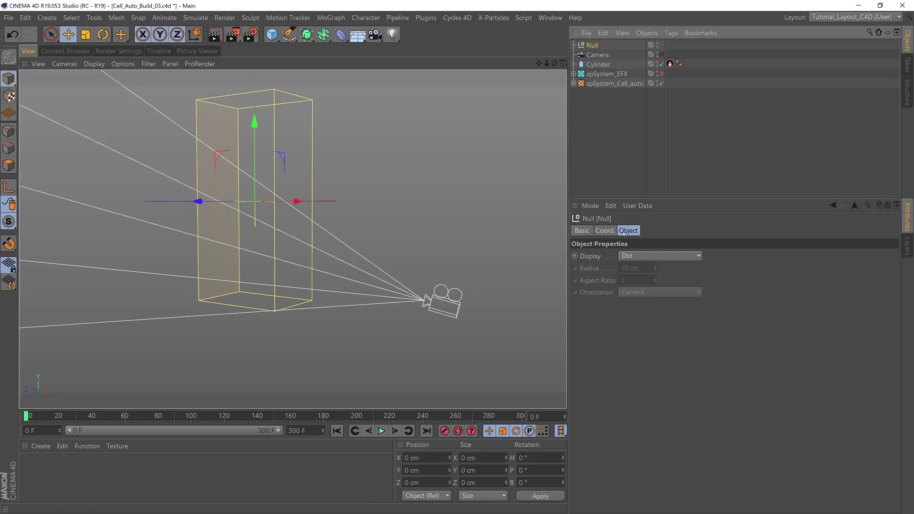
pyautogui.click(589, 232)
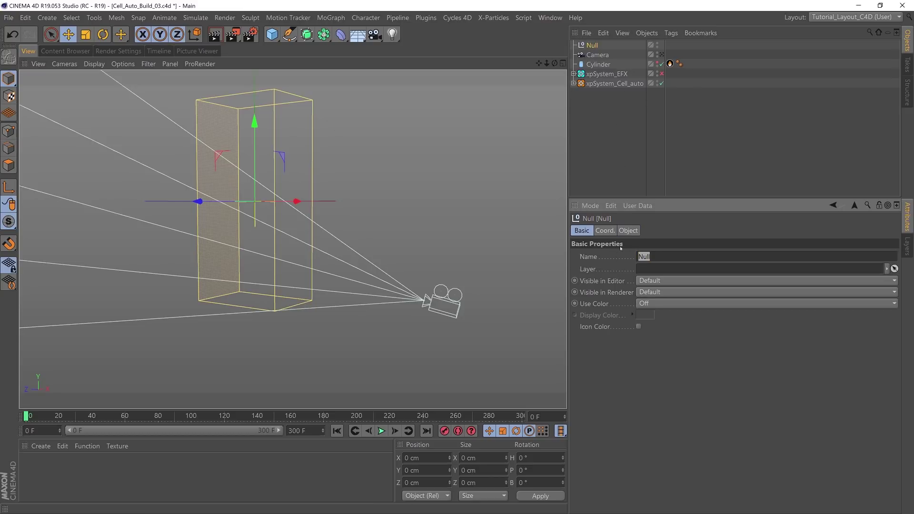
pyautogui.write('Cam_Controler')
pyautogui.press('Return')
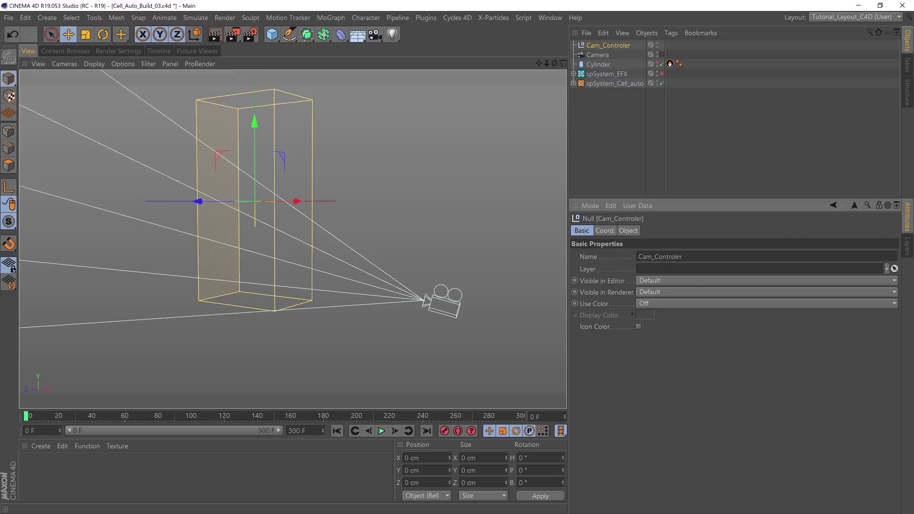
pyautogui.write('l')
pyautogui.press('Return')
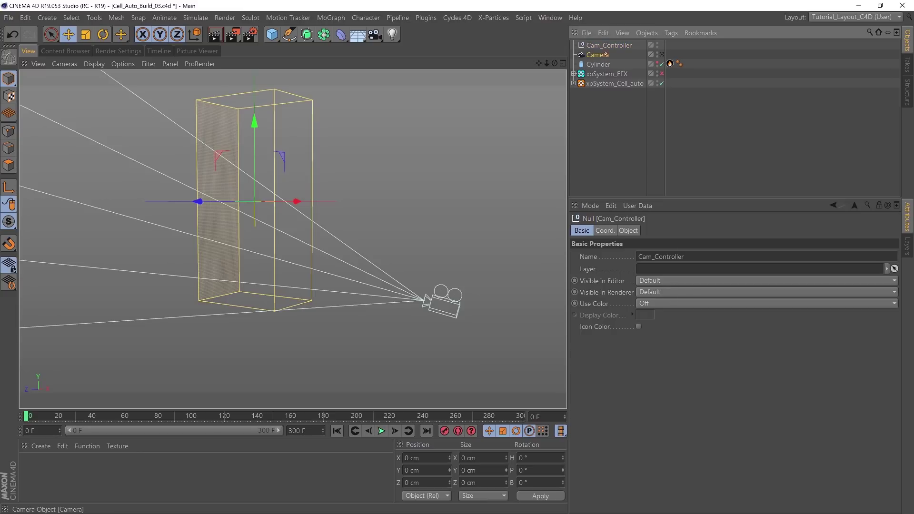
pyautogui.moveTo(610, 47); pyautogui.dragTo(610, 46)
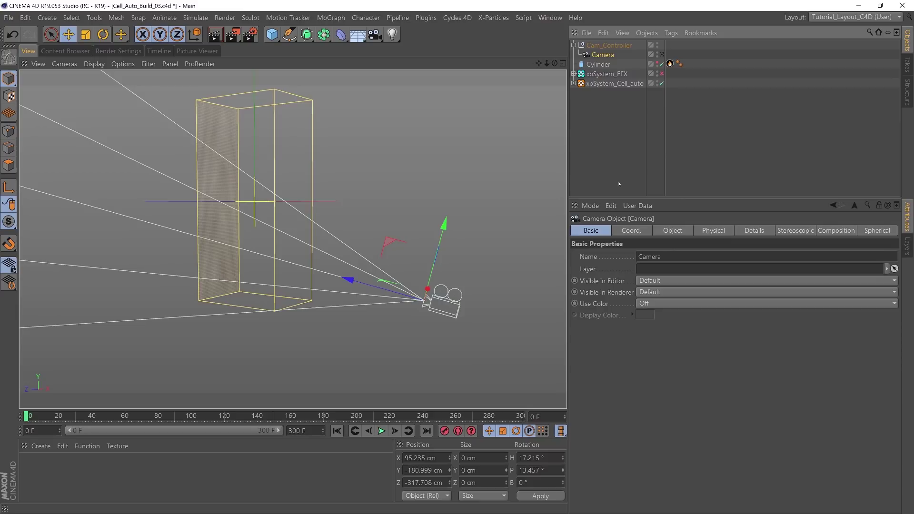
# - Try lowering Cam_Controller about 10 cm along Y with its camera and undo the move
pyautogui.click(609, 45)
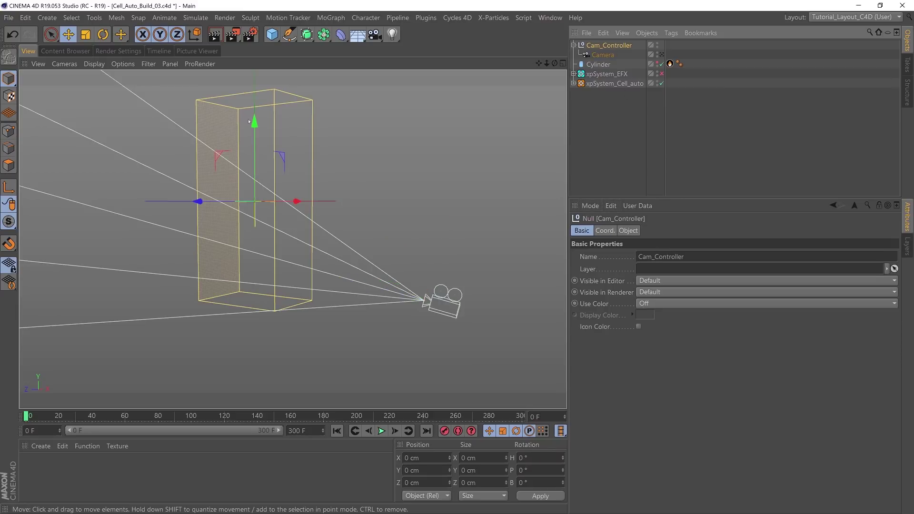
pyautogui.moveTo(255, 121)
pyautogui.mouseDown()
pyautogui.moveTo(255, 130)
pyautogui.moveTo(252, 111)
pyautogui.moveTo(252, 148)
pyautogui.moveTo(253, 136)
pyautogui.mouseUp()
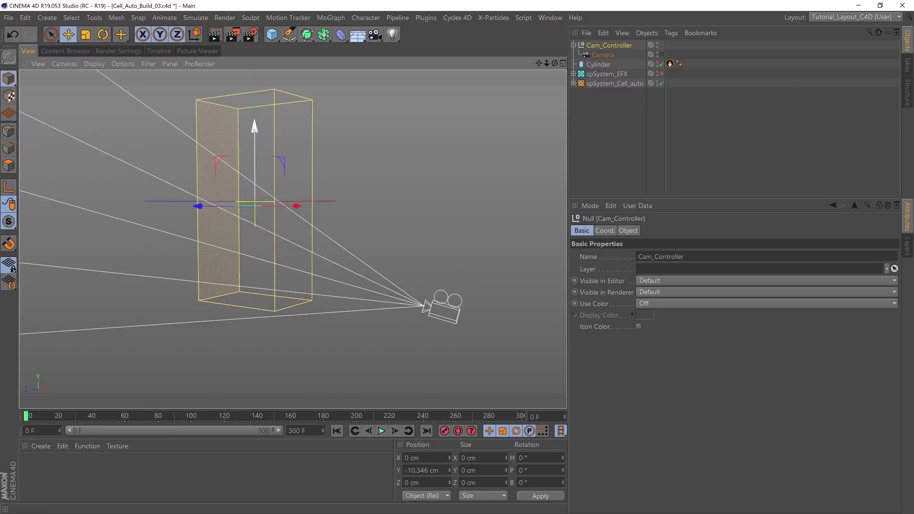
pyautogui.hotkey('ctrl', 'z')
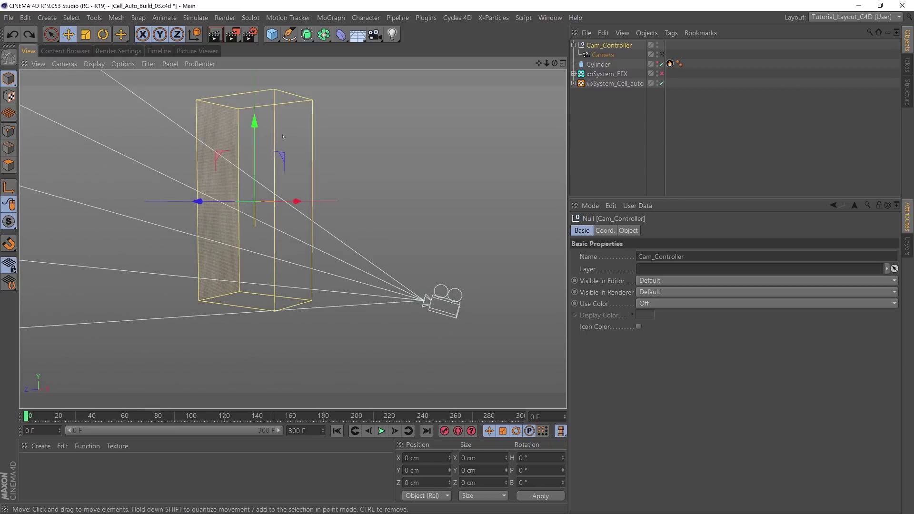
# - Look through the Camera, lock movement to the Y axis only, and test-move Cam_Controller before undoing that move
pyautogui.click(662, 54)
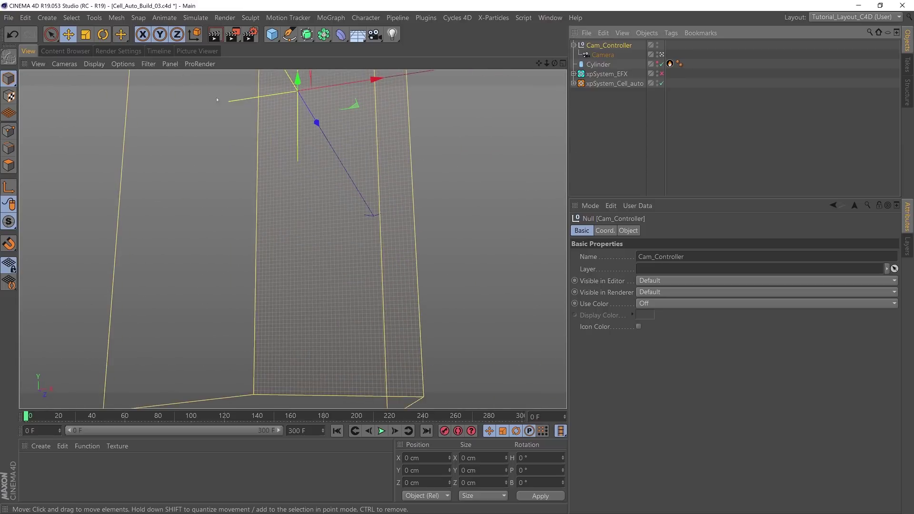
pyautogui.click(68, 34)
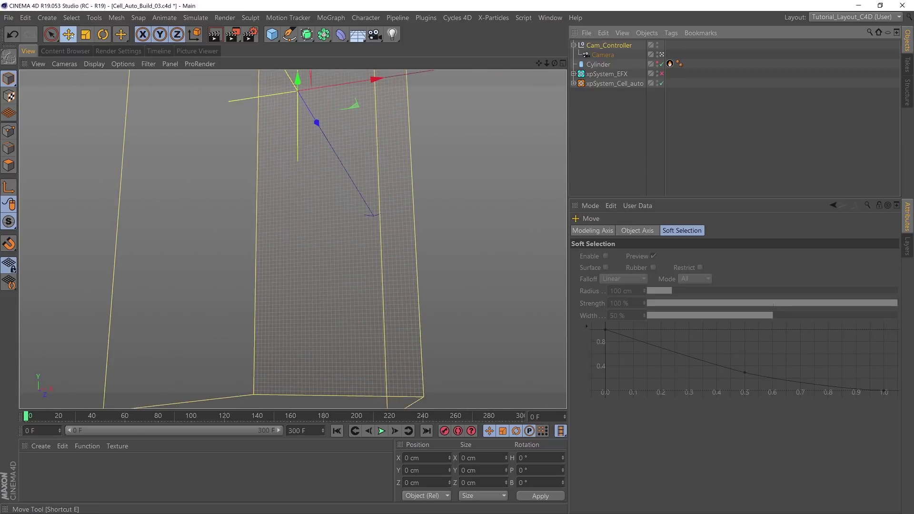
pyautogui.click(141, 34)
pyautogui.click(177, 35)
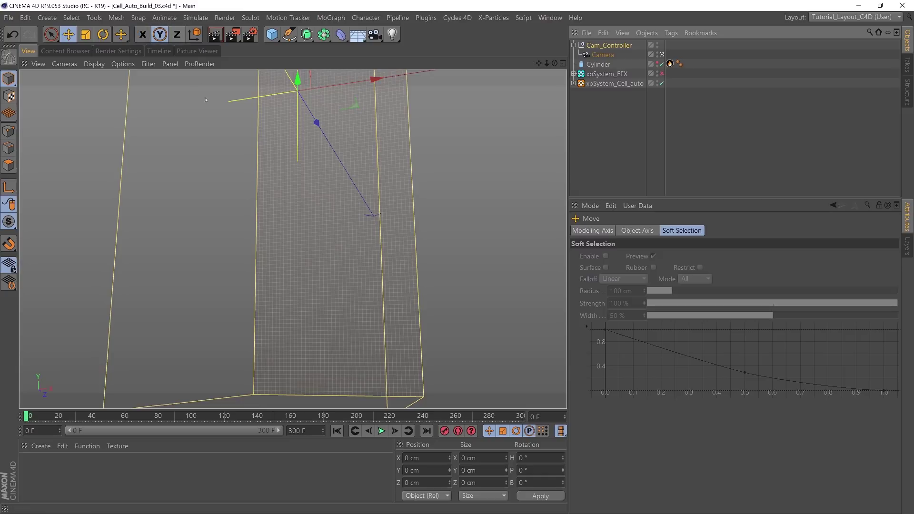
pyautogui.moveTo(165, 178)
pyautogui.mouseDown()
pyautogui.moveTo(172, 187)
pyautogui.moveTo(157, 166)
pyautogui.moveTo(167, 128)
pyautogui.moveTo(153, 176)
pyautogui.mouseUp()
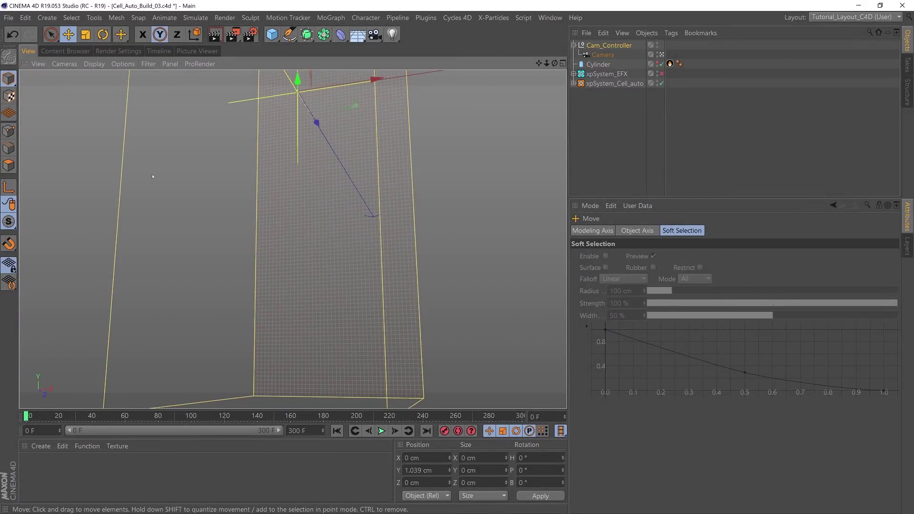
pyautogui.hotkey('ctrl', 'z')
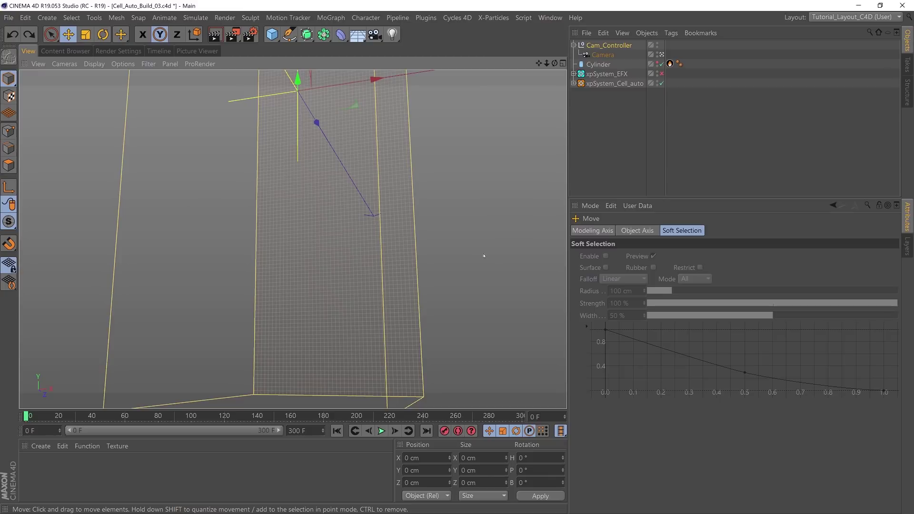
# - Keyframe Cam_Controller's Y position at 0 cm on frame 0
pyautogui.click(609, 44)
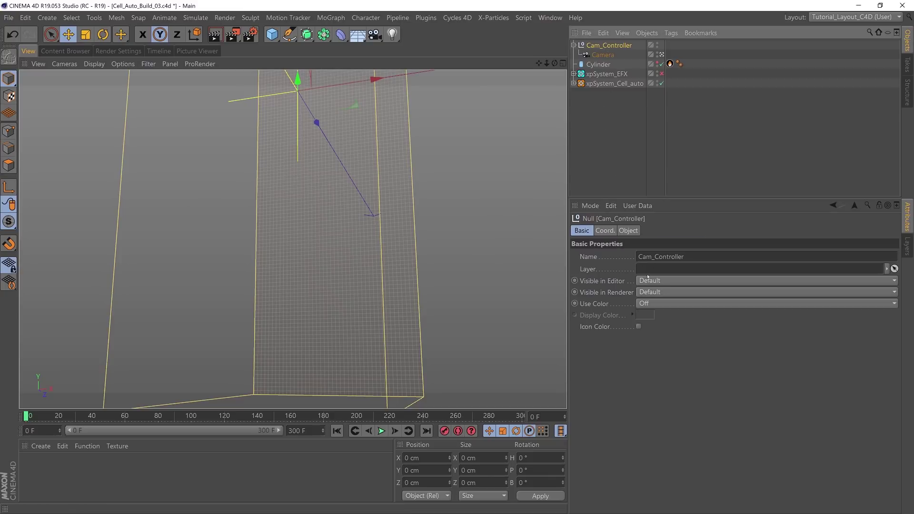
pyautogui.click(602, 231)
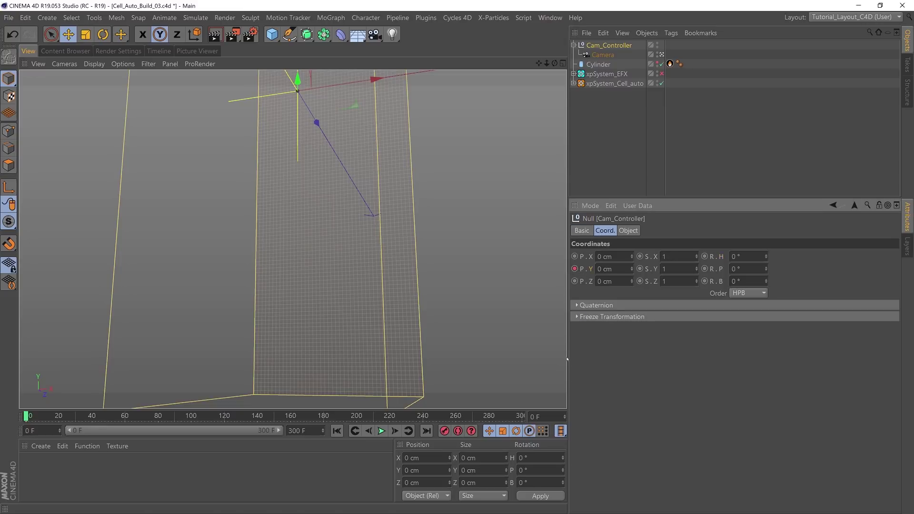
# - At frame 242, raise Cam_Controller to about 116.6 cm in Y through the Camera view and keyframe its Y position
pyautogui.moveTo(28, 417); pyautogui.dragTo(360, 431)
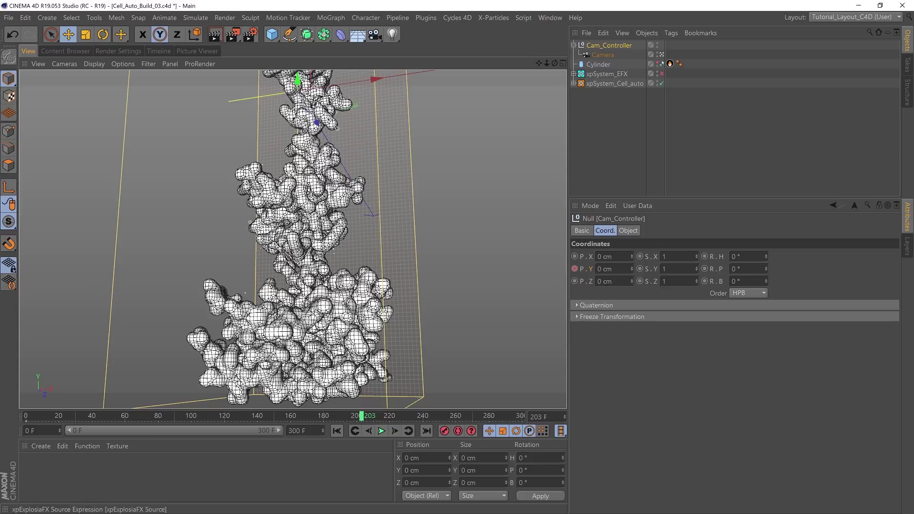
pyautogui.click(662, 55)
pyautogui.keyDown('alt'); pyautogui.moveTo(286, 225); pyautogui.dragTo(333, 225, button='right'); pyautogui.keyUp('alt')
pyautogui.moveTo(361, 416); pyautogui.dragTo(426, 431)
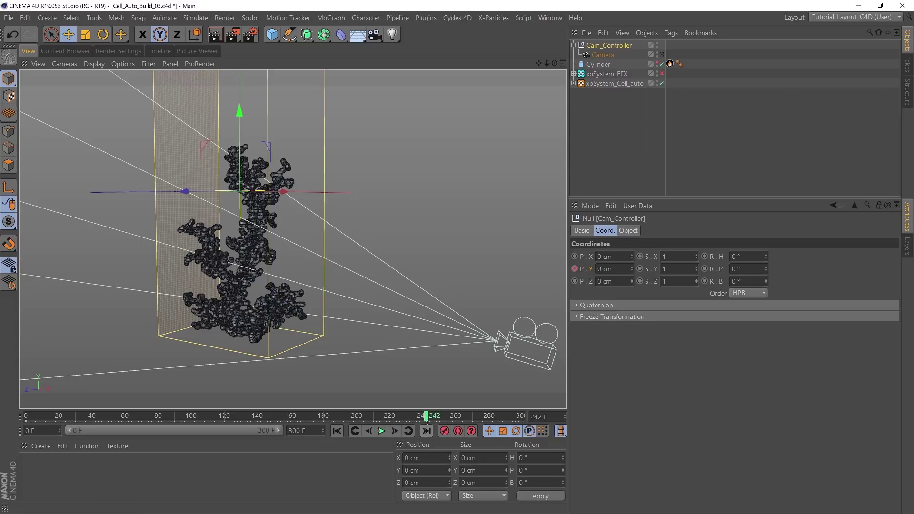
pyautogui.click(662, 54)
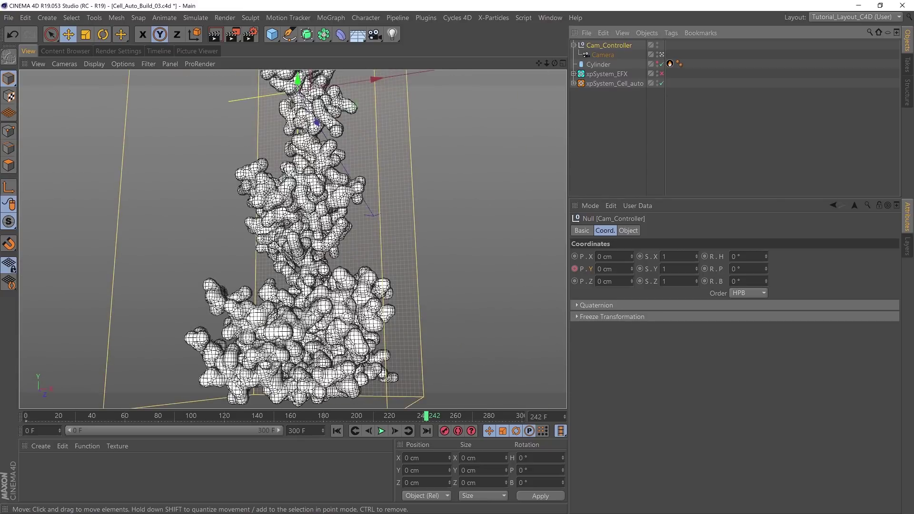
pyautogui.moveTo(298, 80); pyautogui.dragTo(215, 194)
pyautogui.click(575, 269)
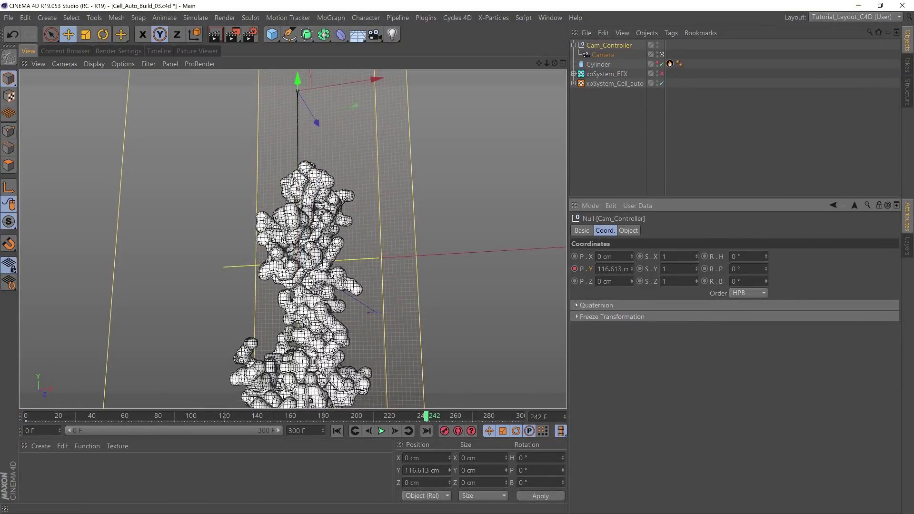
# - Play the animation from the first frame to check the camera's rise against the structure's growth, and rewind
pyautogui.click(337, 431)
pyautogui.click(381, 430)
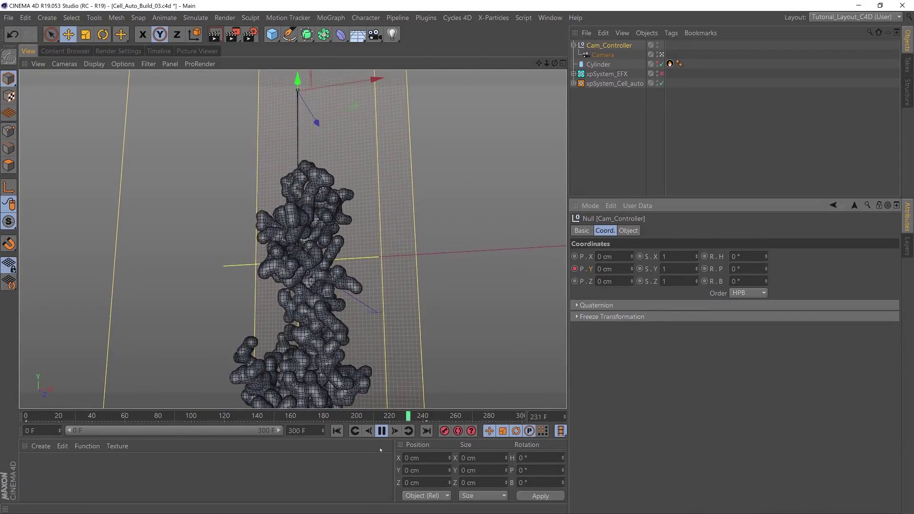
pyautogui.click(337, 431)
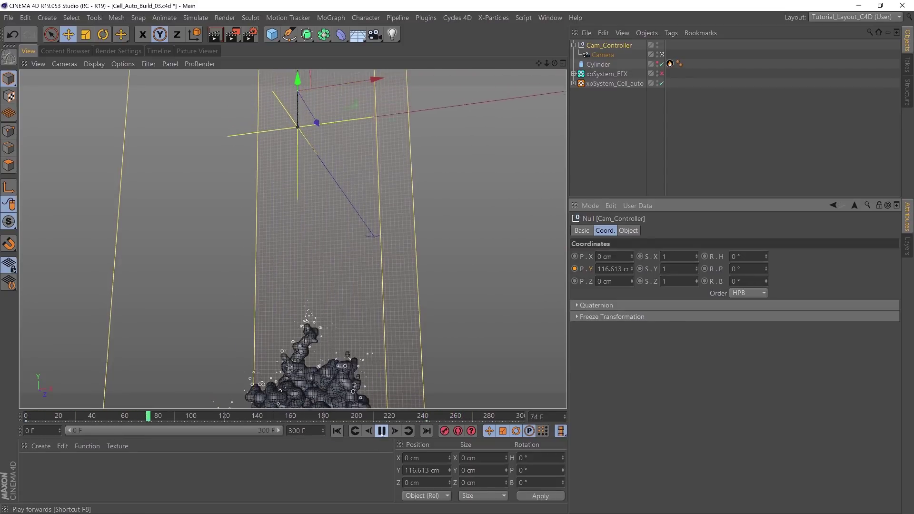
pyautogui.click(382, 434)
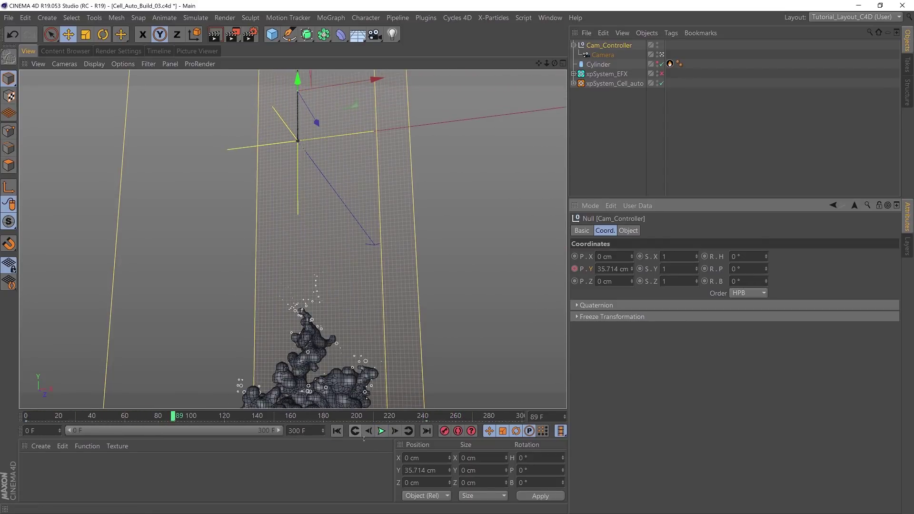
pyautogui.click(337, 431)
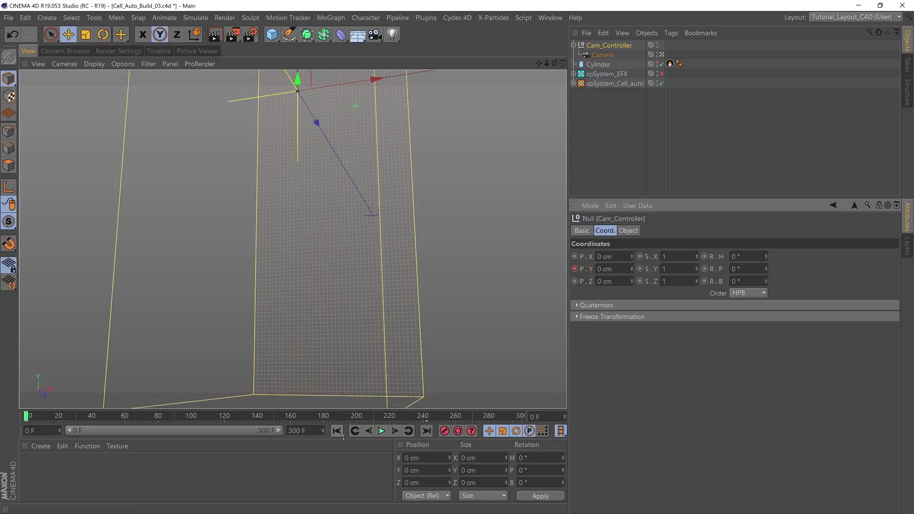
# - Shift Cam_Controller's Y position keys in the timeline to frames 5 and 247, and play the animation to check the timing
pyautogui.click(159, 51)
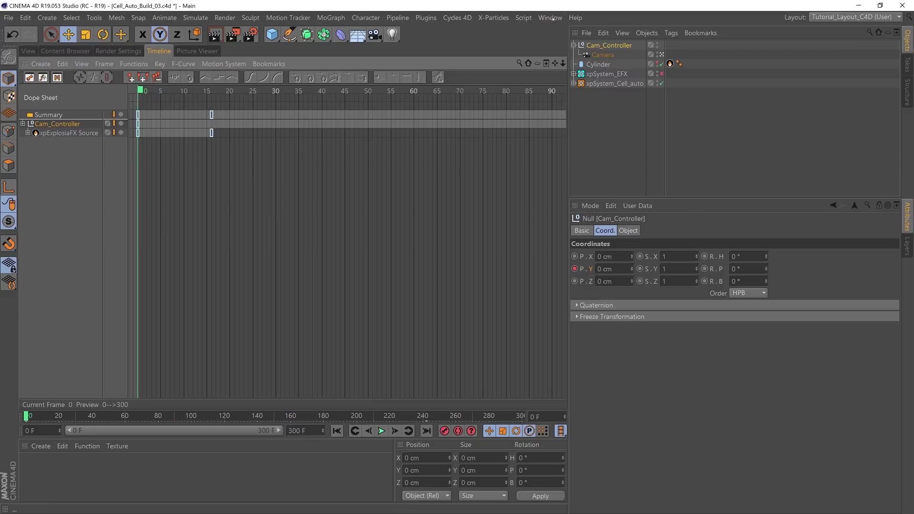
pyautogui.click(551, 18)
pyautogui.click(550, 18)
pyautogui.click(70, 126)
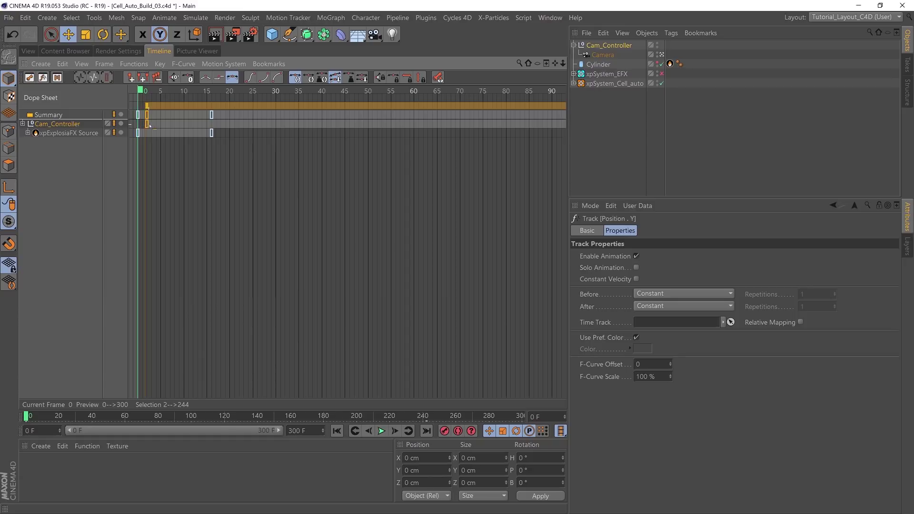
pyautogui.click(161, 124)
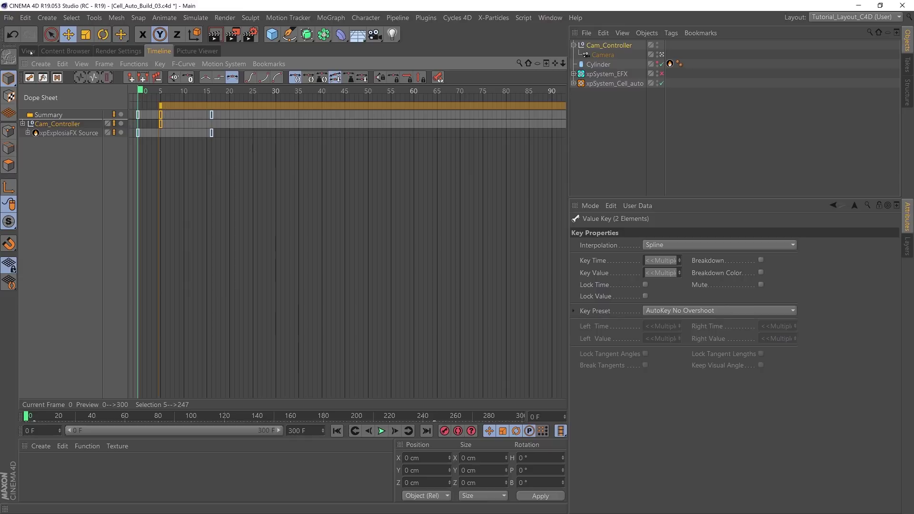
pyautogui.click(29, 51)
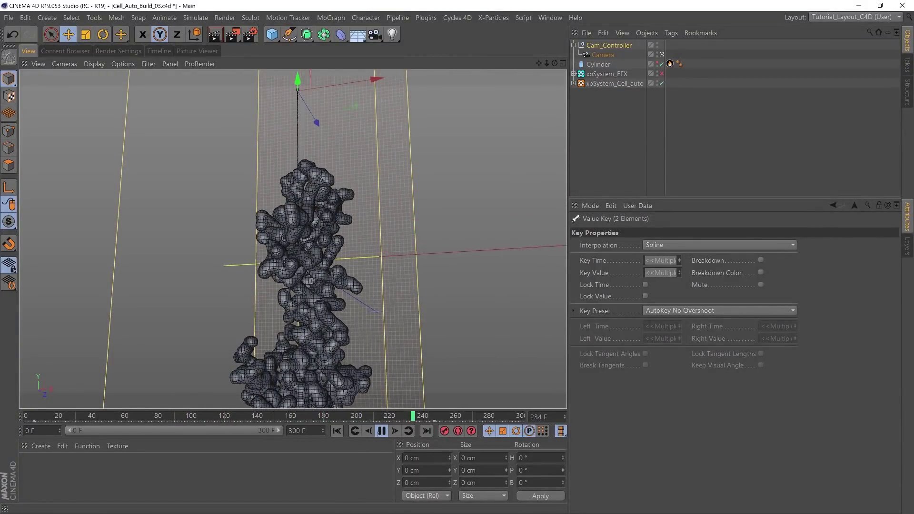
pyautogui.click(382, 430)
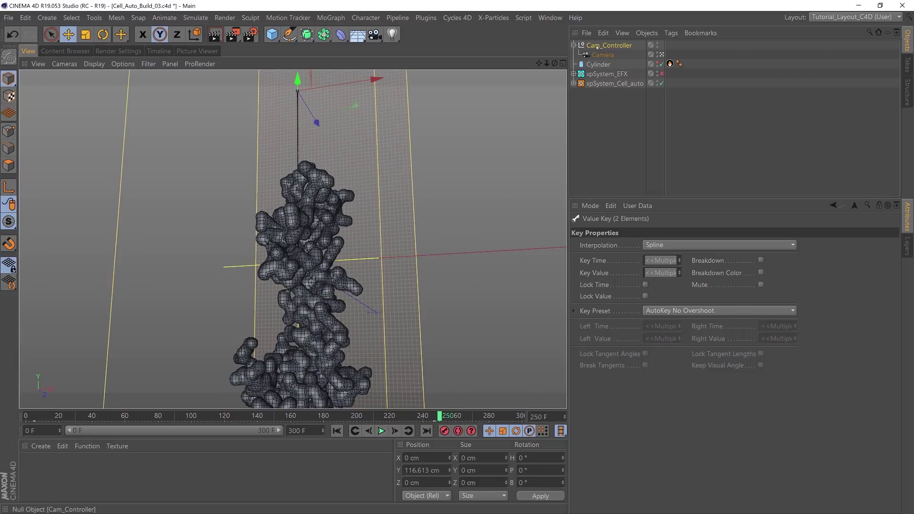
# - Test-rotate Cam_Controller's heading to preview an orbit around the structure, and reset it to 0°
pyautogui.click(609, 46)
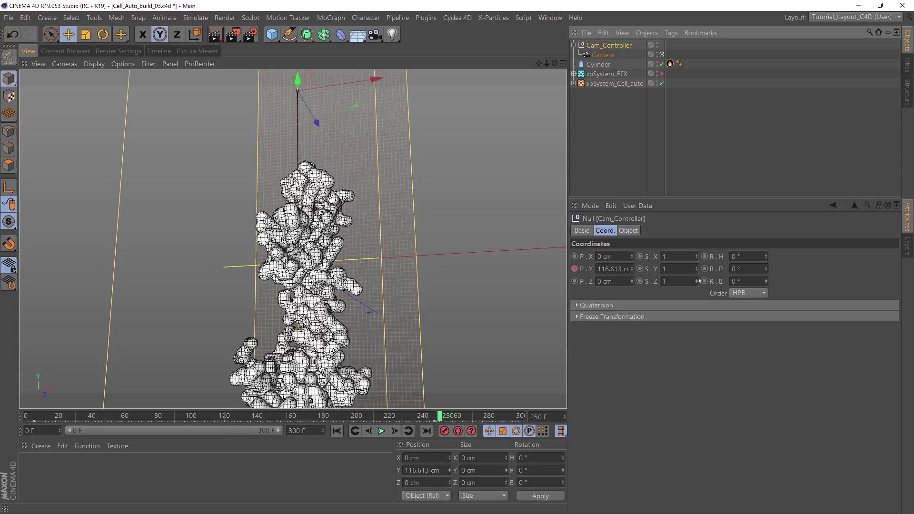
pyautogui.moveTo(767, 257)
pyautogui.mouseDown()
pyautogui.moveTo(766, 249)
pyautogui.moveTo(764, 260)
pyautogui.mouseUp()
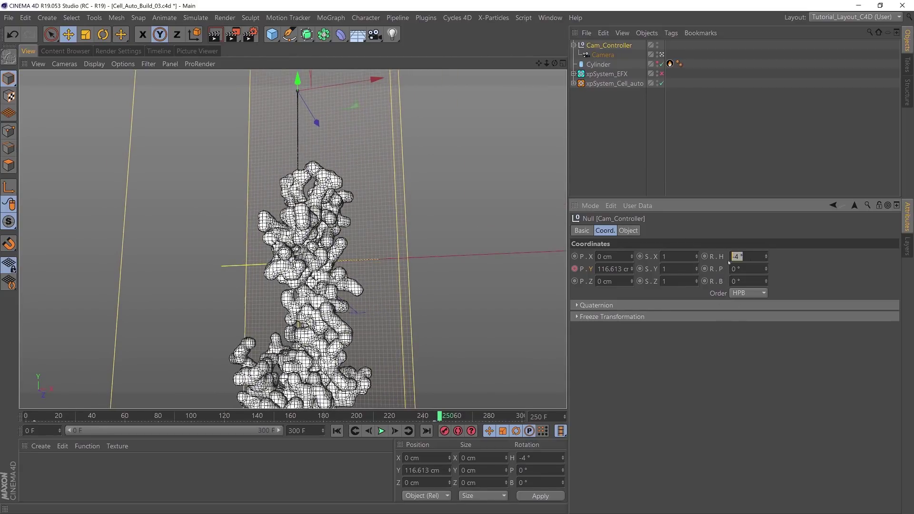
pyautogui.write('0')
pyautogui.press('Return')
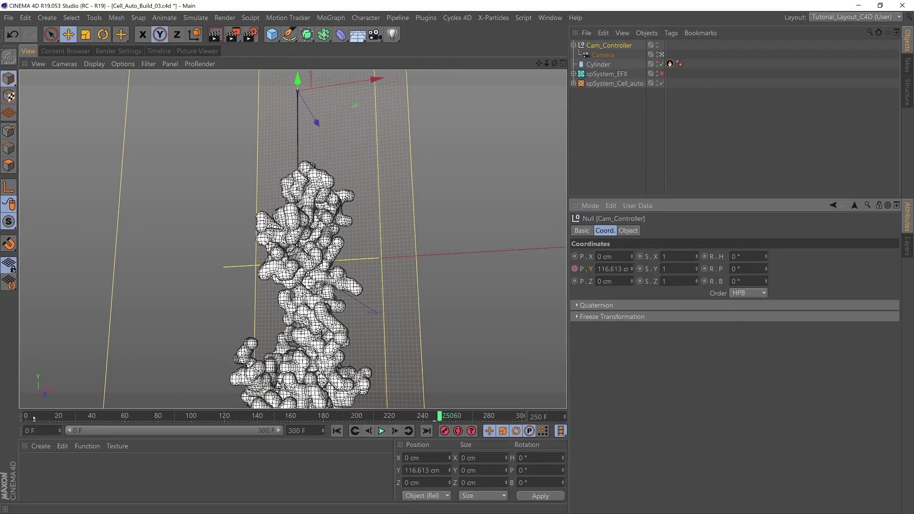
# - Keyframe Cam_Controller's heading rotation at 0° on frame 5 and at 53° on frame 247
pyautogui.click(37, 417)
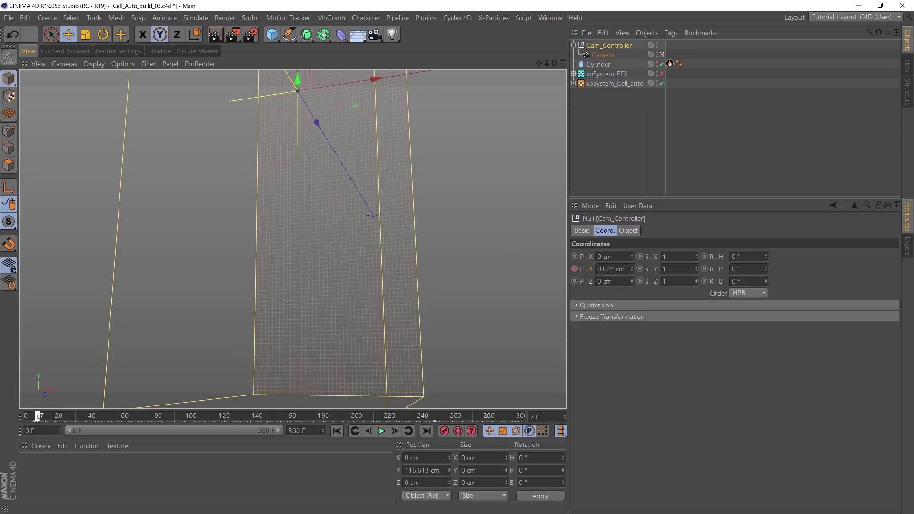
pyautogui.moveTo(42, 417); pyautogui.dragTo(34, 417)
pyautogui.keyDown('ctrl'); pyautogui.click(705, 257); pyautogui.keyUp('ctrl')
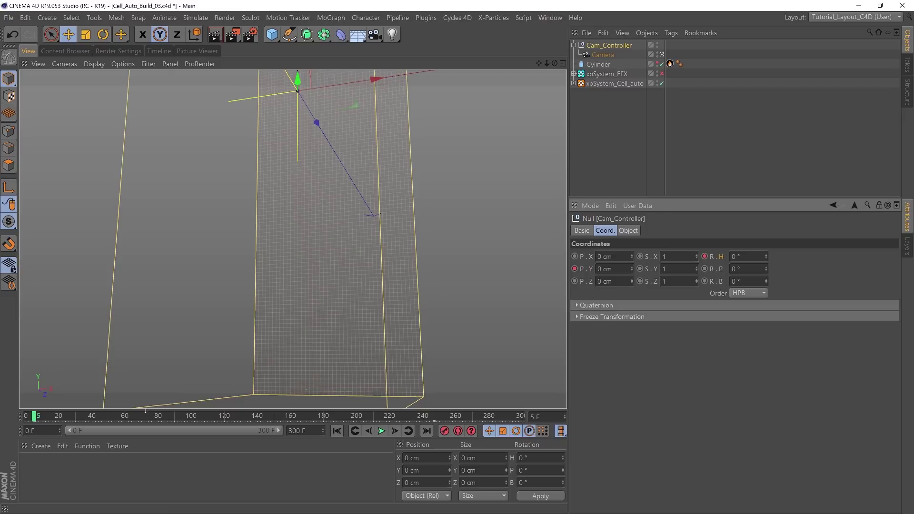
pyautogui.moveTo(385, 416); pyautogui.dragTo(428, 417)
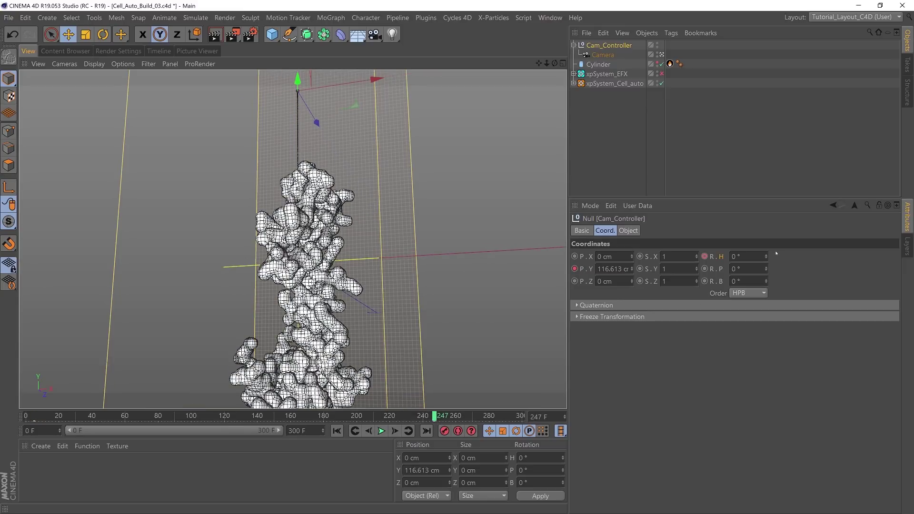
pyautogui.moveTo(767, 257); pyautogui.dragTo(767, 232)
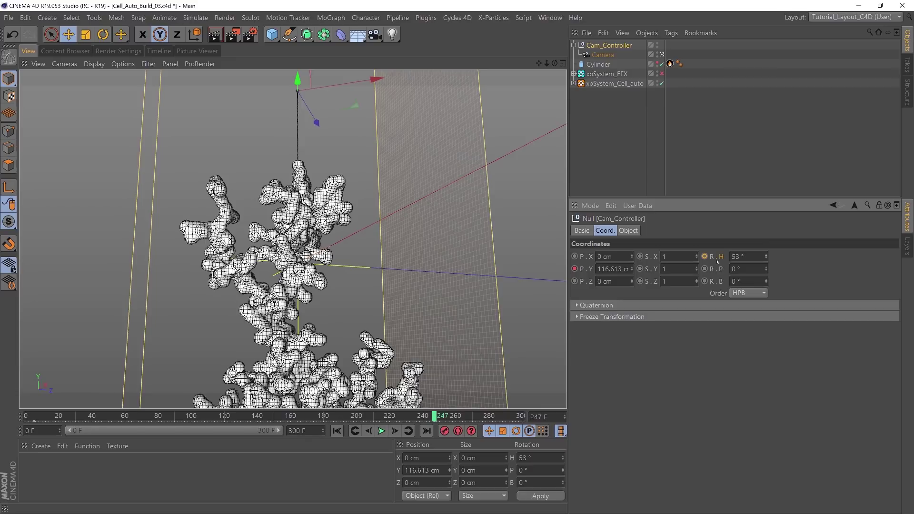
# - Play the animation from the first frame to check the camera's combined rise and rotation, and rewind
pyautogui.click(337, 430)
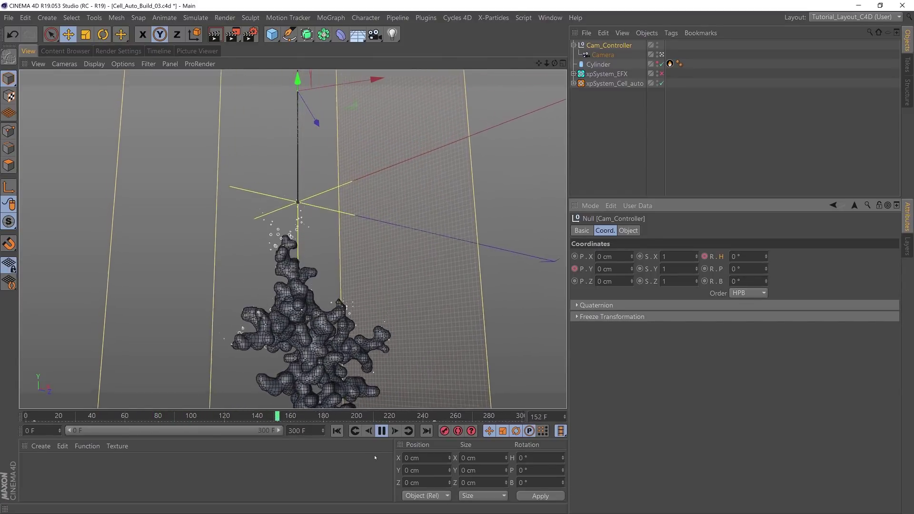
pyautogui.click(382, 432)
pyautogui.click(337, 432)
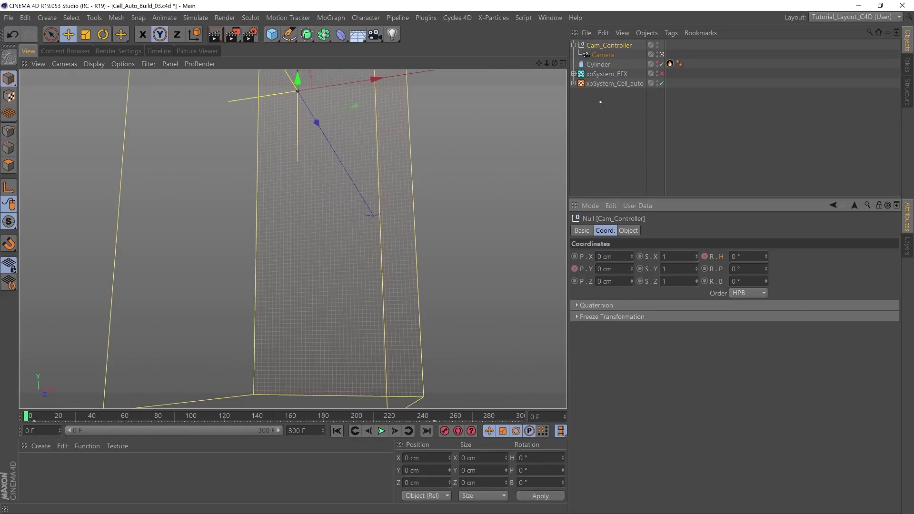
# - Replay the camera move, enable xpSystem_EFX, and play from the first frame with both particle systems active
pyautogui.click(603, 55)
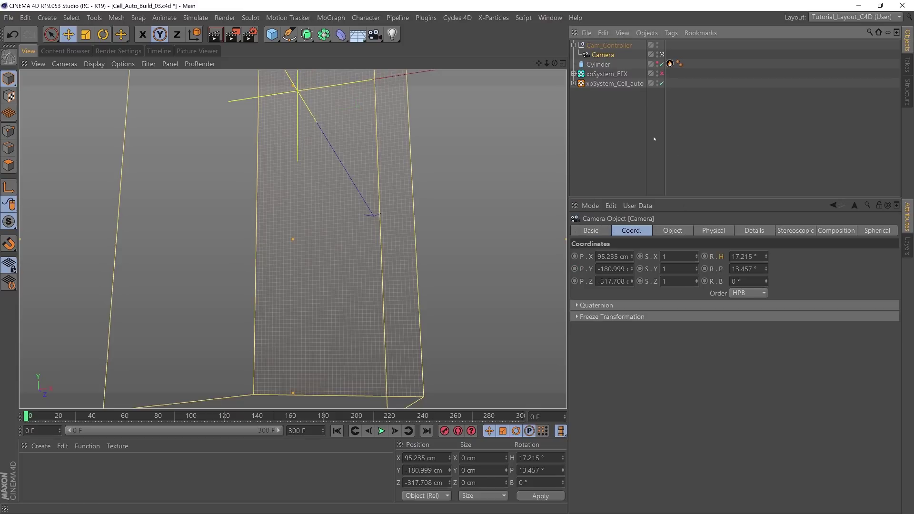
pyautogui.click(621, 46)
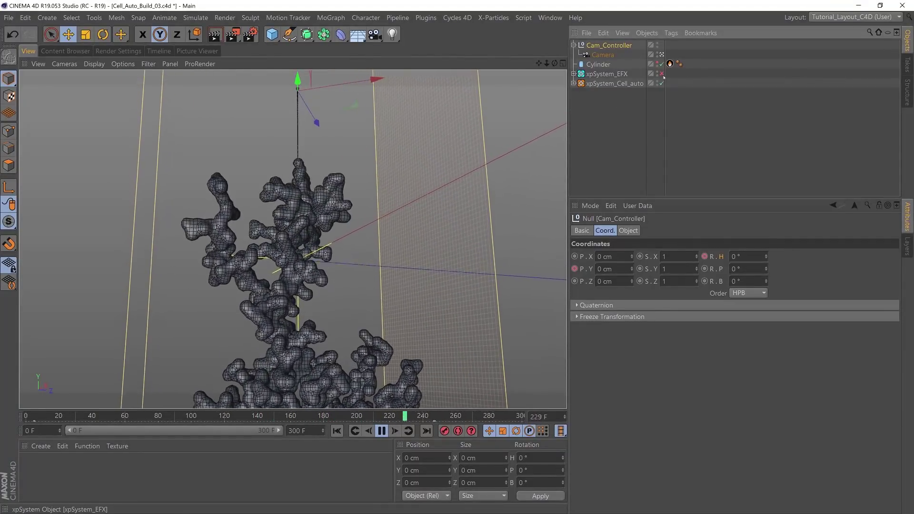
pyautogui.click(335, 432)
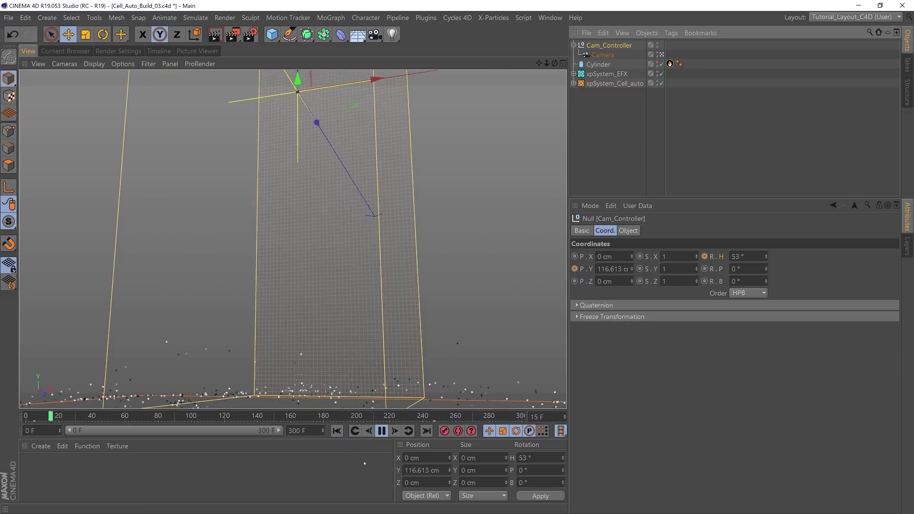